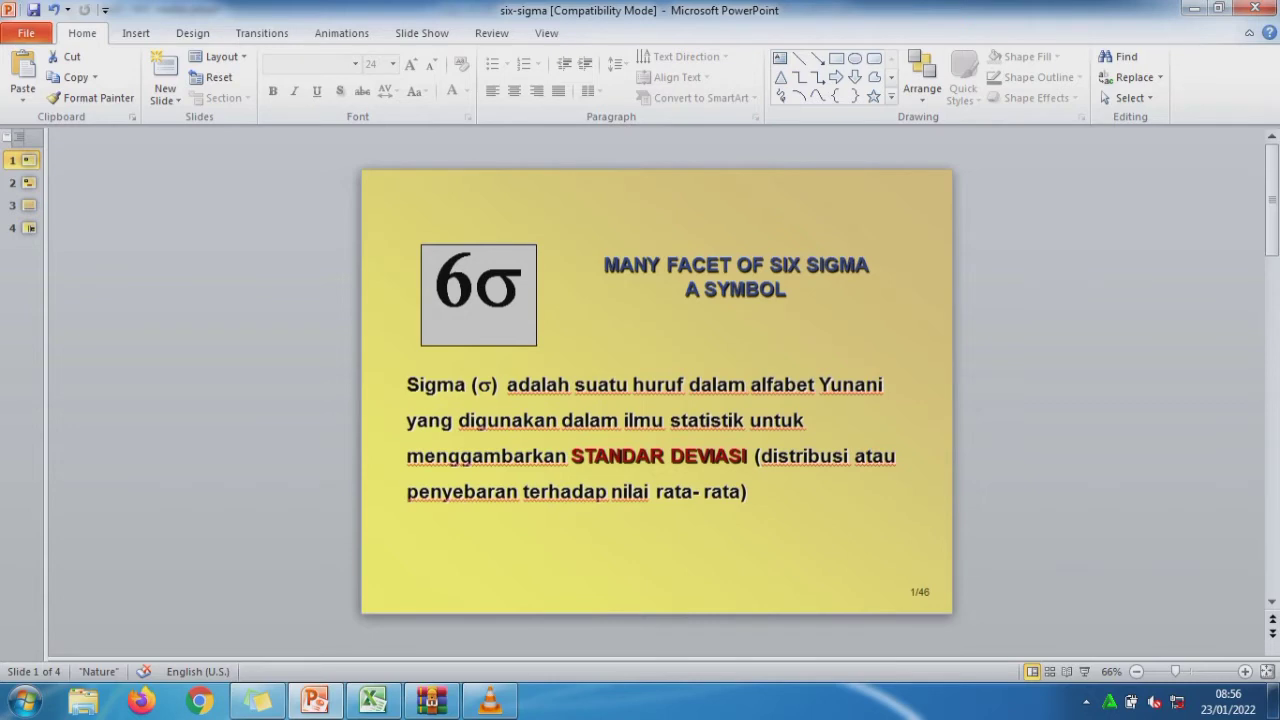
Highlight the sigma definition through STANDAR DEVIASI on slide 1, then advance to slide 2.
mouse_move(407, 384)
mouse_down()
mouse_move(749, 384)
mouse_move(805, 420)
mouse_move(756, 456)
mouse_up()
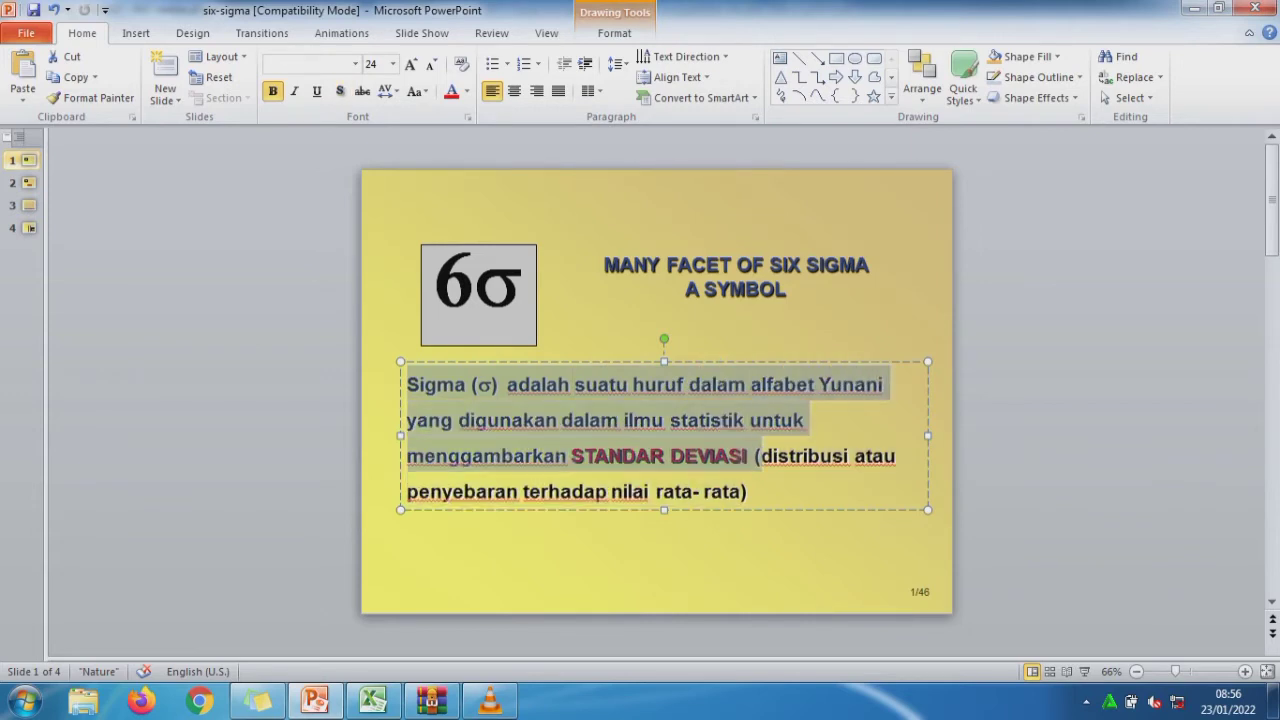
mouse_move(756, 456)
mouse_down()
mouse_move(855, 456)
mouse_move(748, 491)
mouse_up()
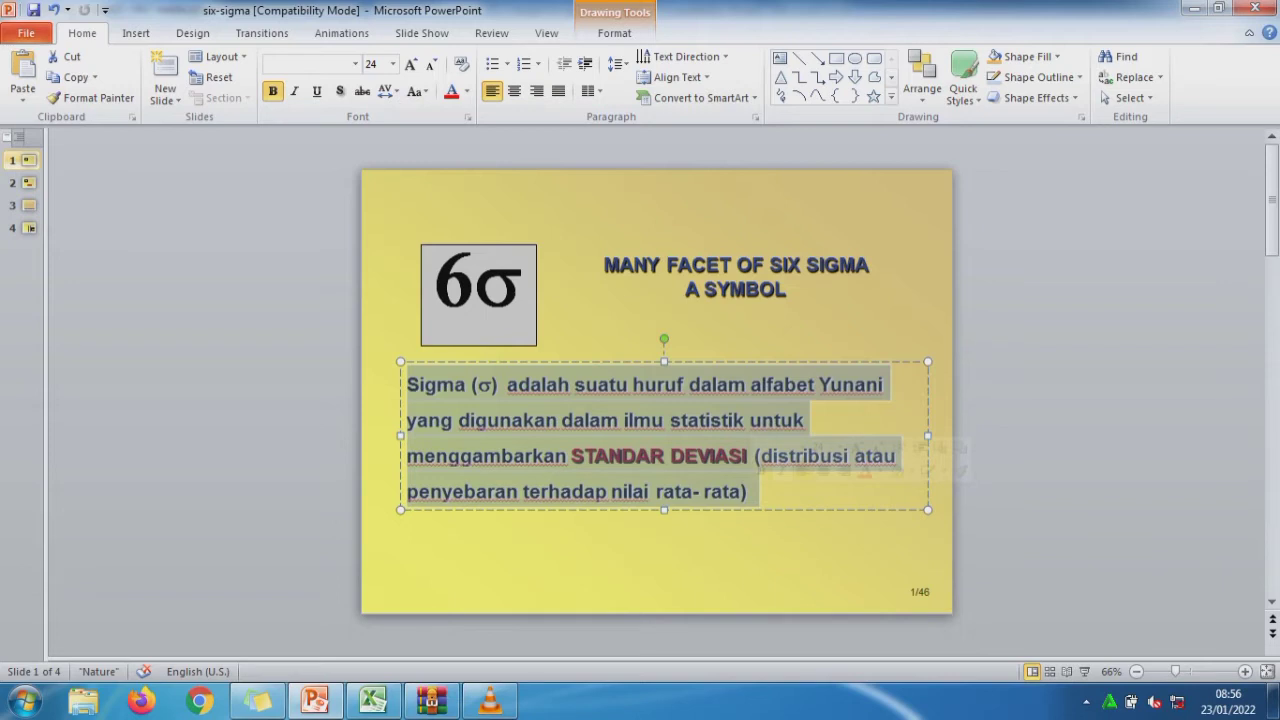
key(Escape)
key(Escape)
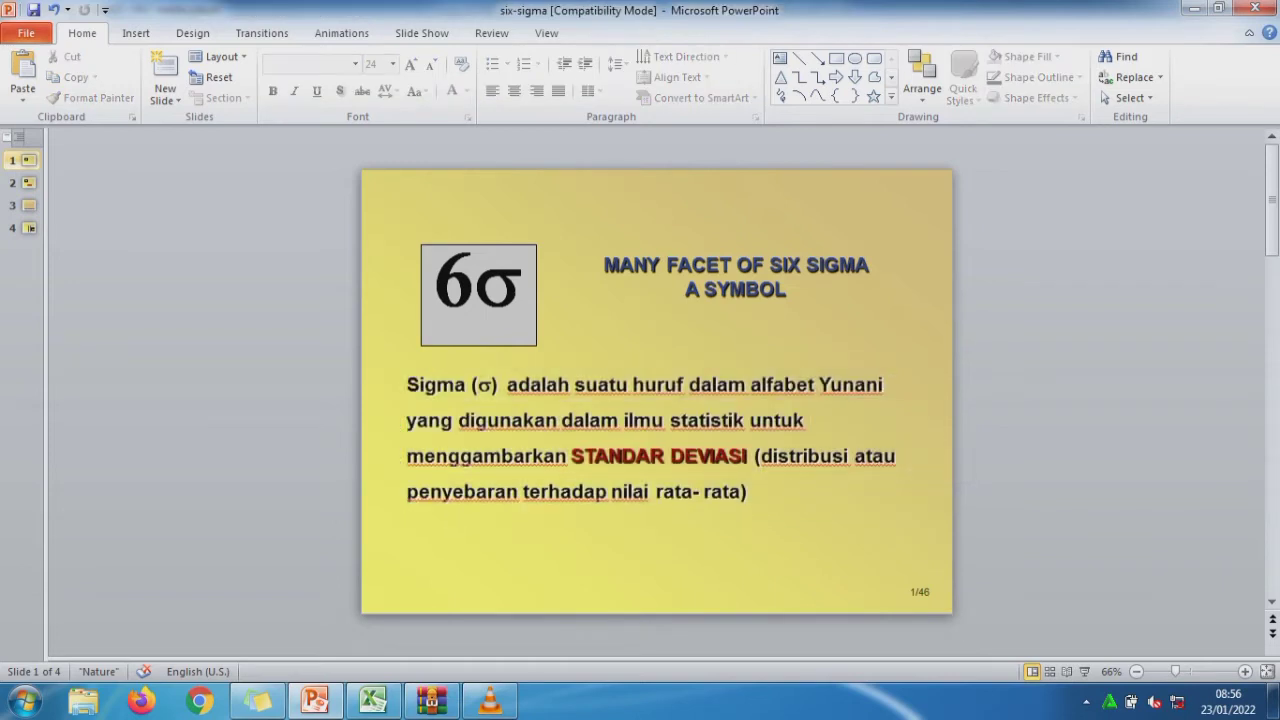
key(Page_Down)
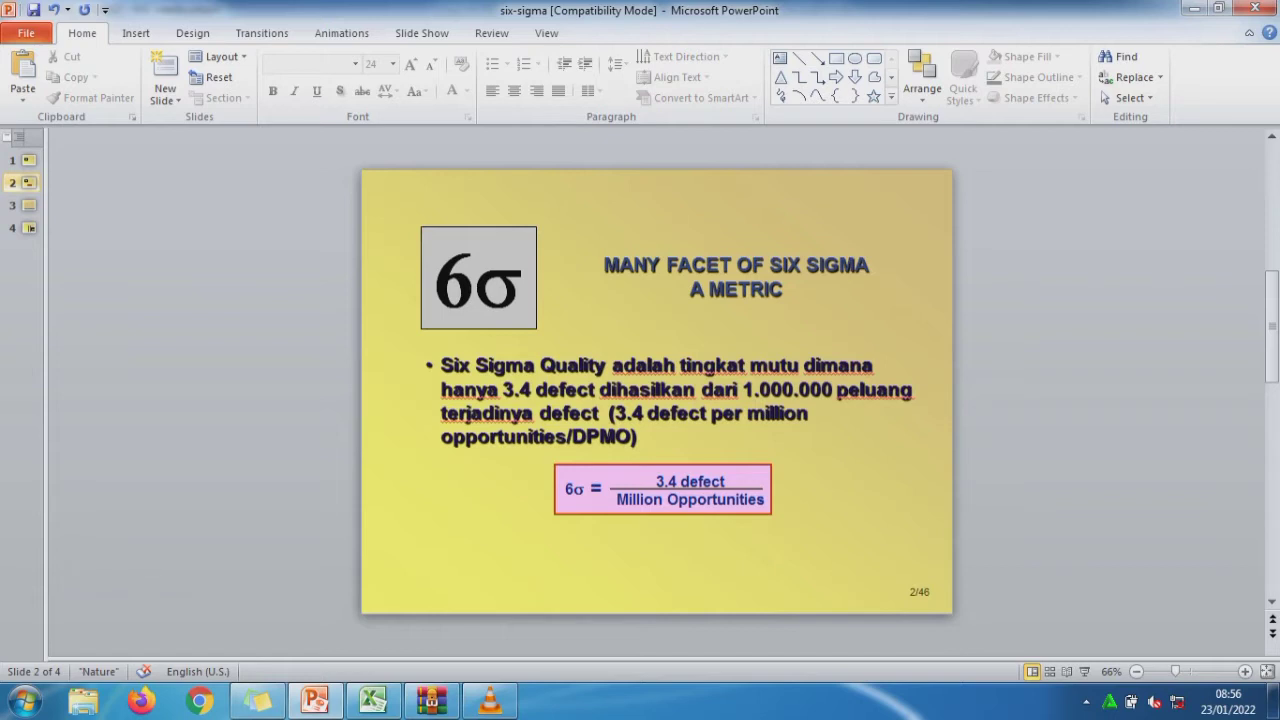
Point out the Six Sigma Quality bullet and 3.4-defect formula, then advance to the DEFECT slide.
mouse_move(441, 365)
mouse_down()
mouse_move(697, 389)
mouse_move(614, 413)
mouse_move(636, 436)
mouse_up()
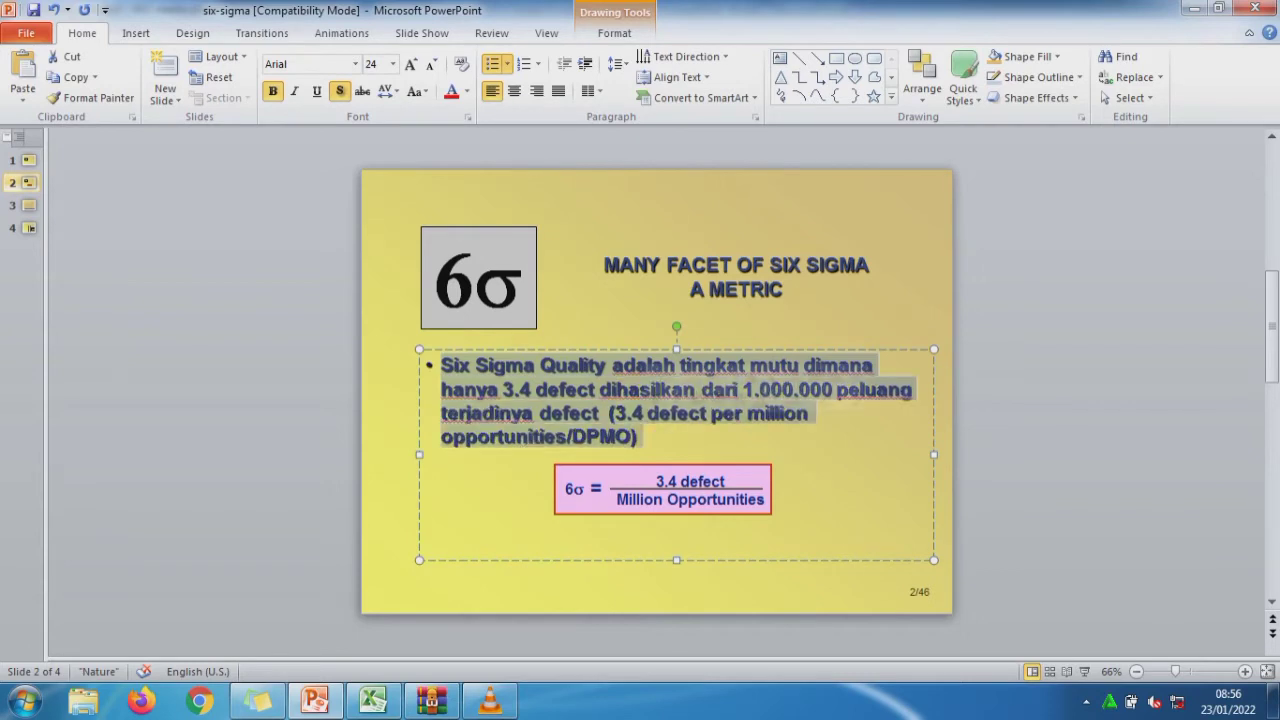
click(627, 481)
click(432, 504)
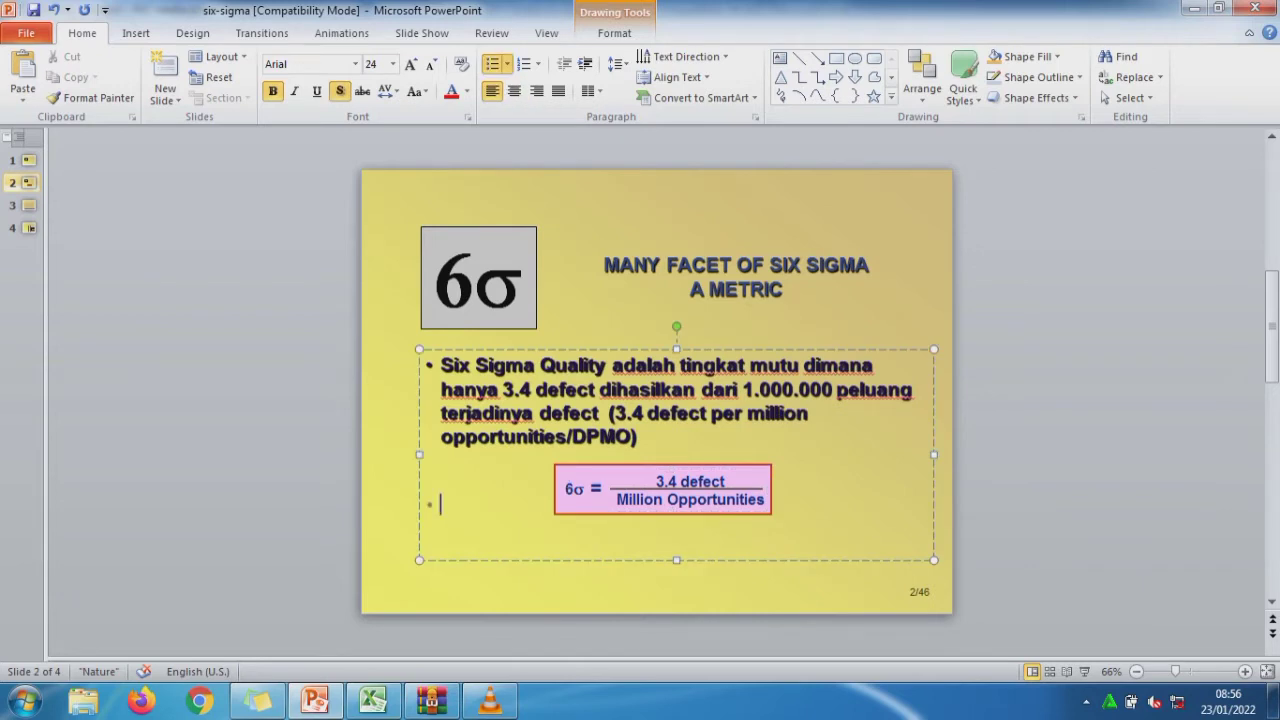
key(Escape)
key(Escape)
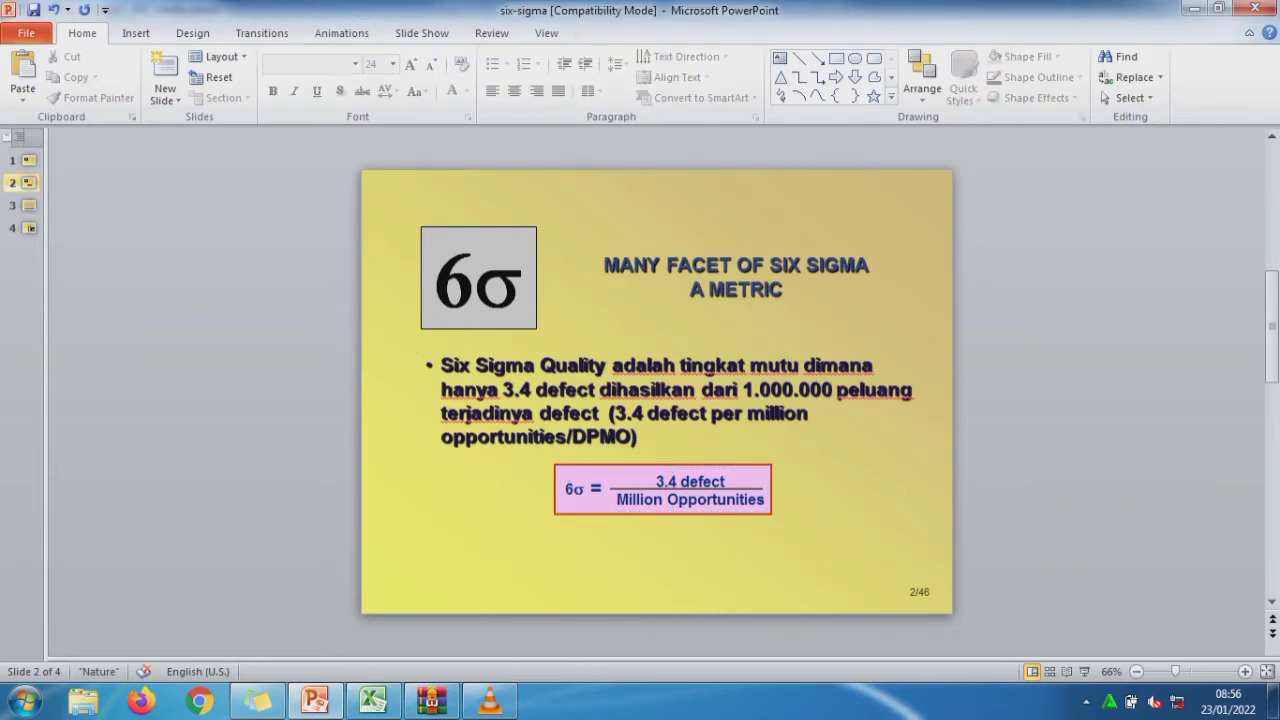
key(Page_Down)
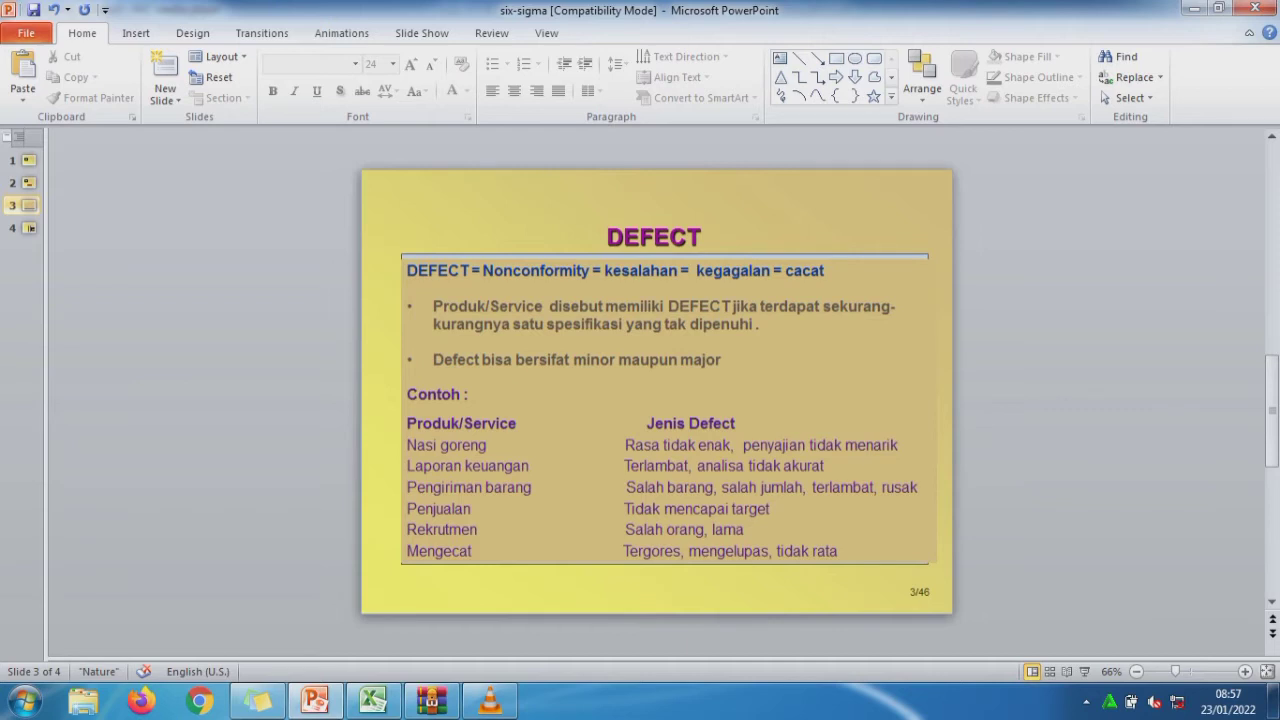
Advance to the SIGMA VALUE slide, dismiss the colour-scheme warning, and switch to the Excel calculator workbook.
key(Page_Down)
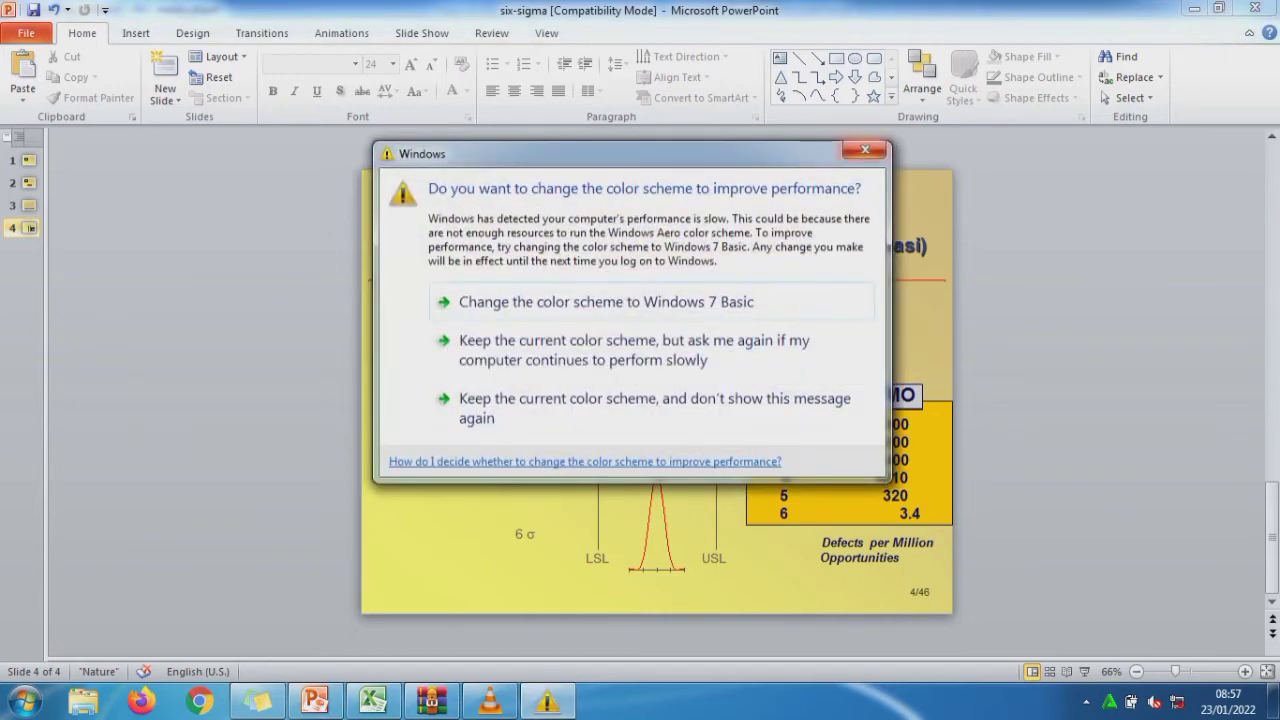
key(Escape)
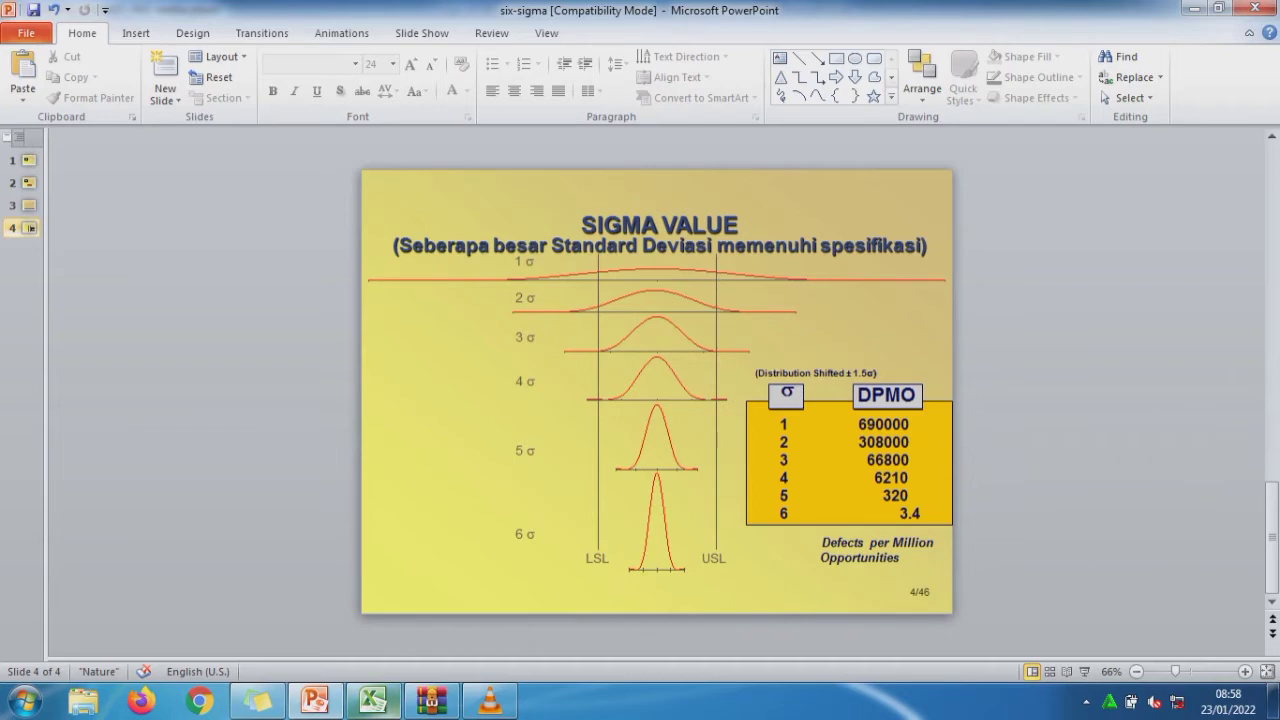
mouse_move(373, 700)
click(370, 600)
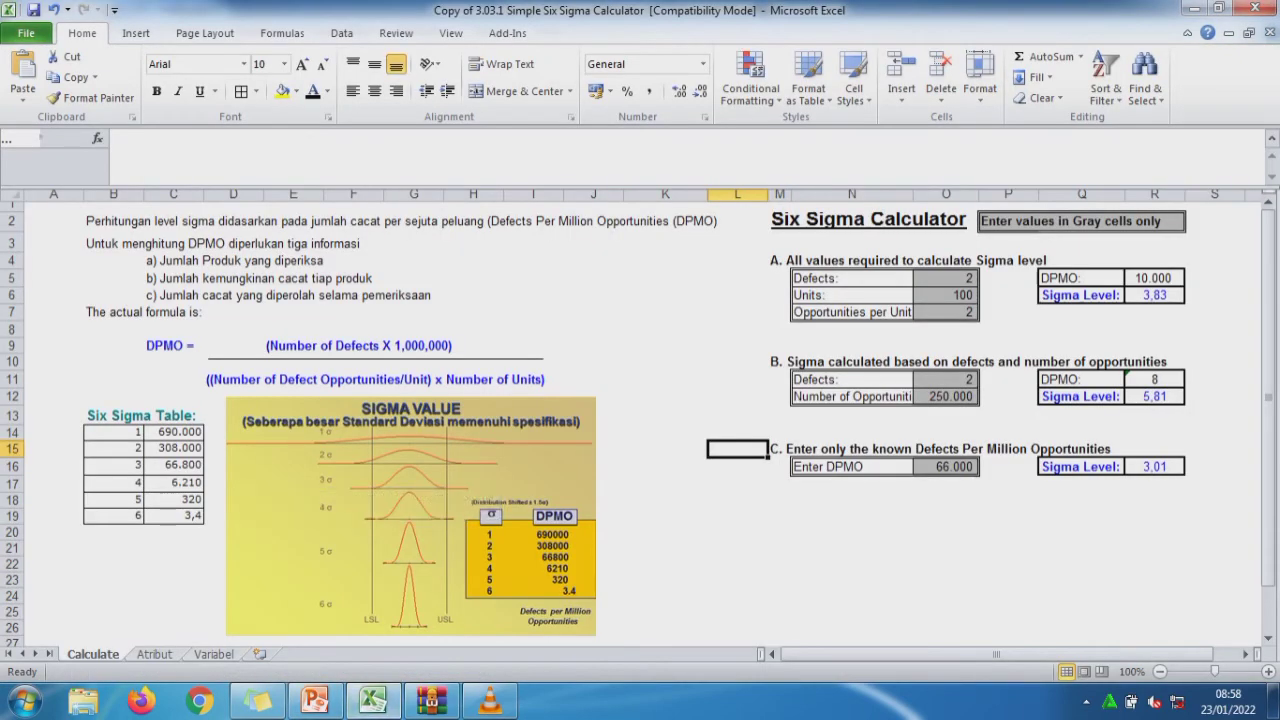
click(113, 221)
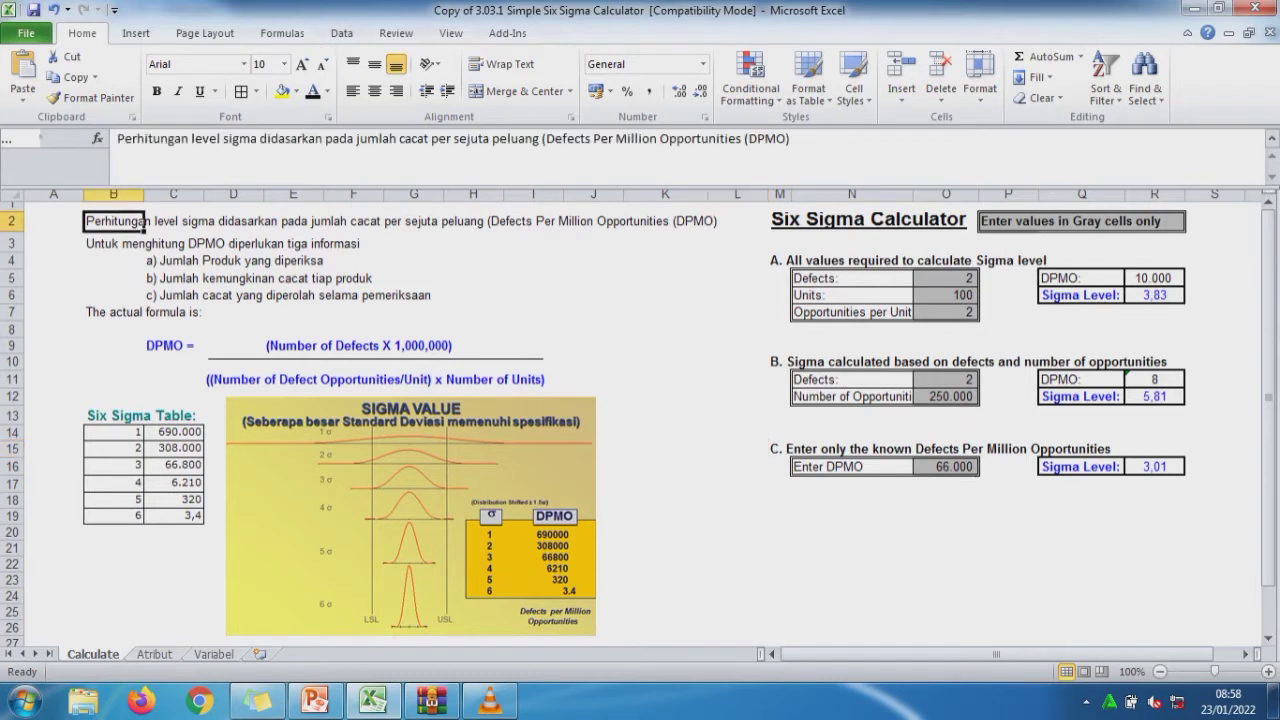
key(shift+Right)
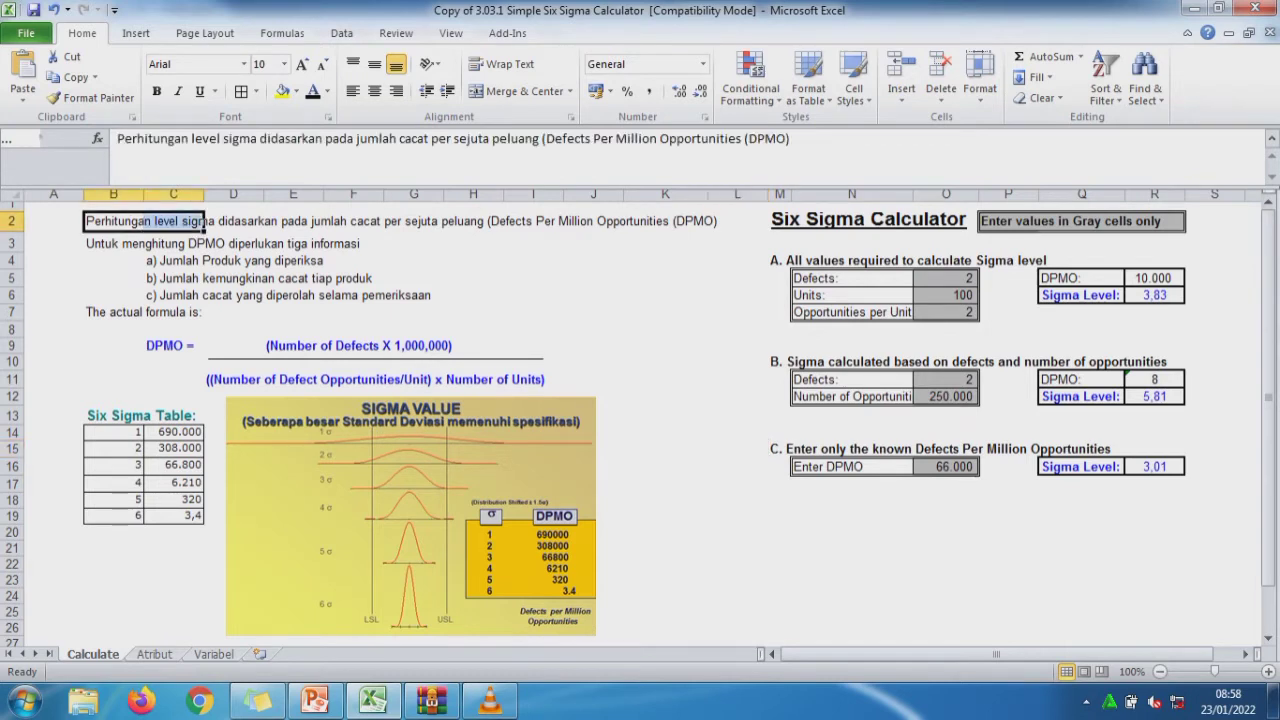
key(shift+Right)
key(shift+Right)
key(shift+Right)
key(shift+Right)
key(shift+Right)
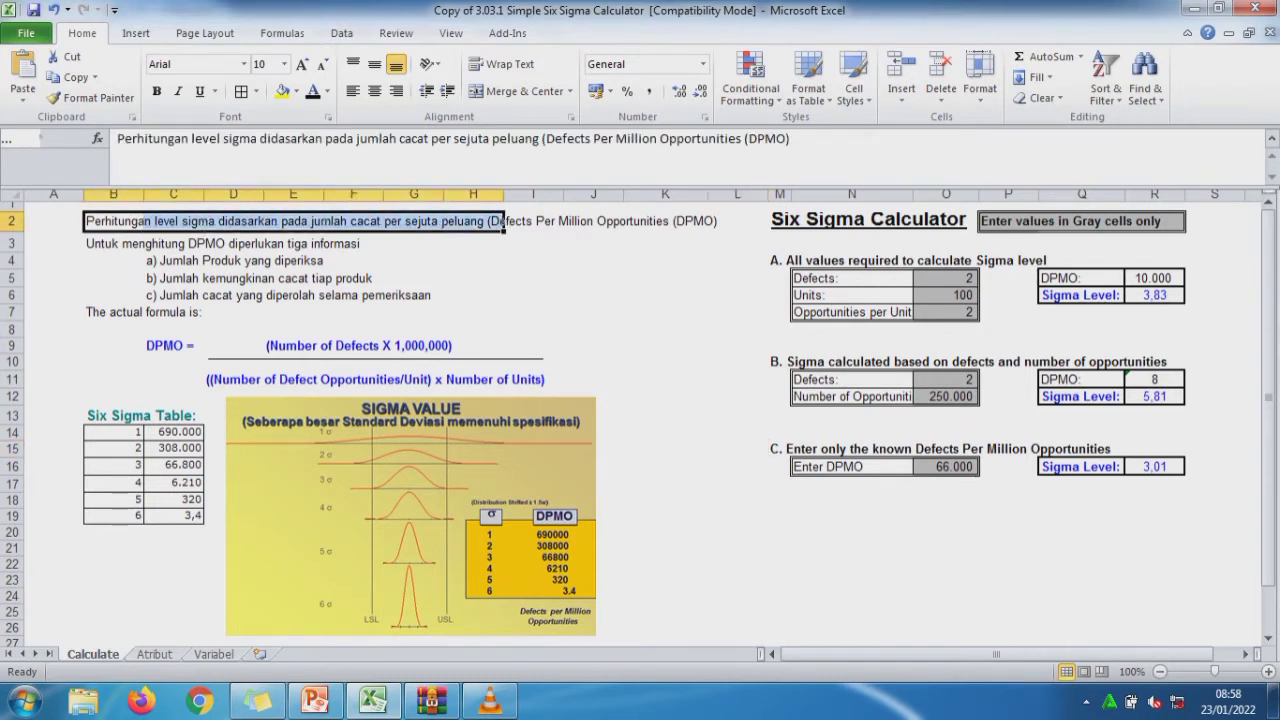
key(shift+Right)
key(shift+Right)
key(shift+Right)
key(shift+Right)
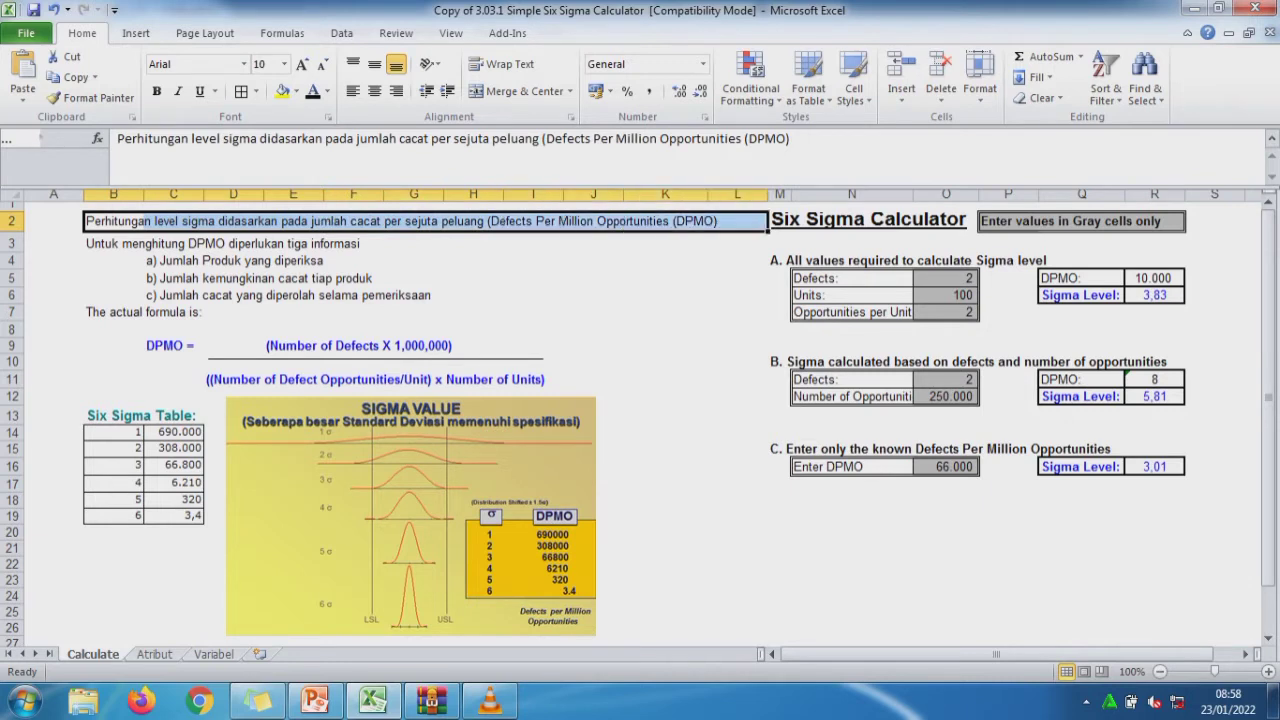
key(shift+Left)
key(shift+Right)
key(Down)
key(shift+Down)
key(shift+Right)
key(shift+Right)
key(shift+Right)
key(shift+Down)
key(shift+Right)
key(shift+Down)
key(shift+Right)
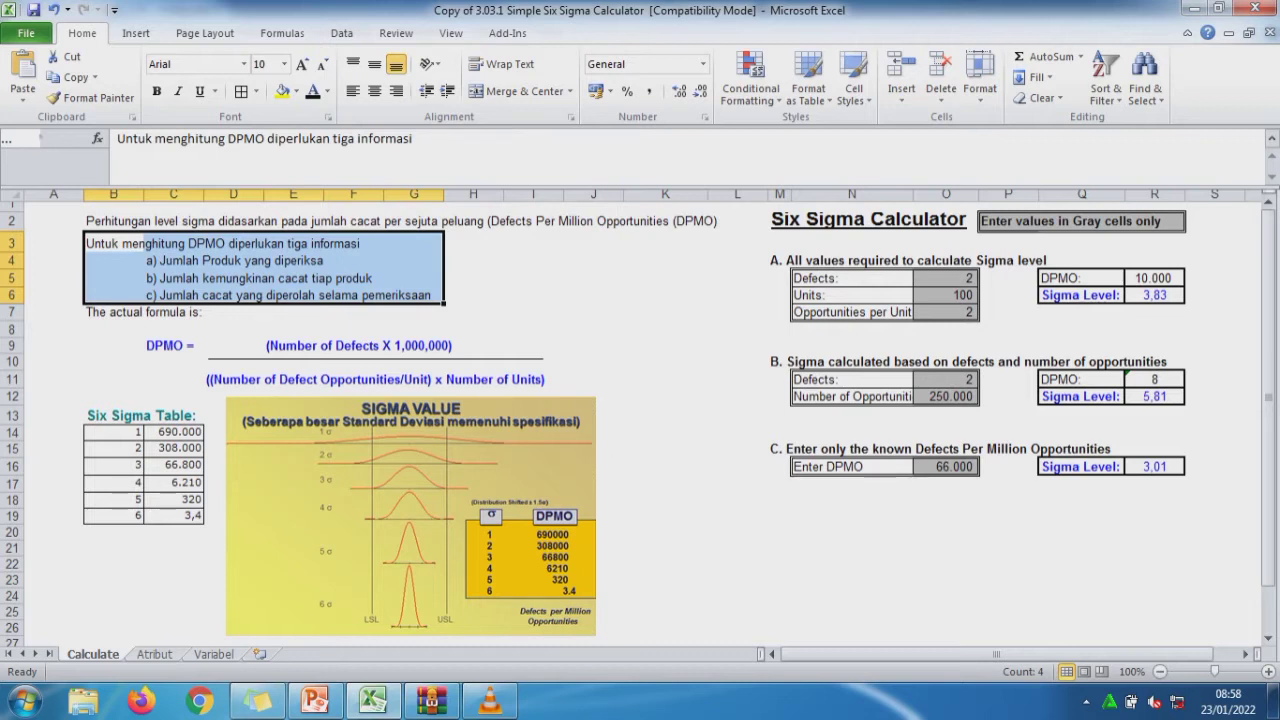
drag(170, 345, 540, 379)
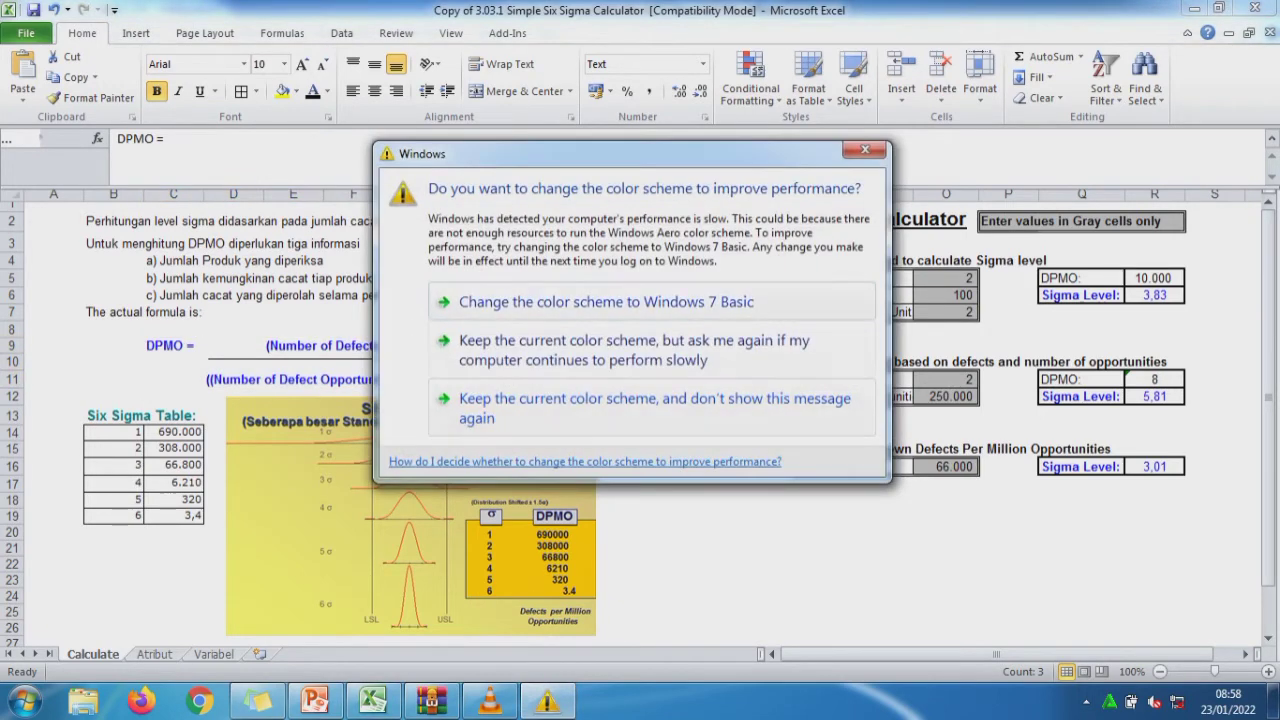
click(865, 150)
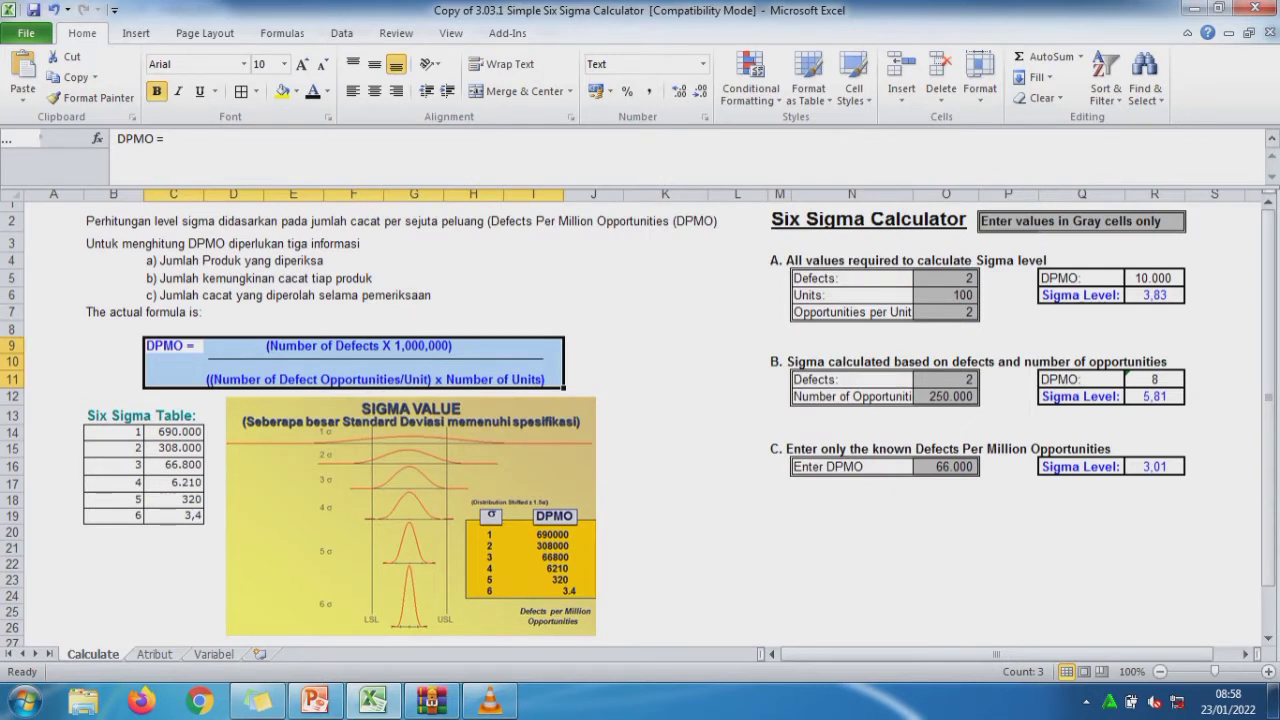
Review the Six Sigma Table, Sigma Value picture, and section A's Defects, Units and Opportunities values.
drag(113, 448, 175, 515)
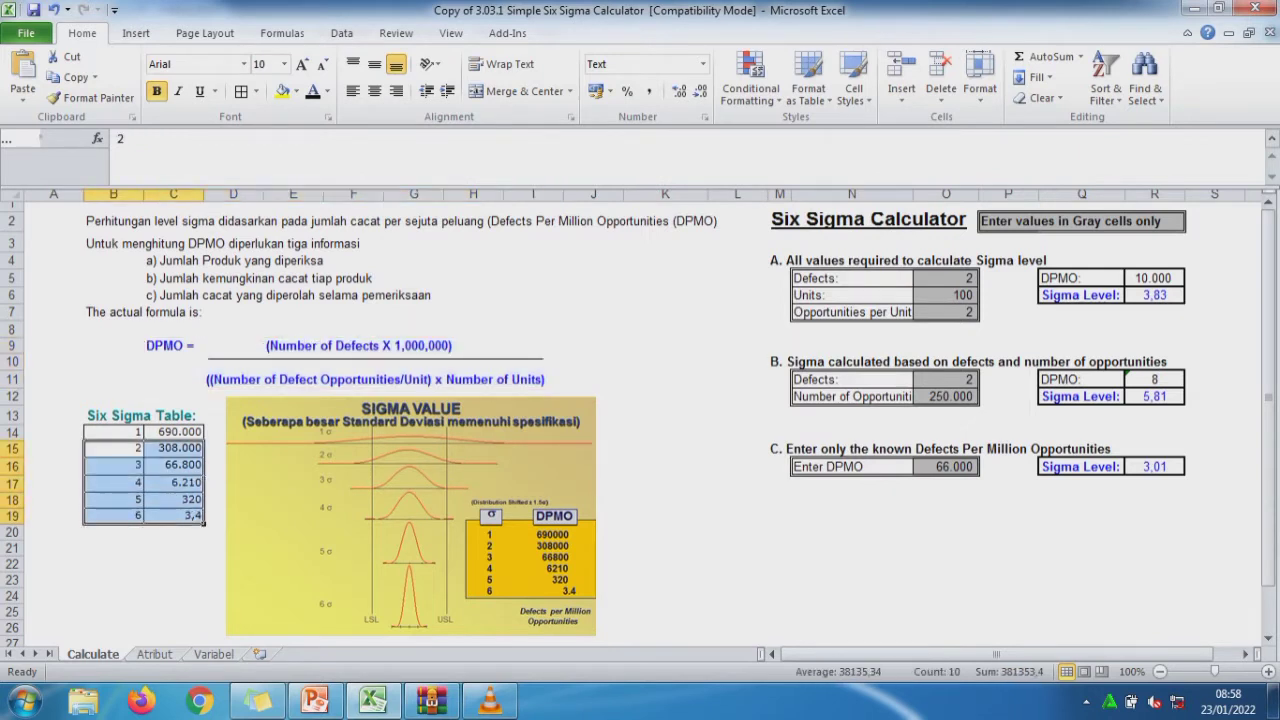
click(410, 410)
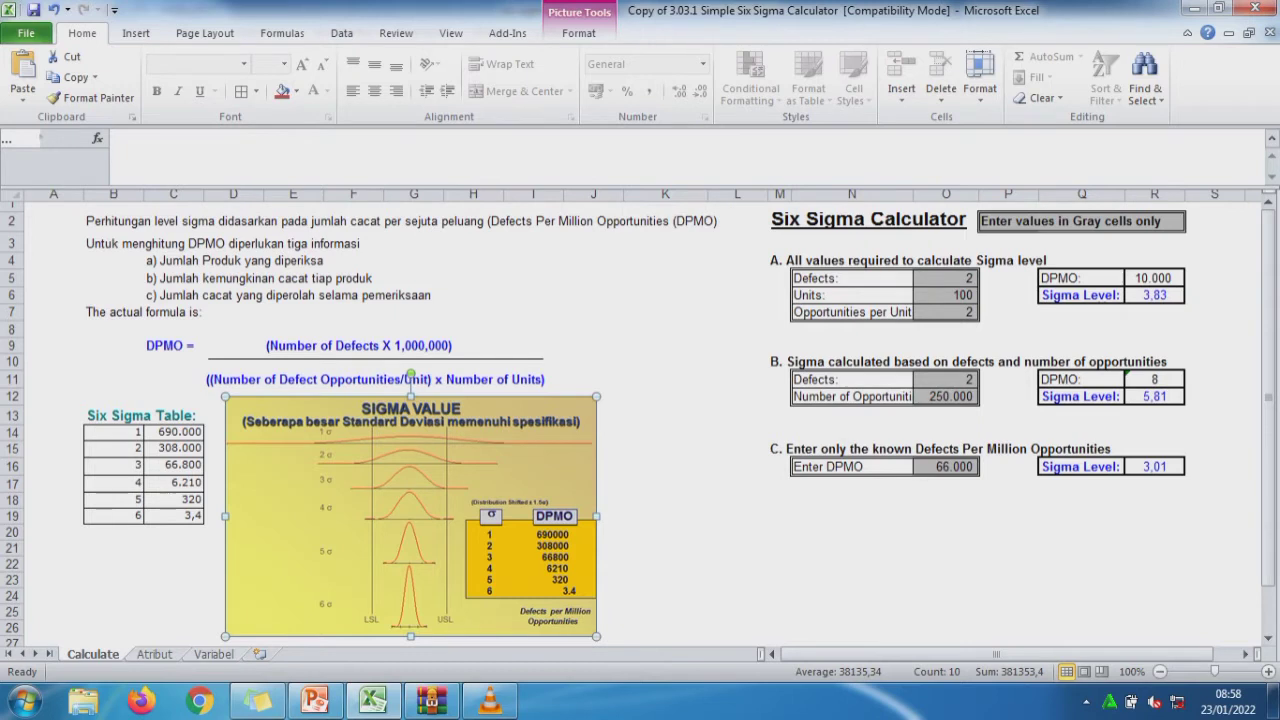
click(910, 282)
click(972, 284)
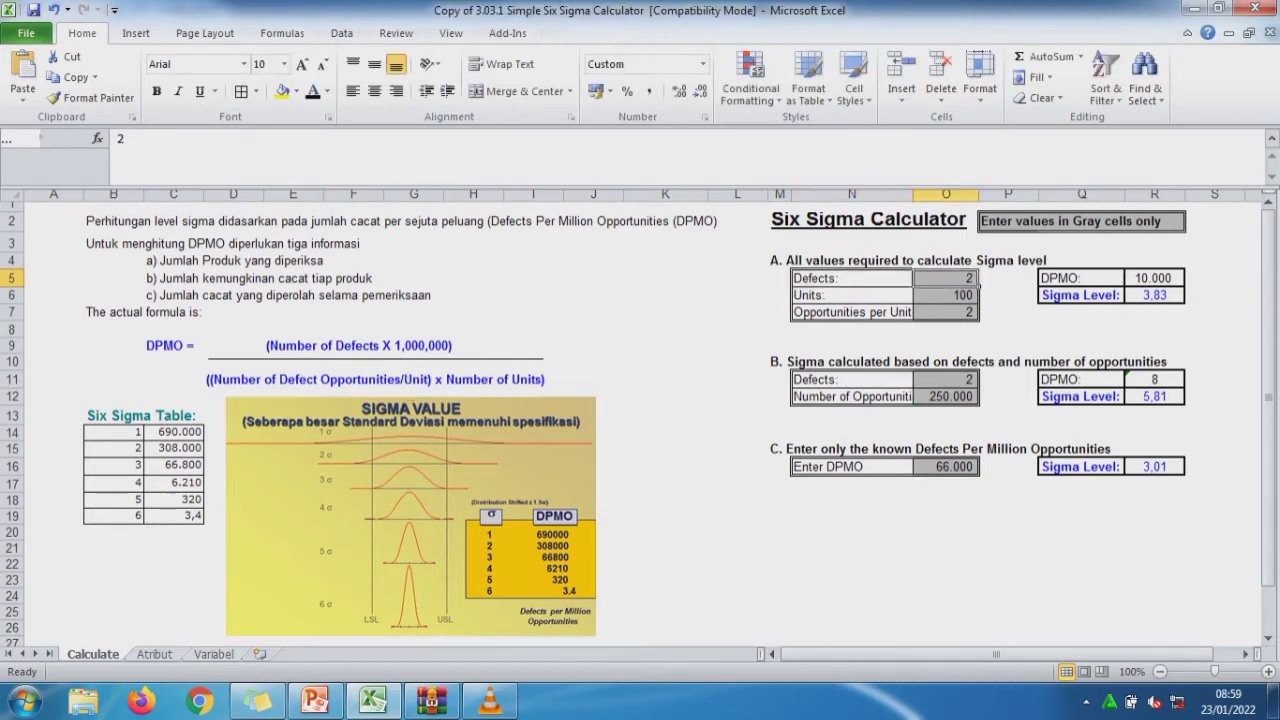
click(850, 295)
key(Tab)
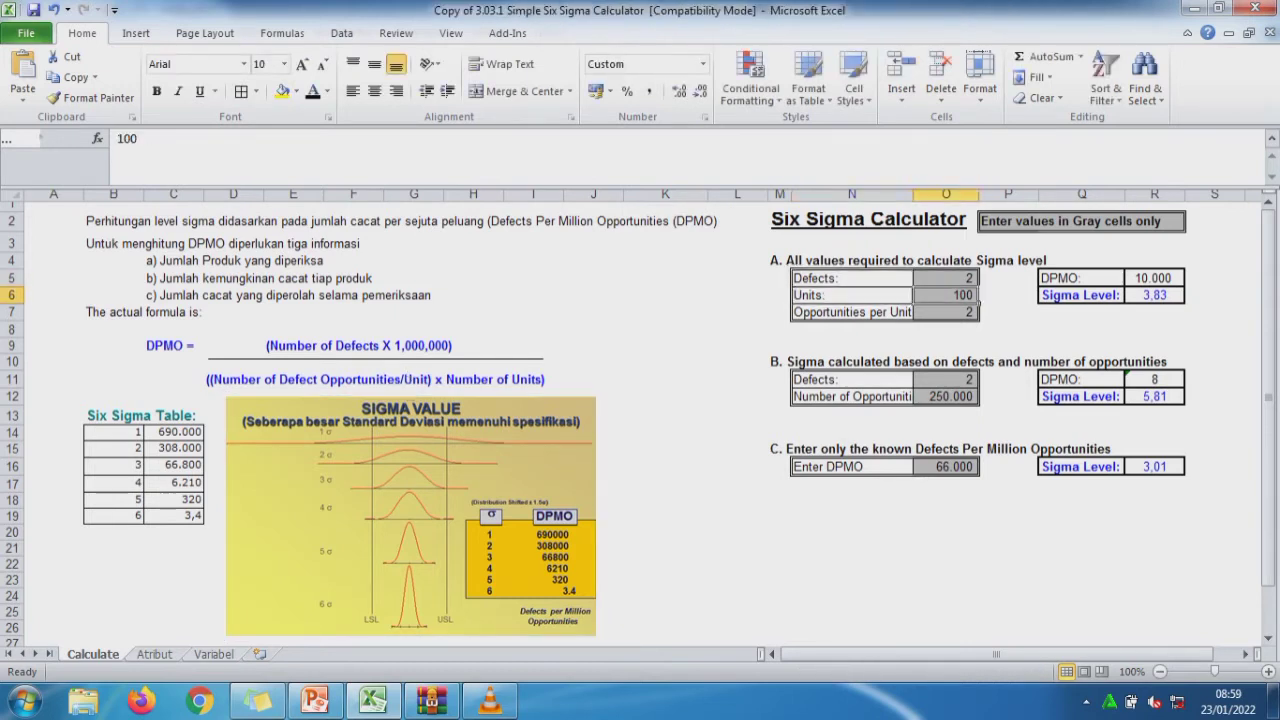
key(Return)
key(Tab)
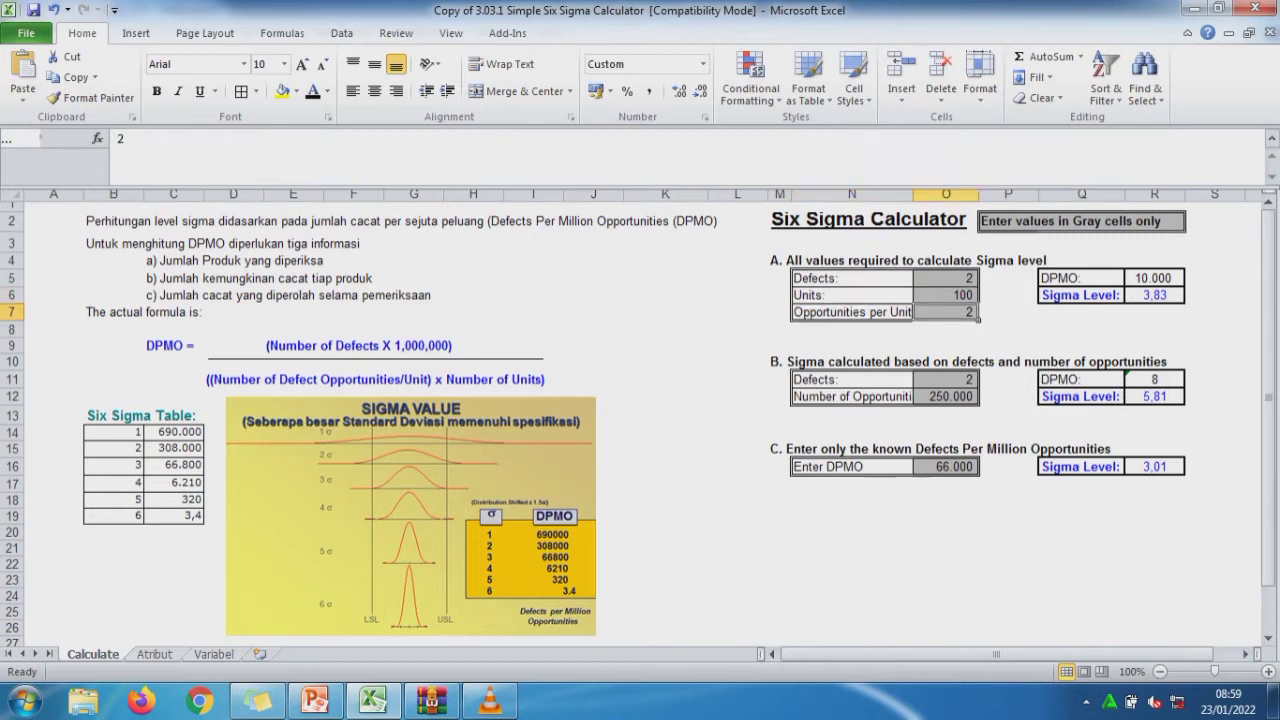
Inspect the DPMO and Sigma Level formulas in R5 and R6, then launch Calculate Sigma.exe.
click(1154, 278)
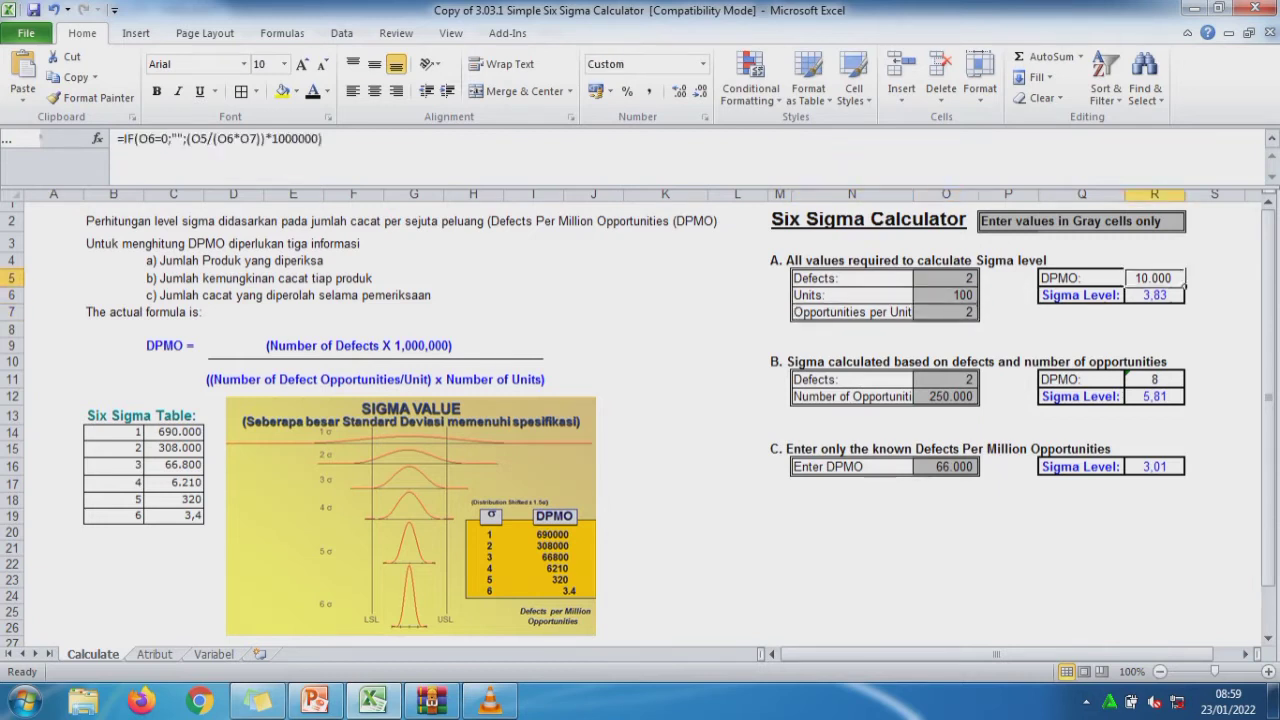
click(277, 138)
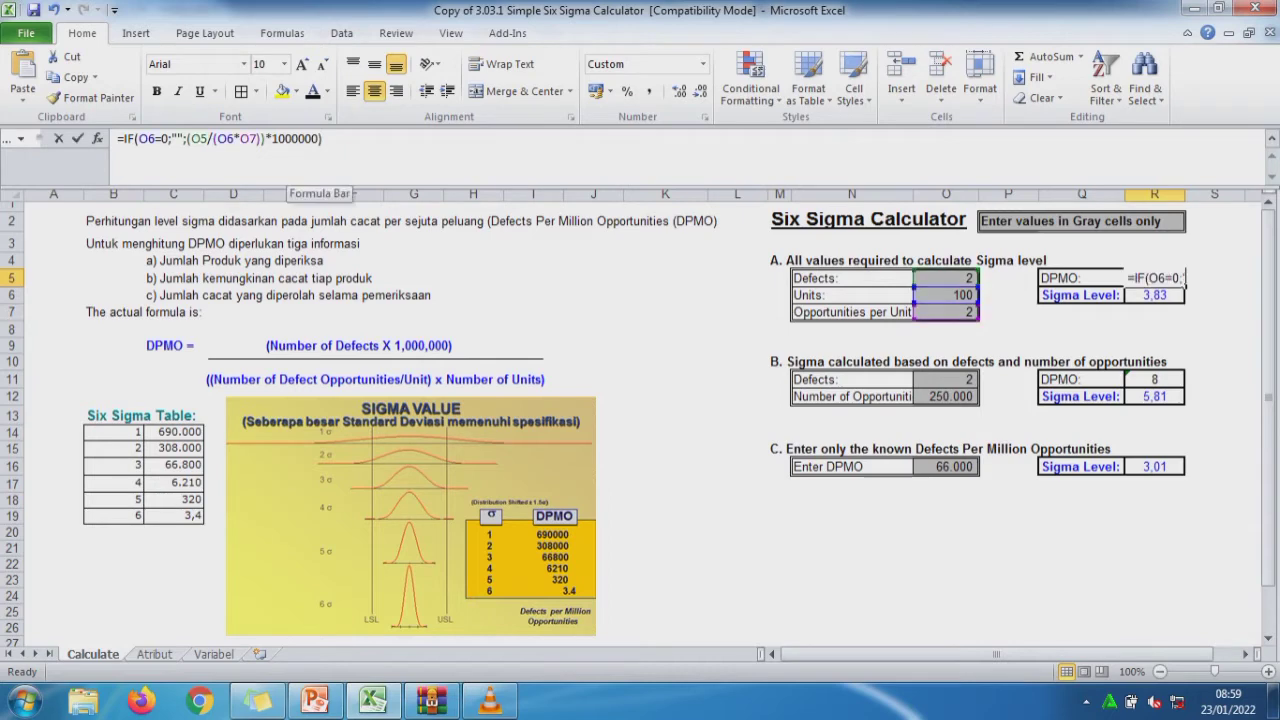
key(Escape)
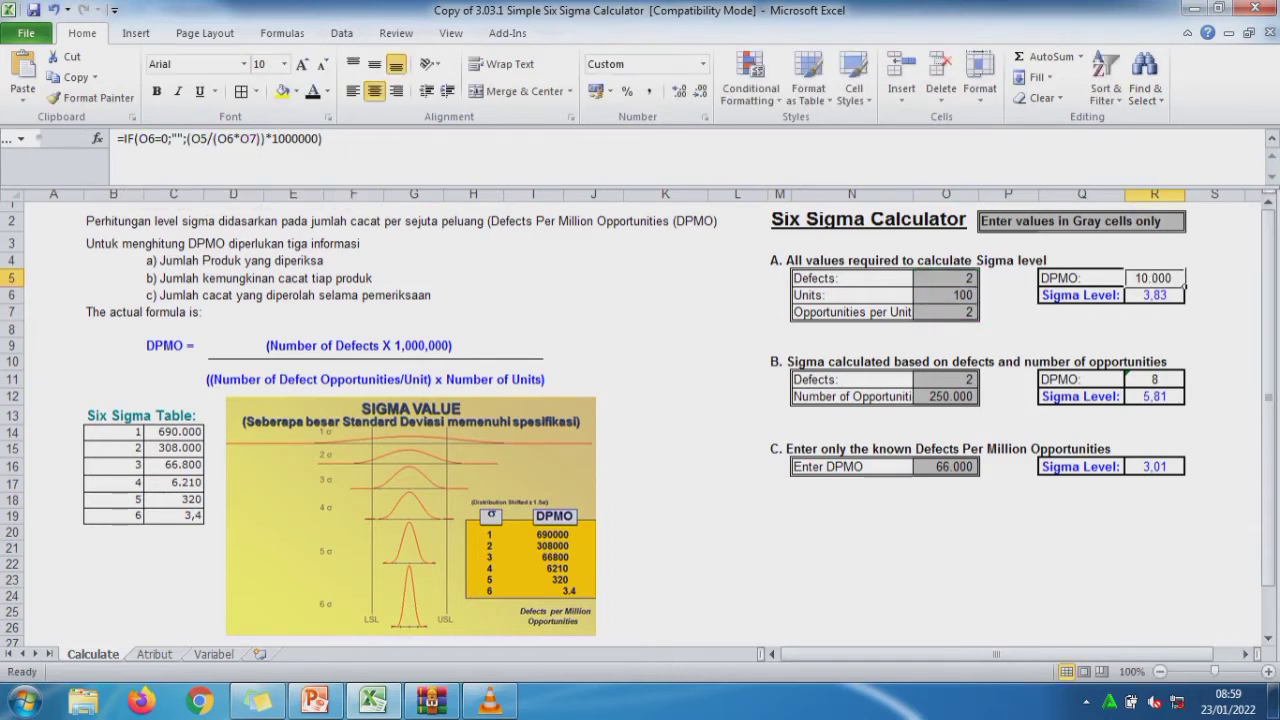
click(1154, 295)
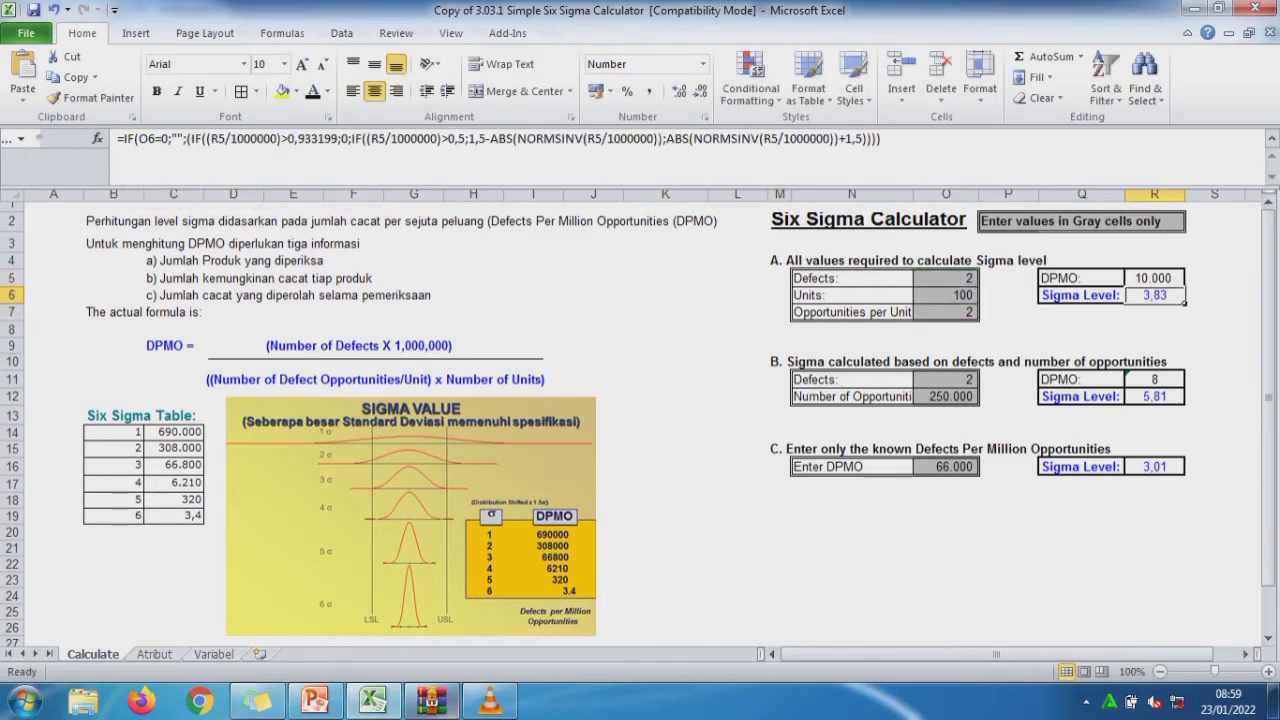
click(414, 702)
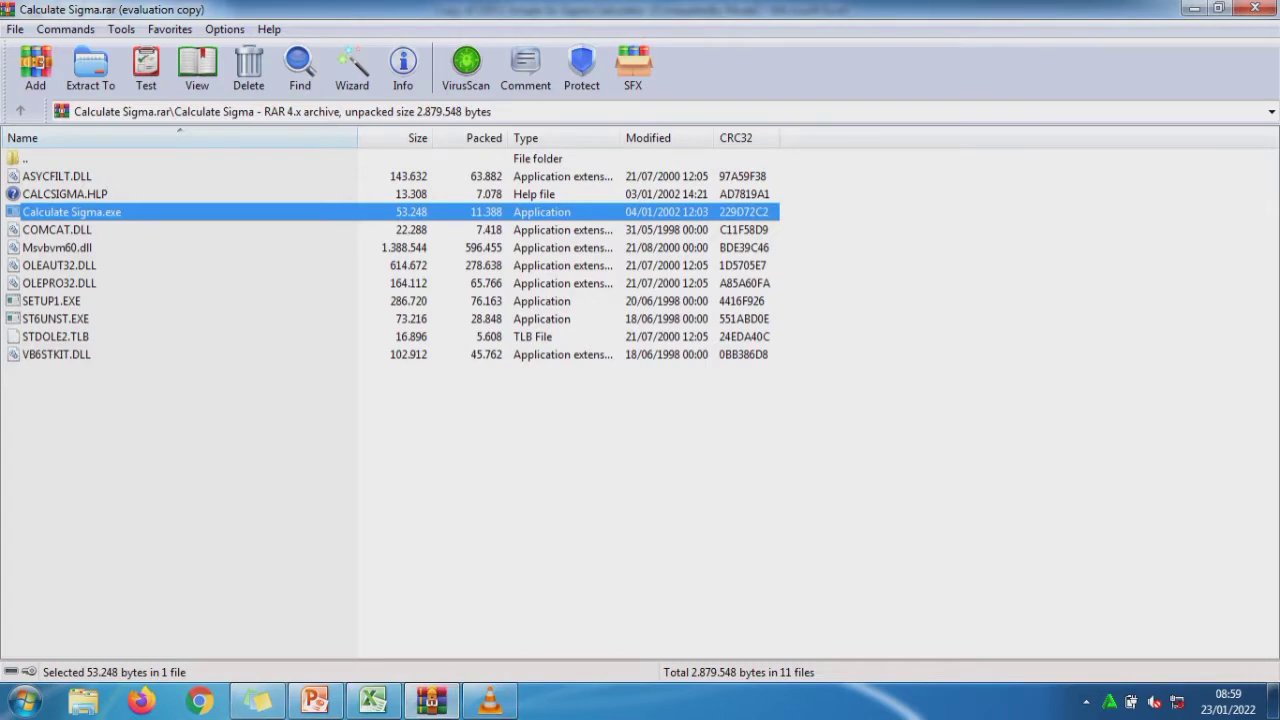
key(Return)
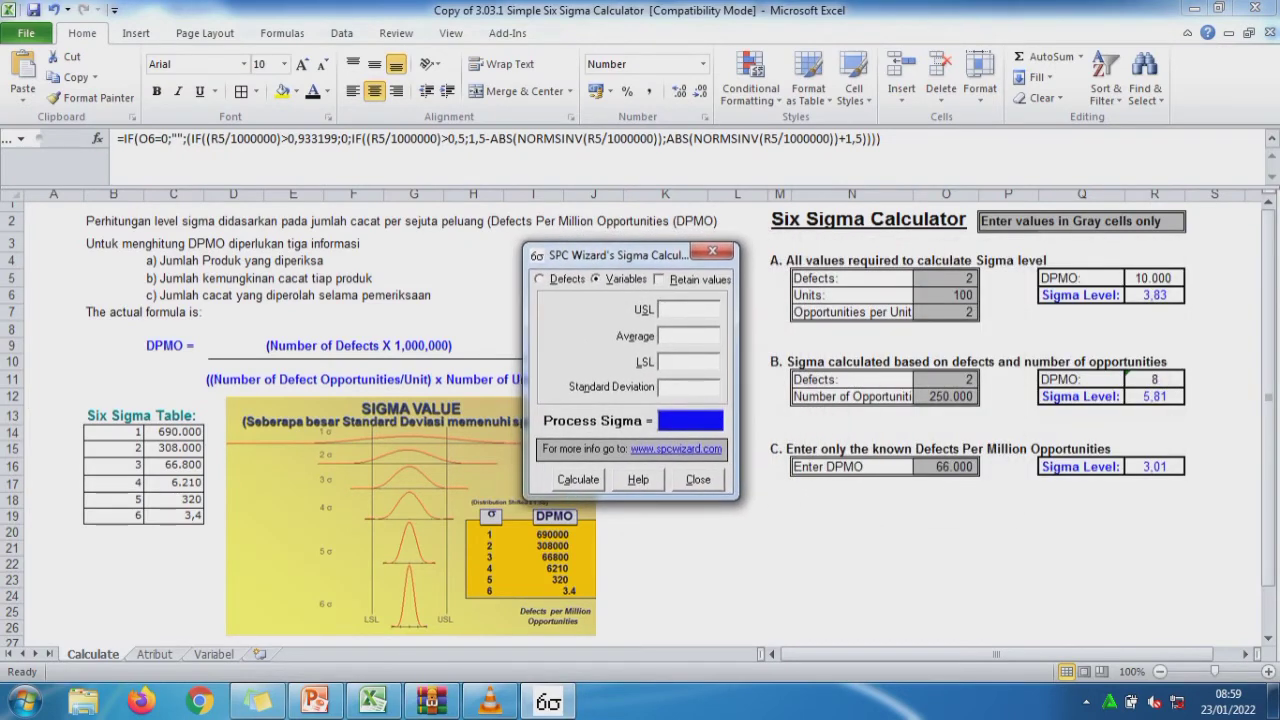
Calculate with Defects inputs 2 defects, 100 units, 2 opportunities per unit, giving DPMO 10000, sigma 3,8.
click(543, 277)
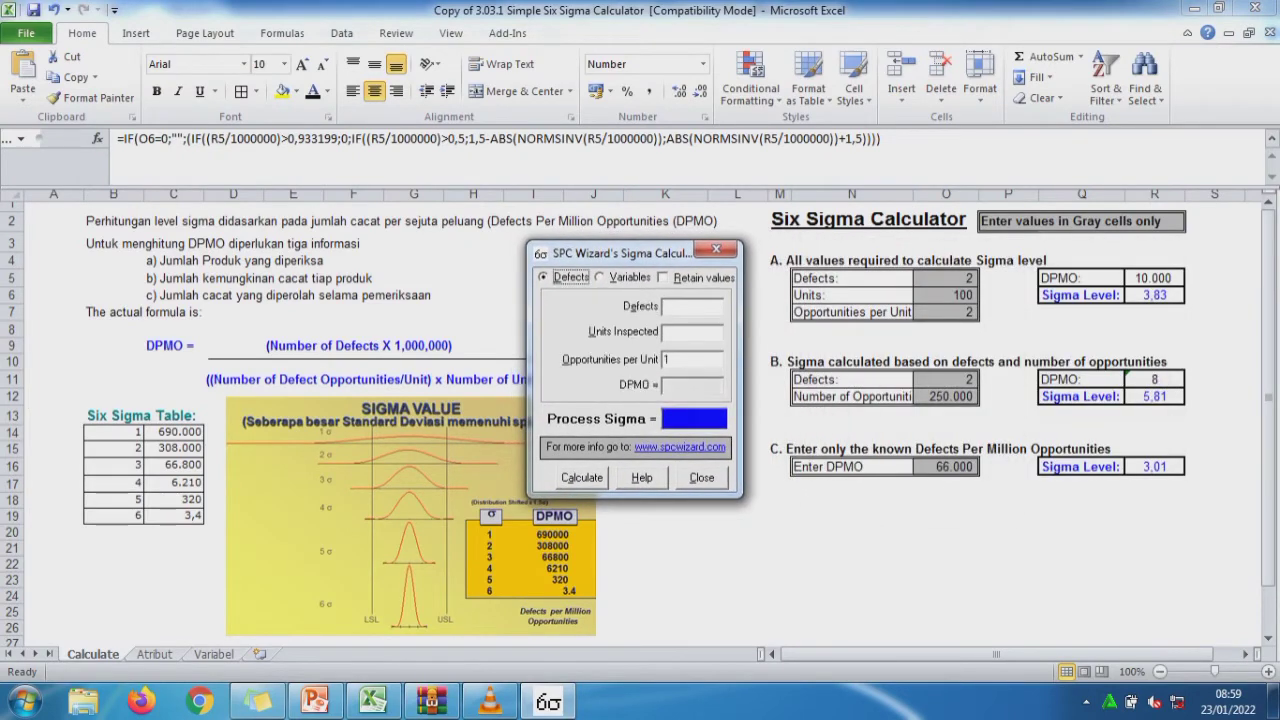
click(690, 307)
text(2)
click(692, 332)
text(100)
double_click(666, 359)
text(2)
key(Return)
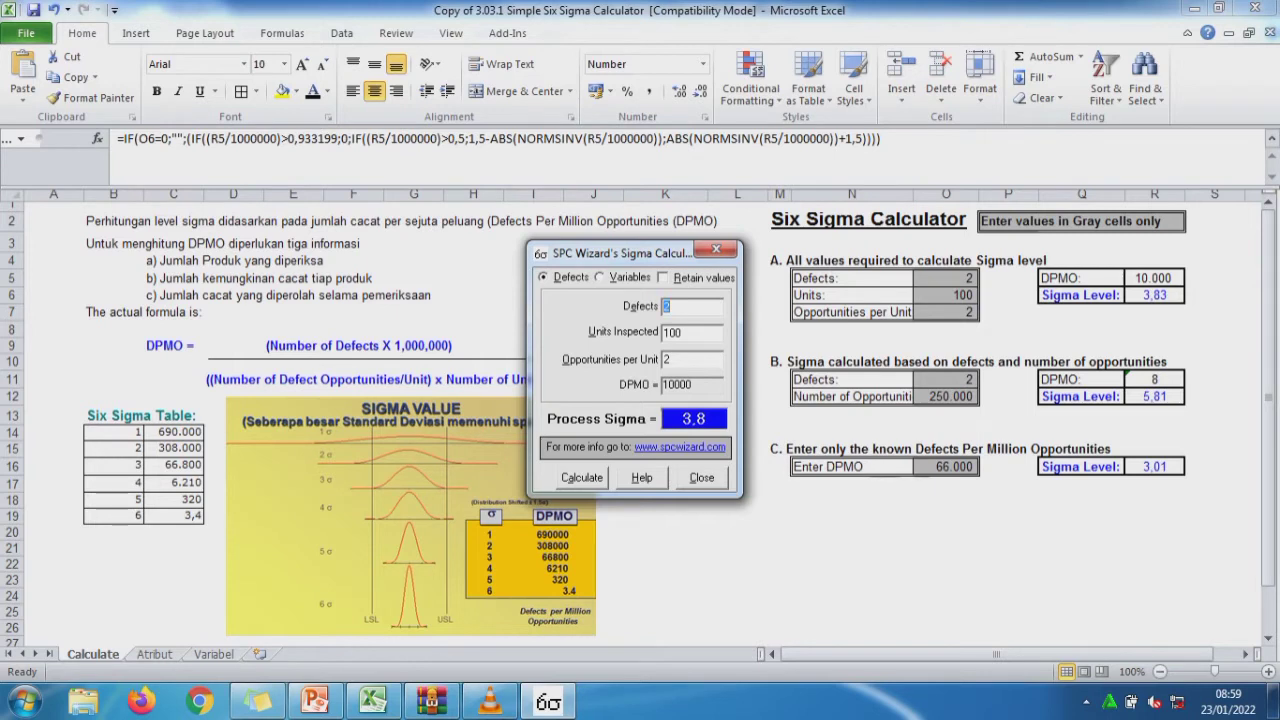
Close the calculator and widen column N so section B's Number of Opportunities: label fits beside 250000.
key(Escape)
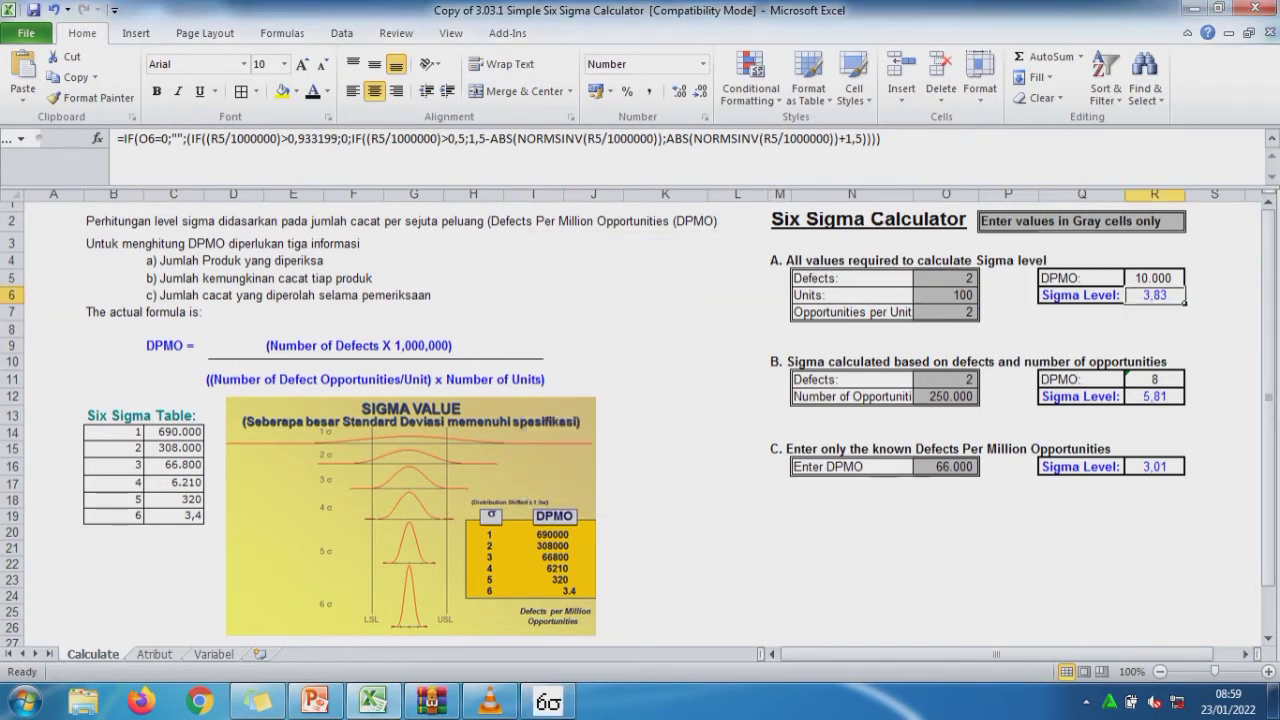
click(910, 384)
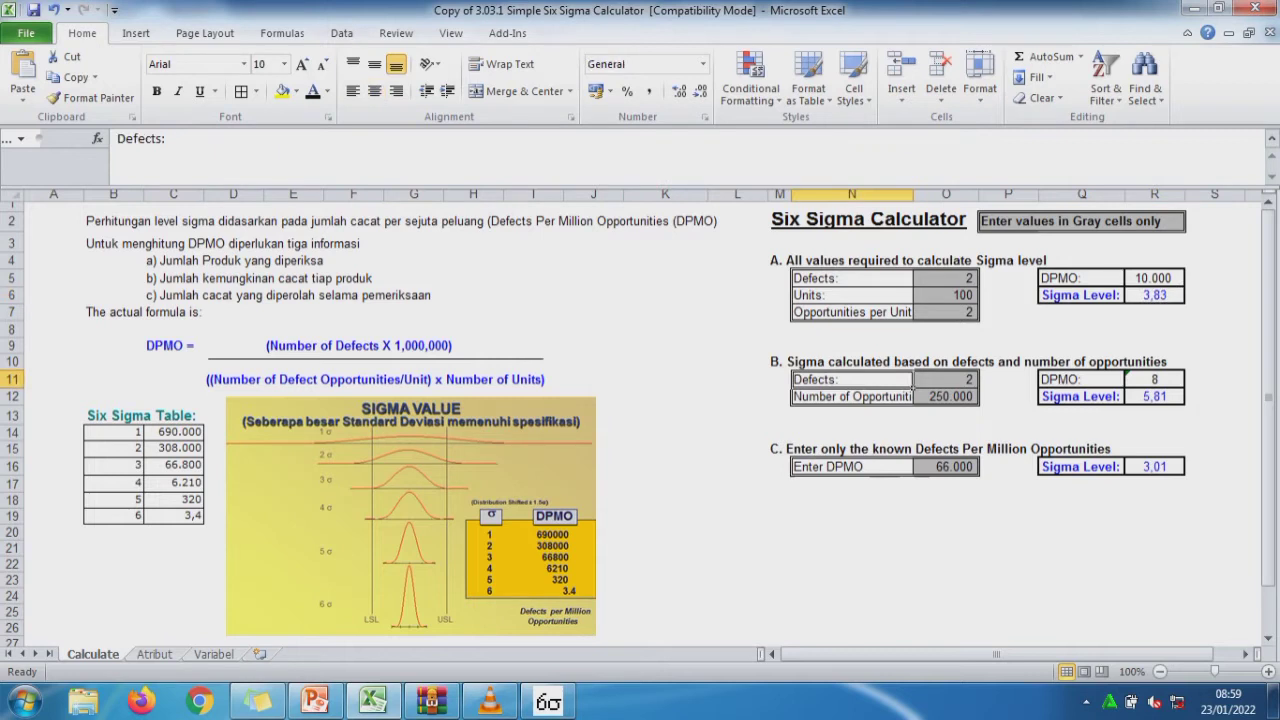
click(975, 386)
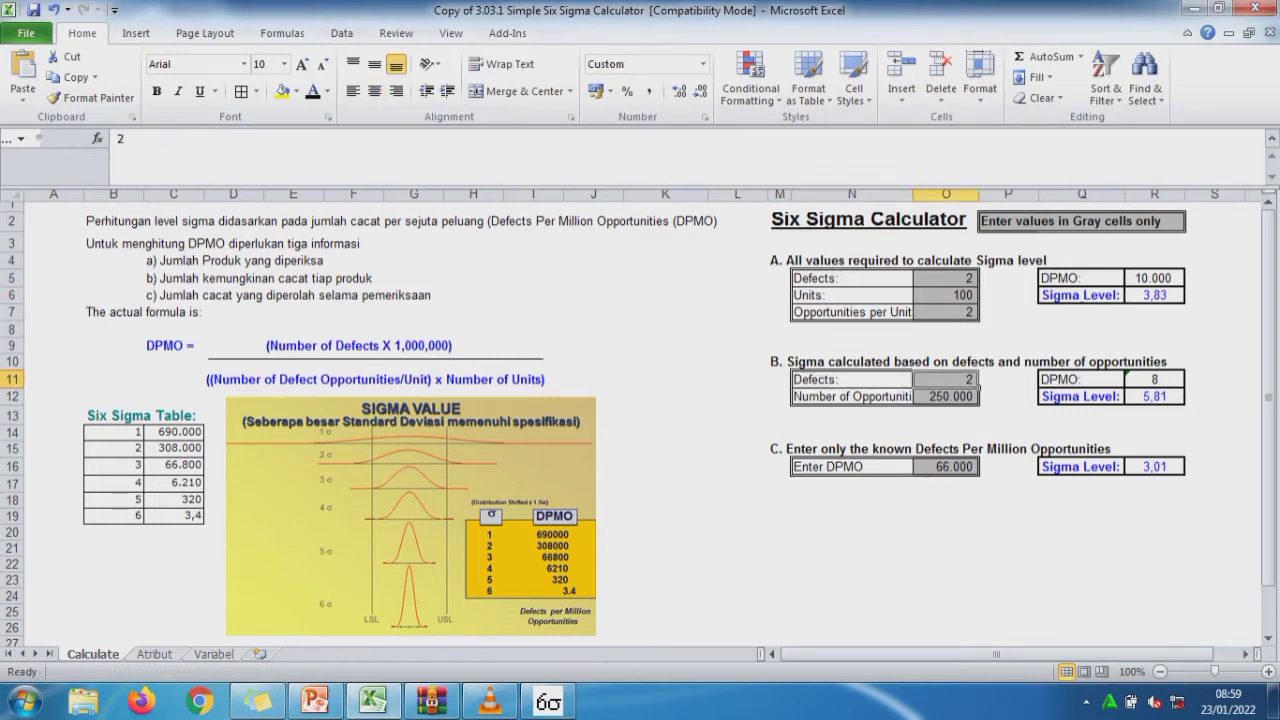
drag(913, 194, 934, 194)
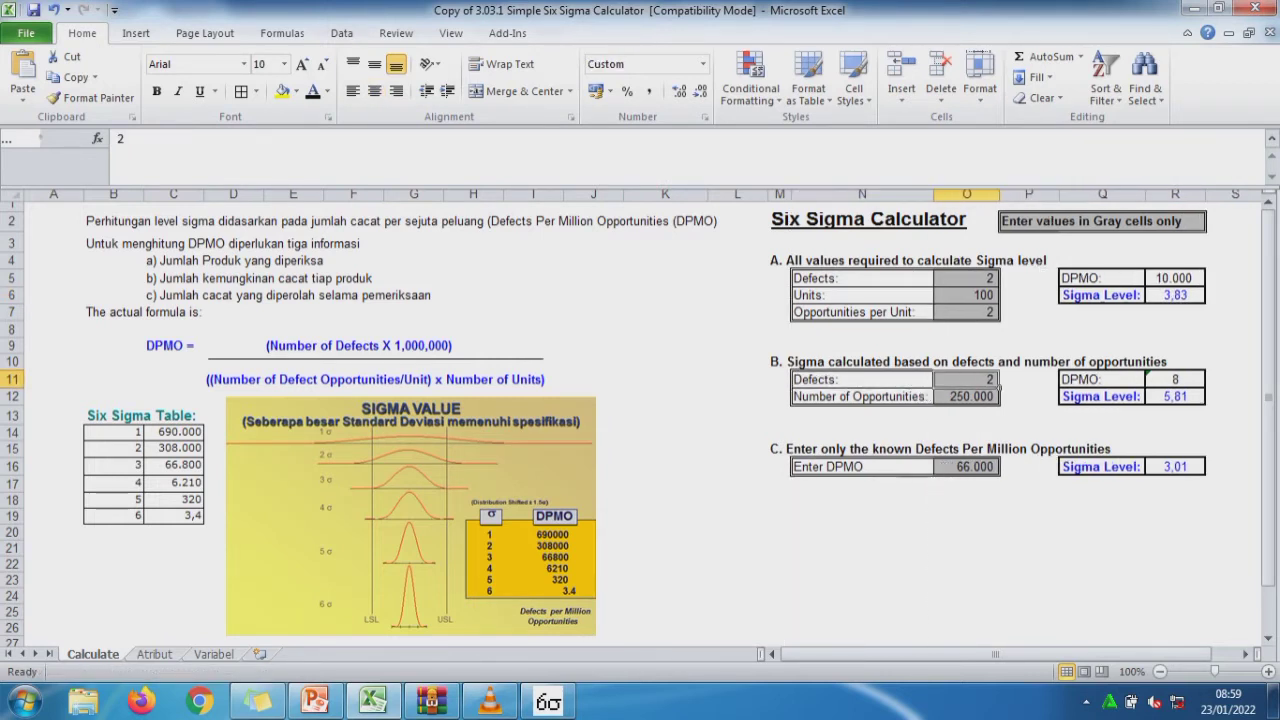
click(966, 396)
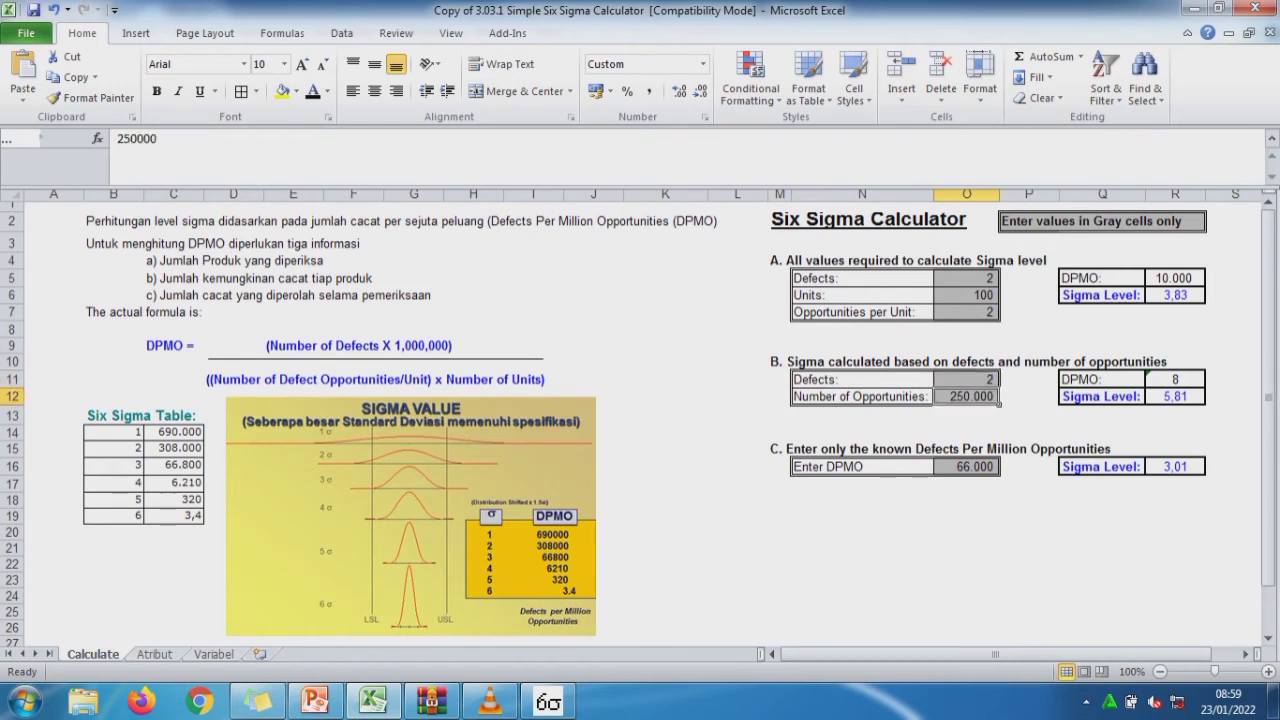
click(860, 396)
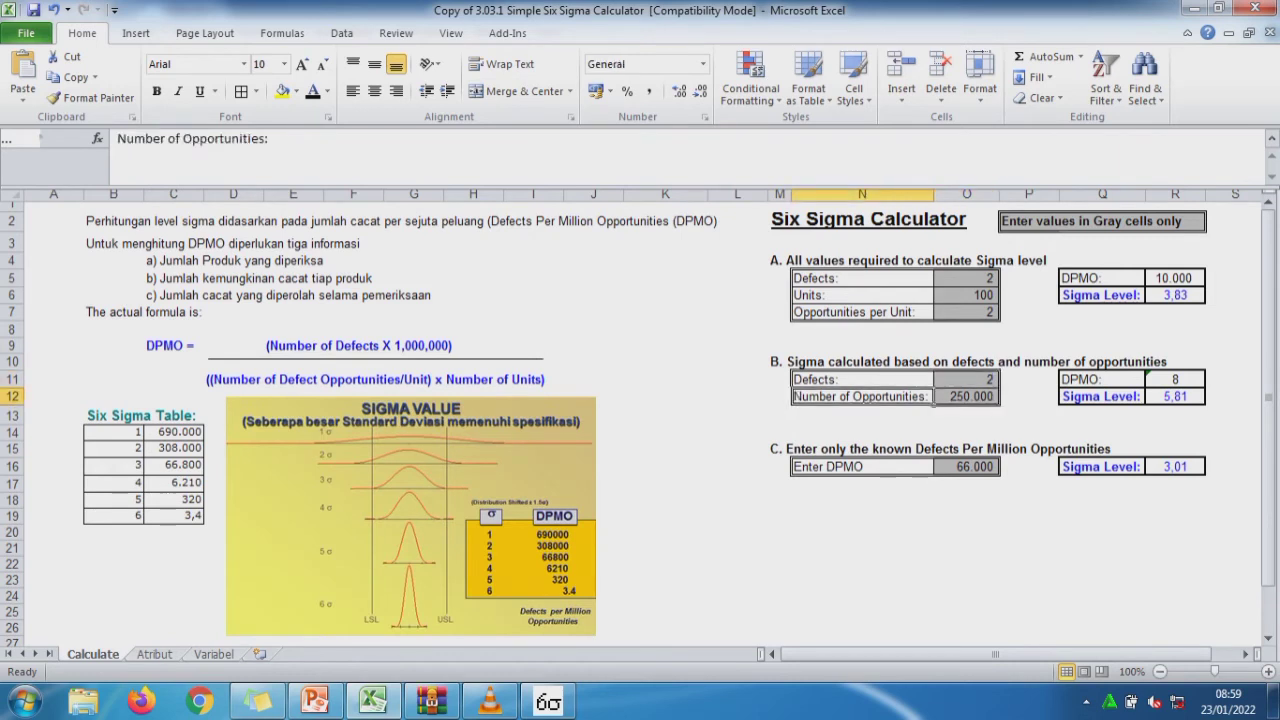
click(966, 396)
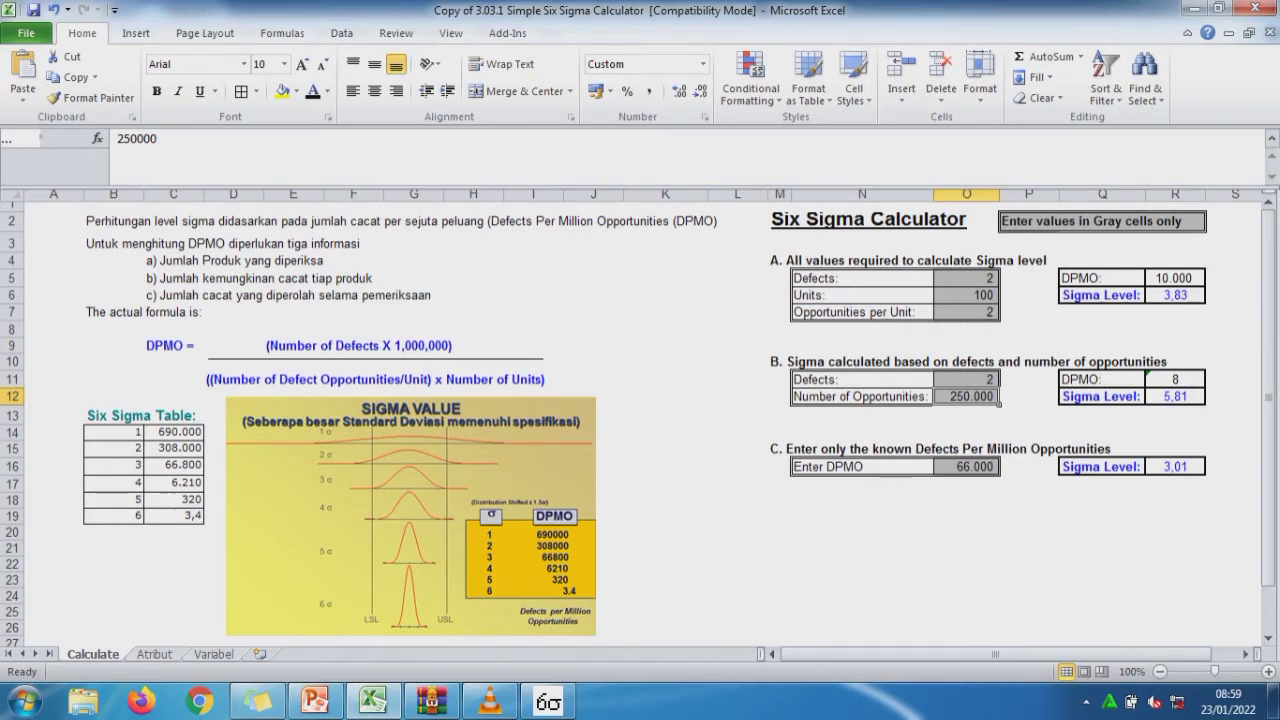
click(966, 413)
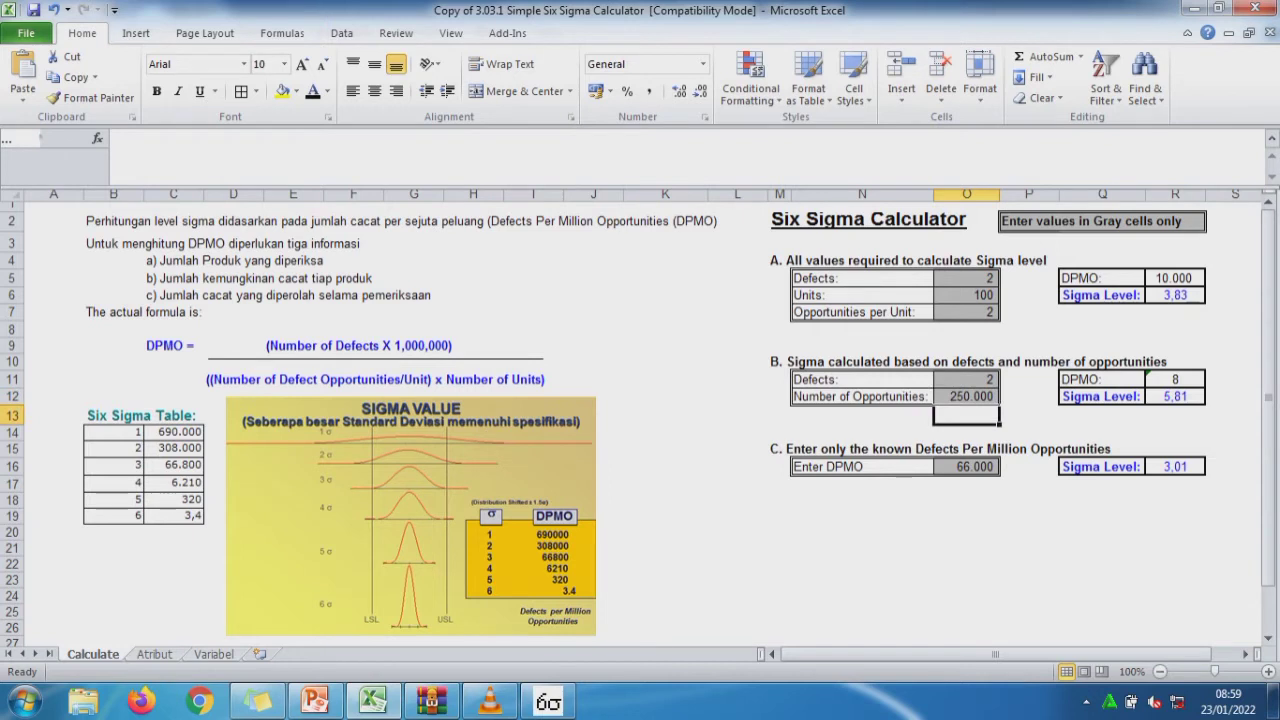
Type the note 'satu unit 1 cacat' into N13 under the Number of Opportunities row.
click(862, 414)
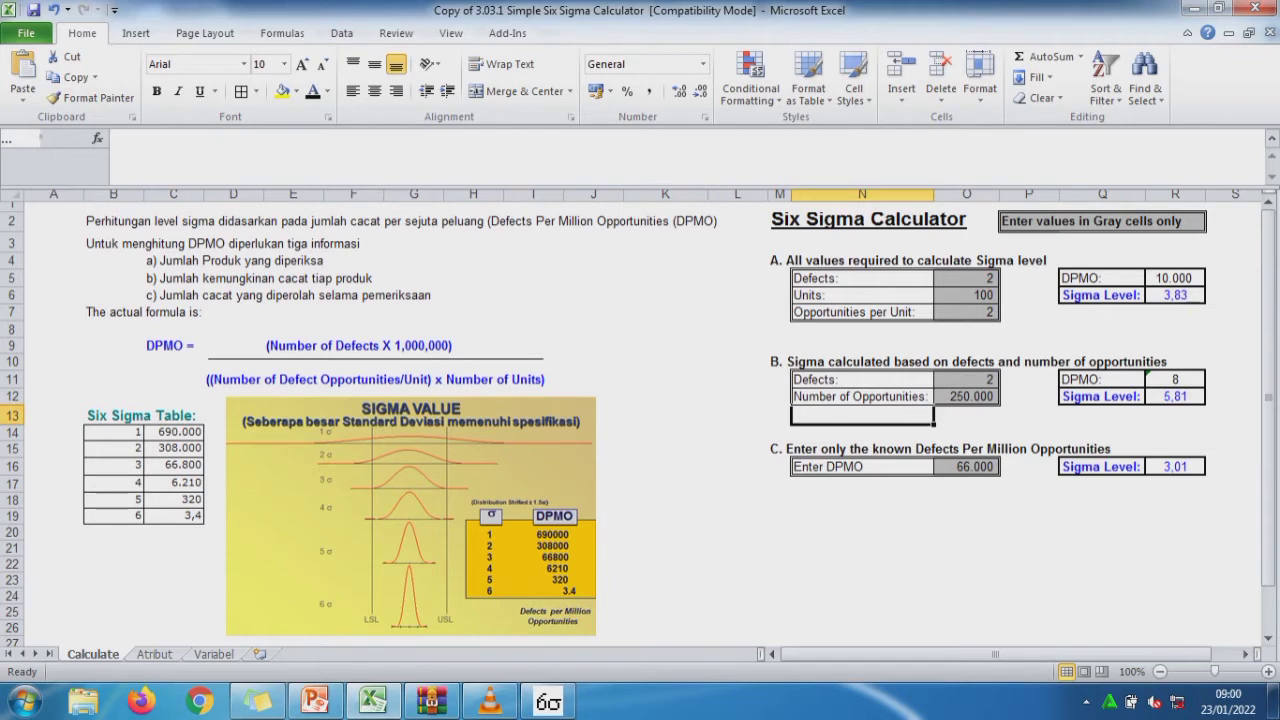
text(satu uni)
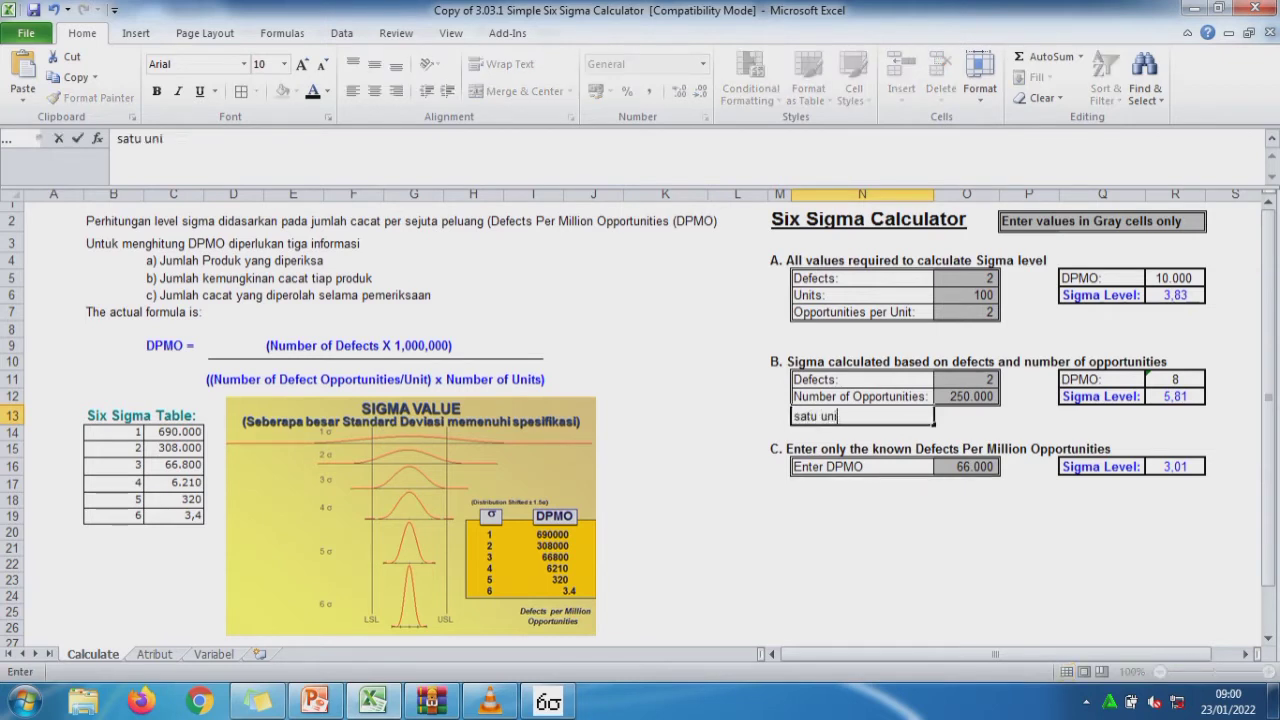
text(t 1 ca)
text(cat)
key(Return)
click(862, 416)
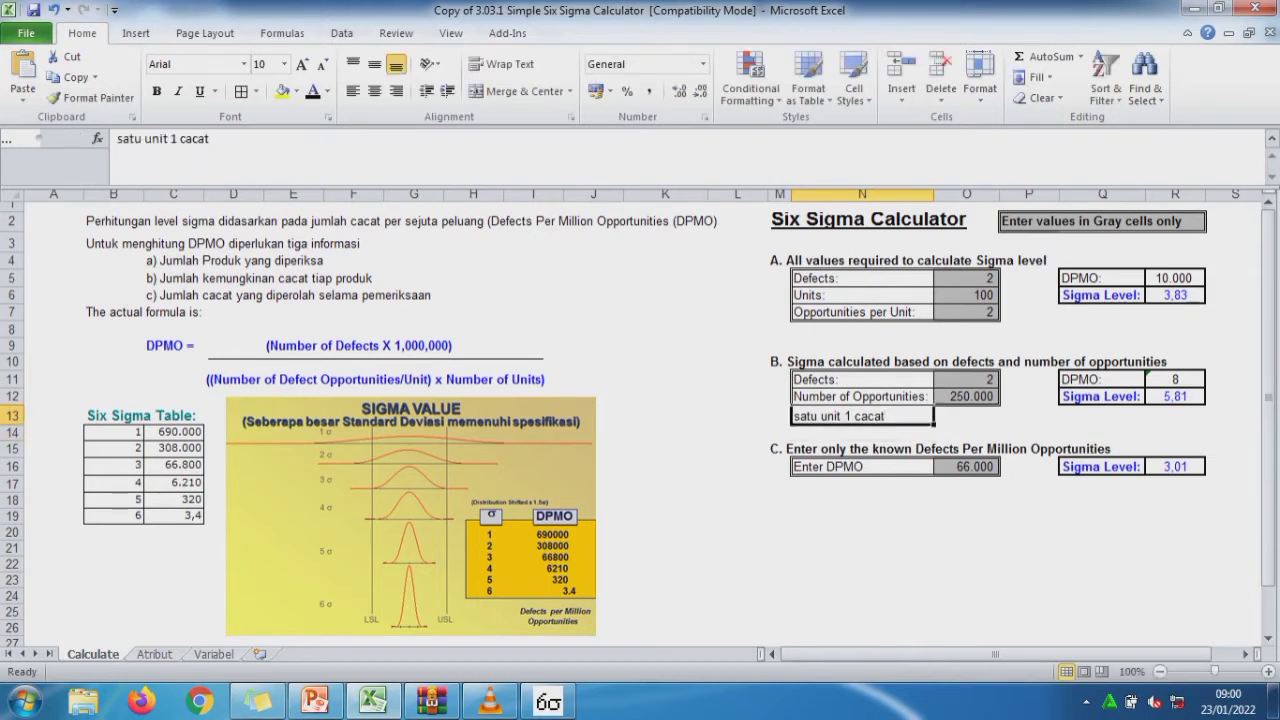
click(995, 313)
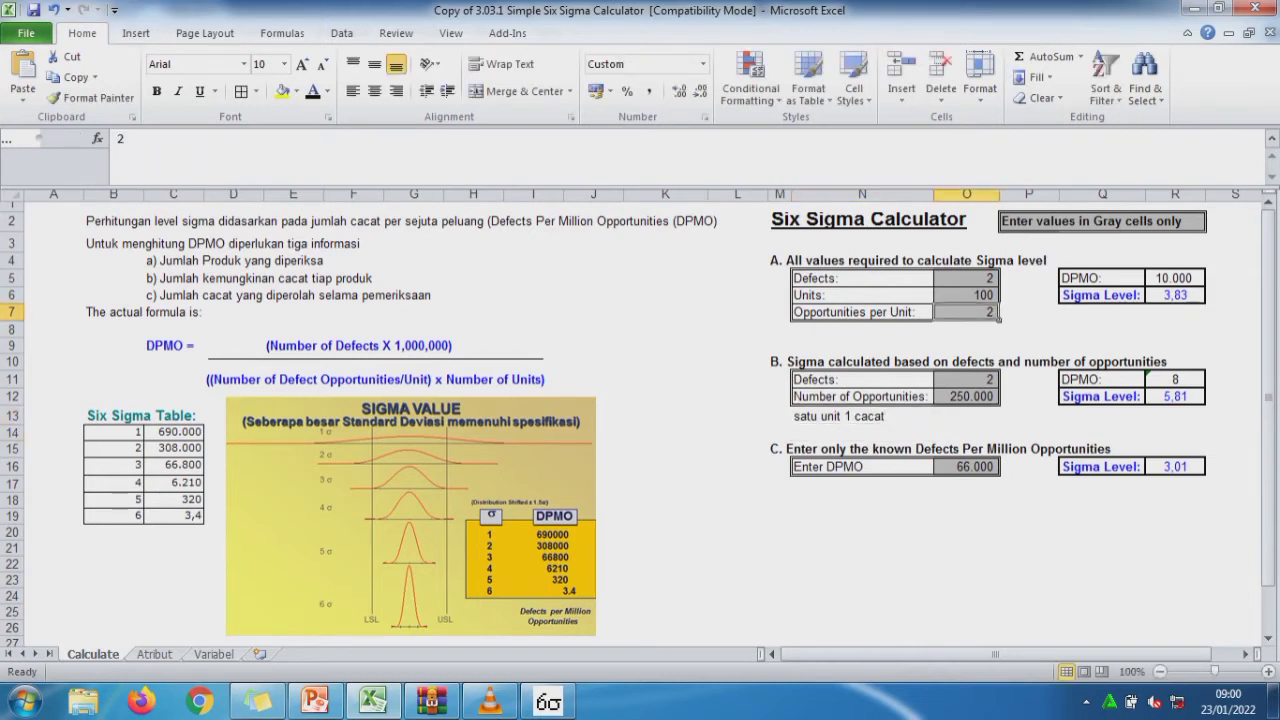
click(862, 416)
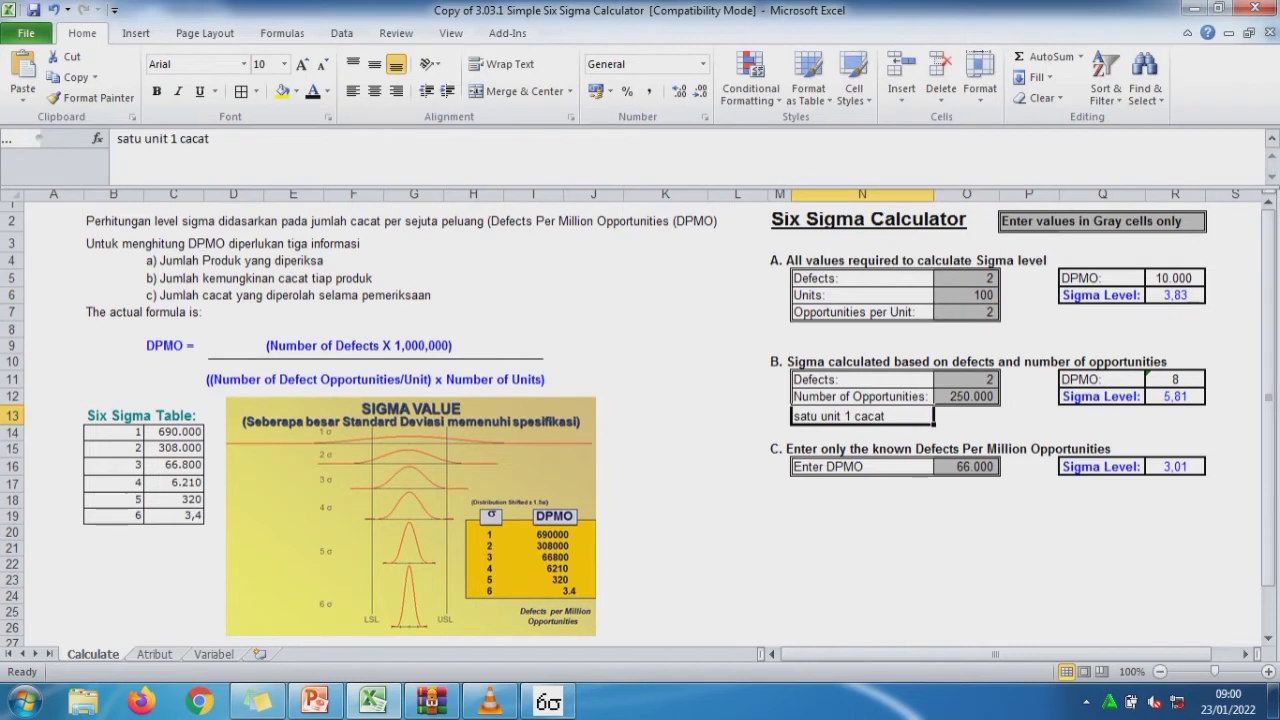
click(548, 702)
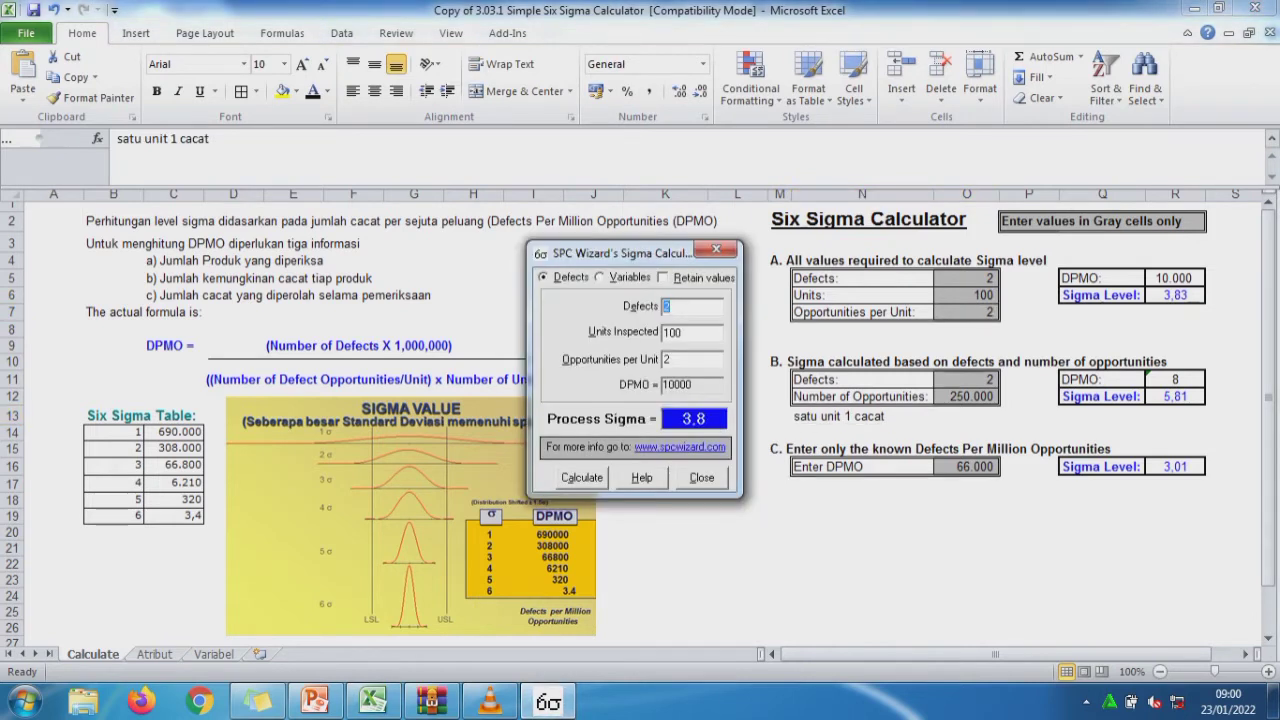
Recalculate with 2 defects, 250000 units and 1 opportunity per unit, getting DPMO 8, sigma 5,8.
text(2)
key(Tab)
text(2)
text(5000)
text(0)
key(Escape)
key(Tab)
text(1)
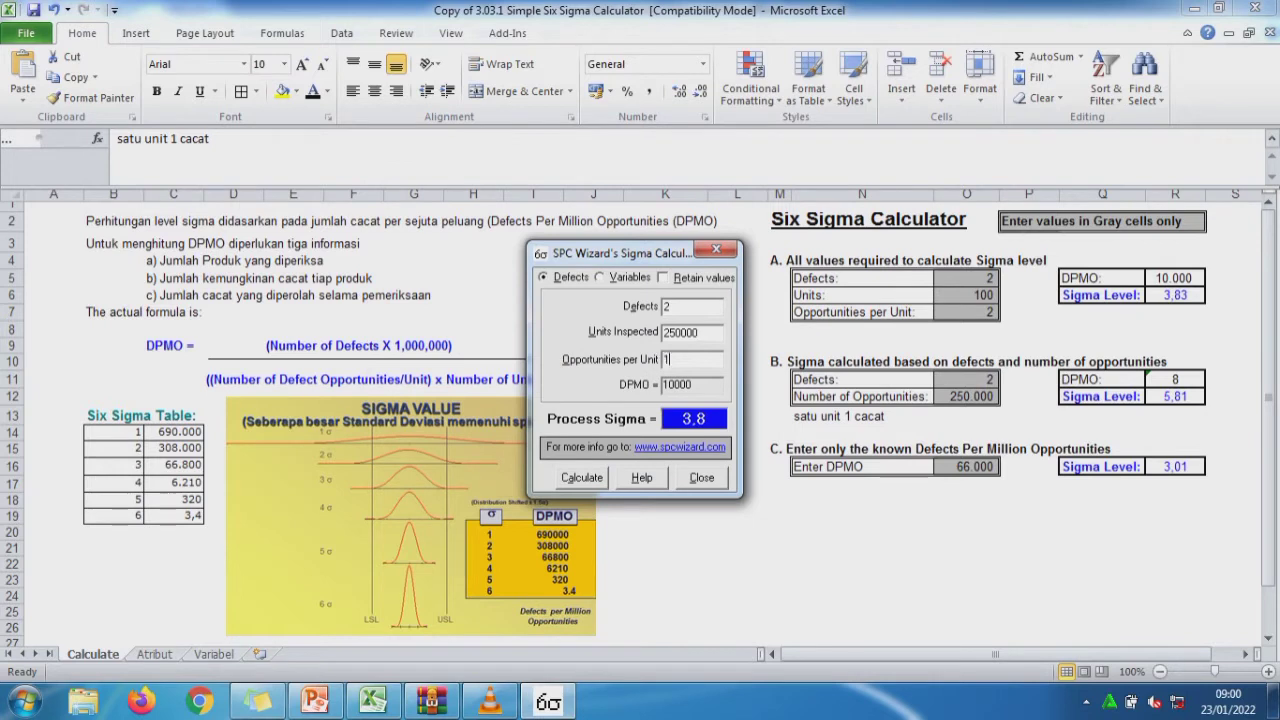
key(Return)
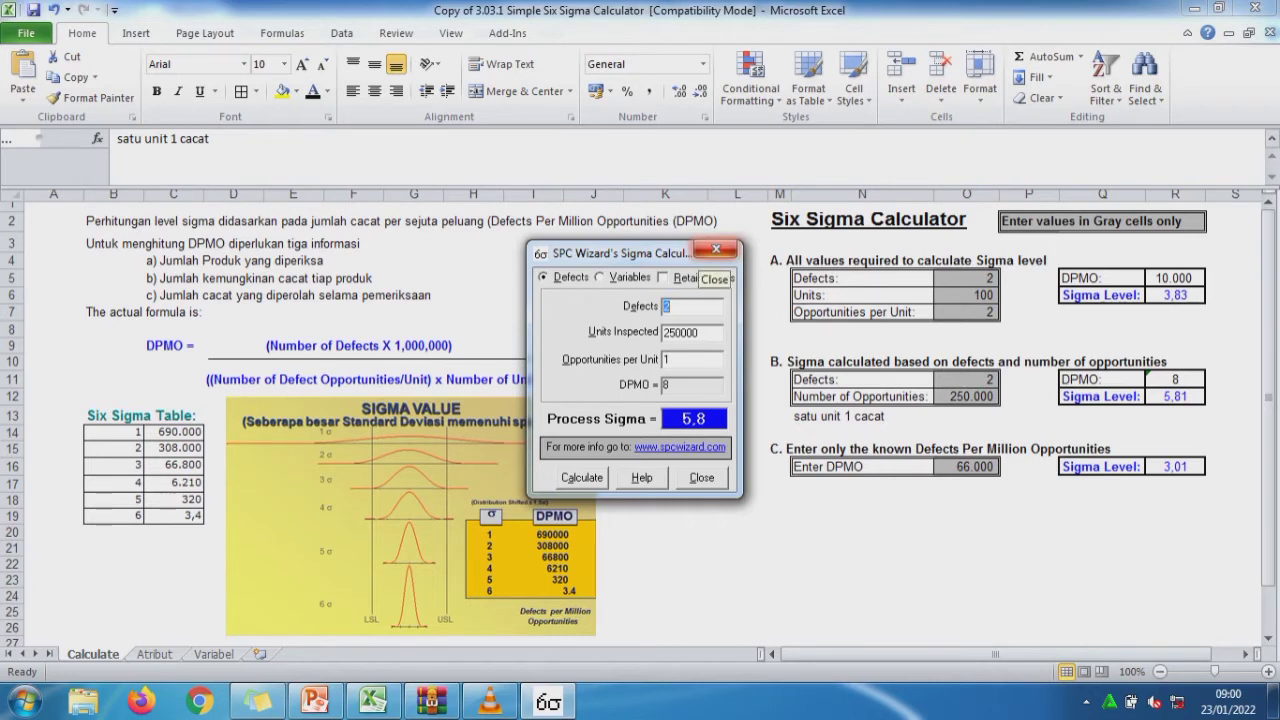
Close the calculator and inspect section C's DPMO 66.000 and its 3,01 sigma-level formula.
click(716, 249)
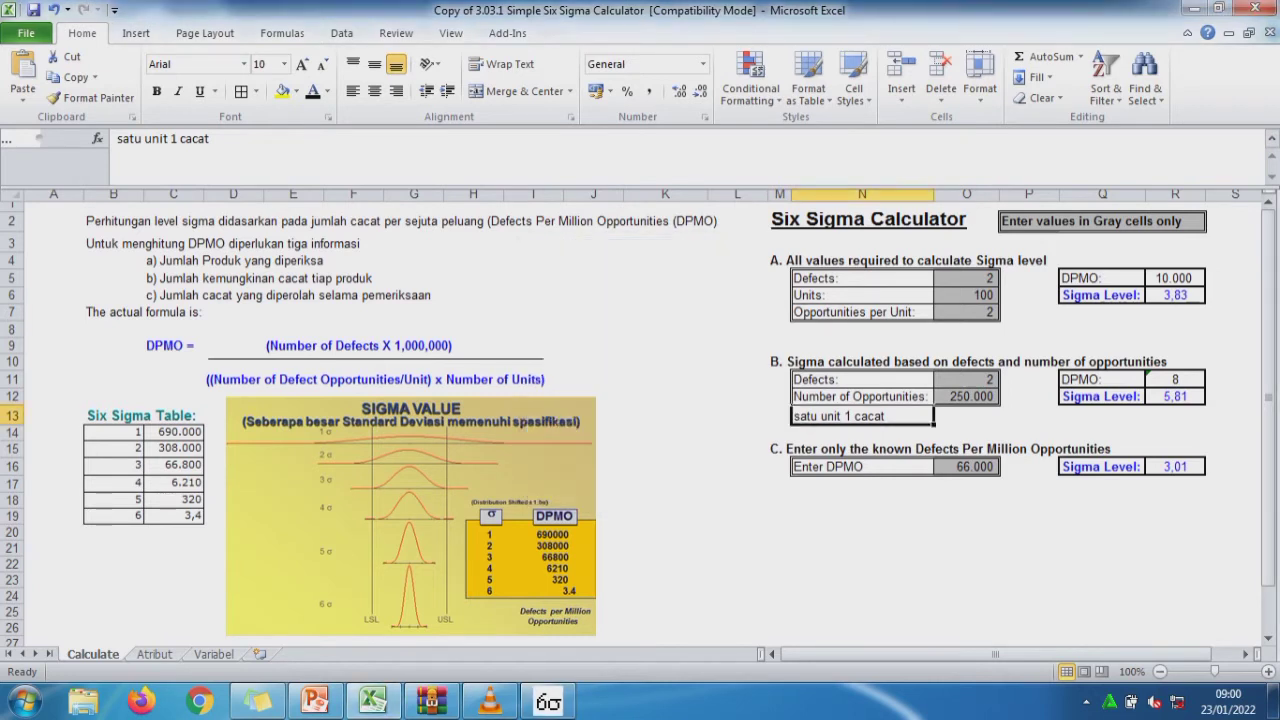
click(862, 466)
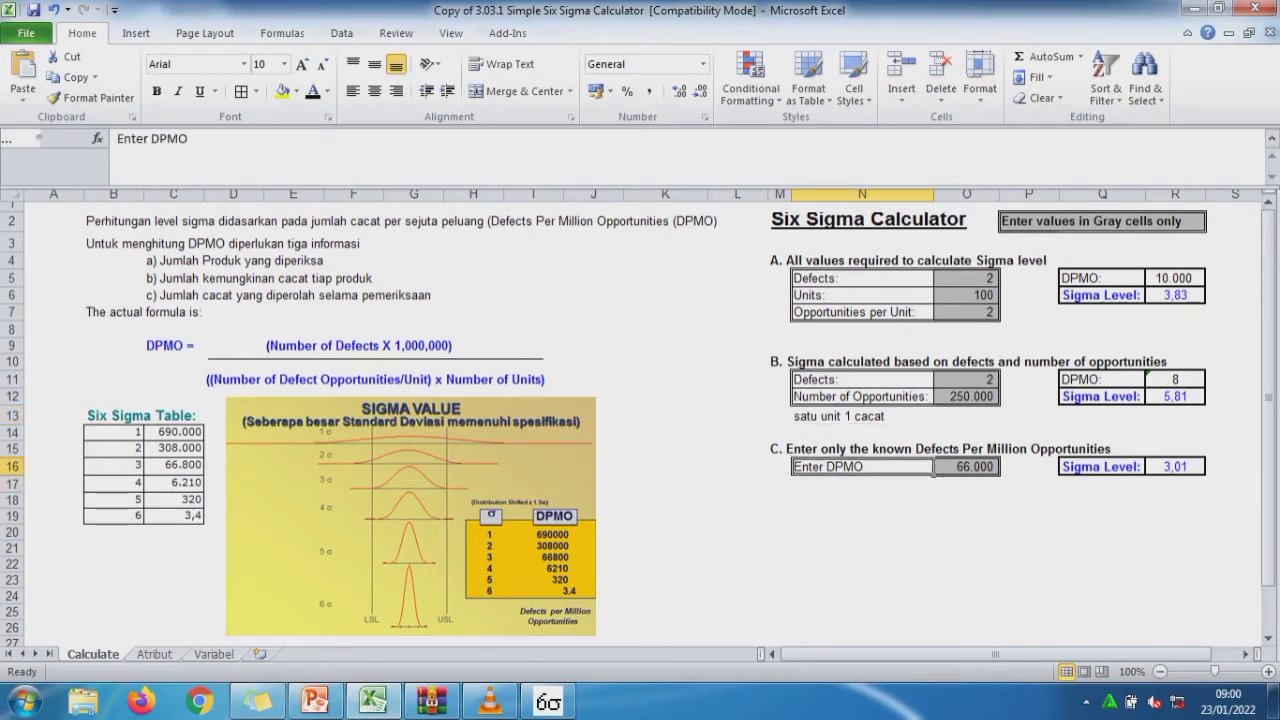
click(940, 467)
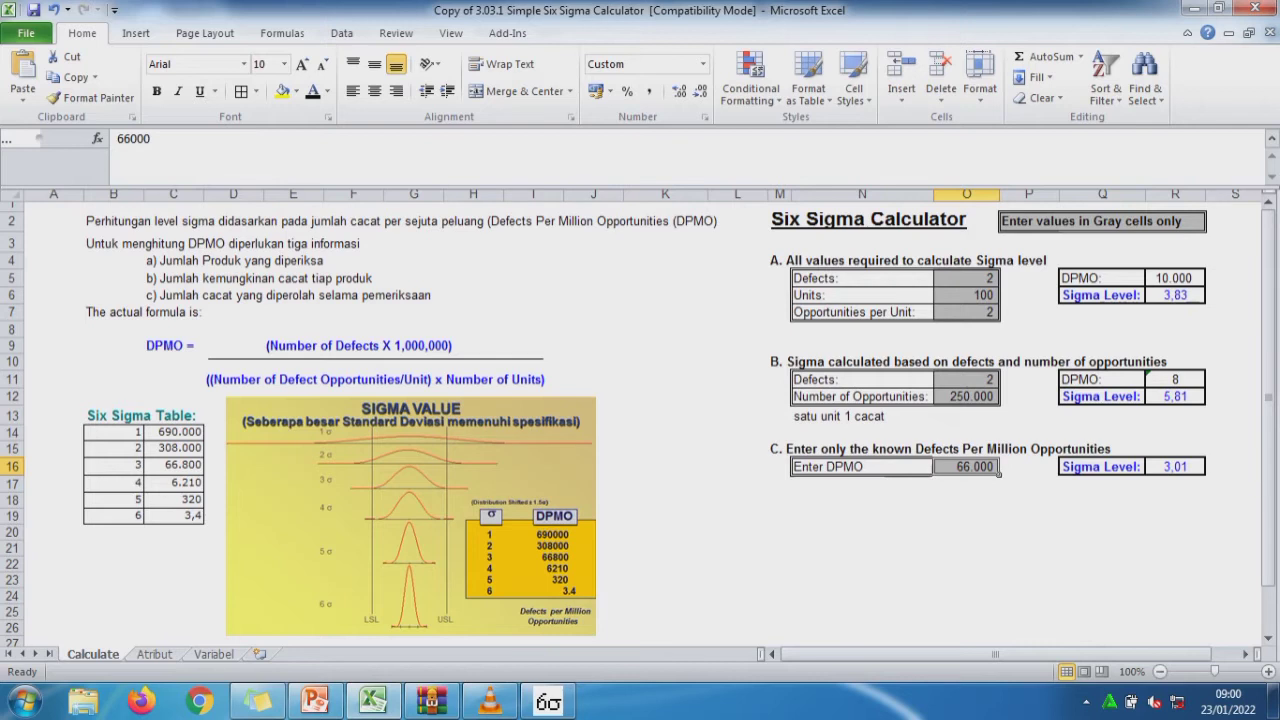
click(1175, 467)
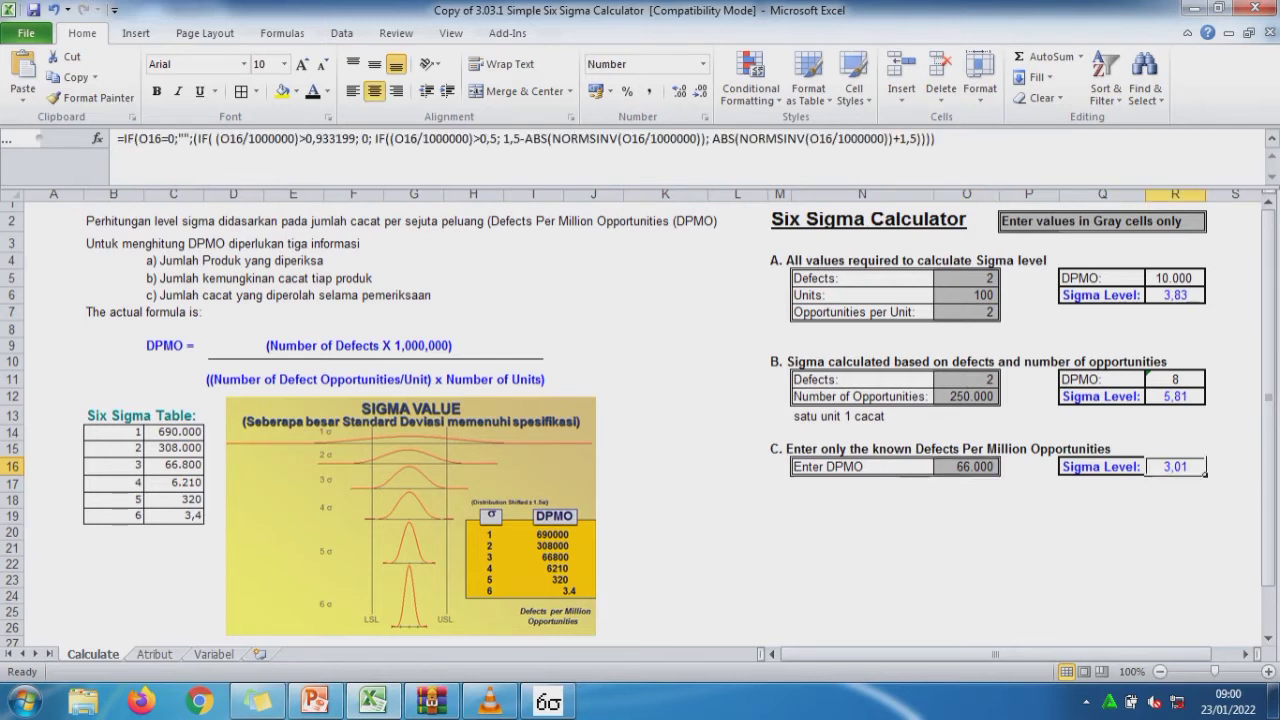
click(418, 138)
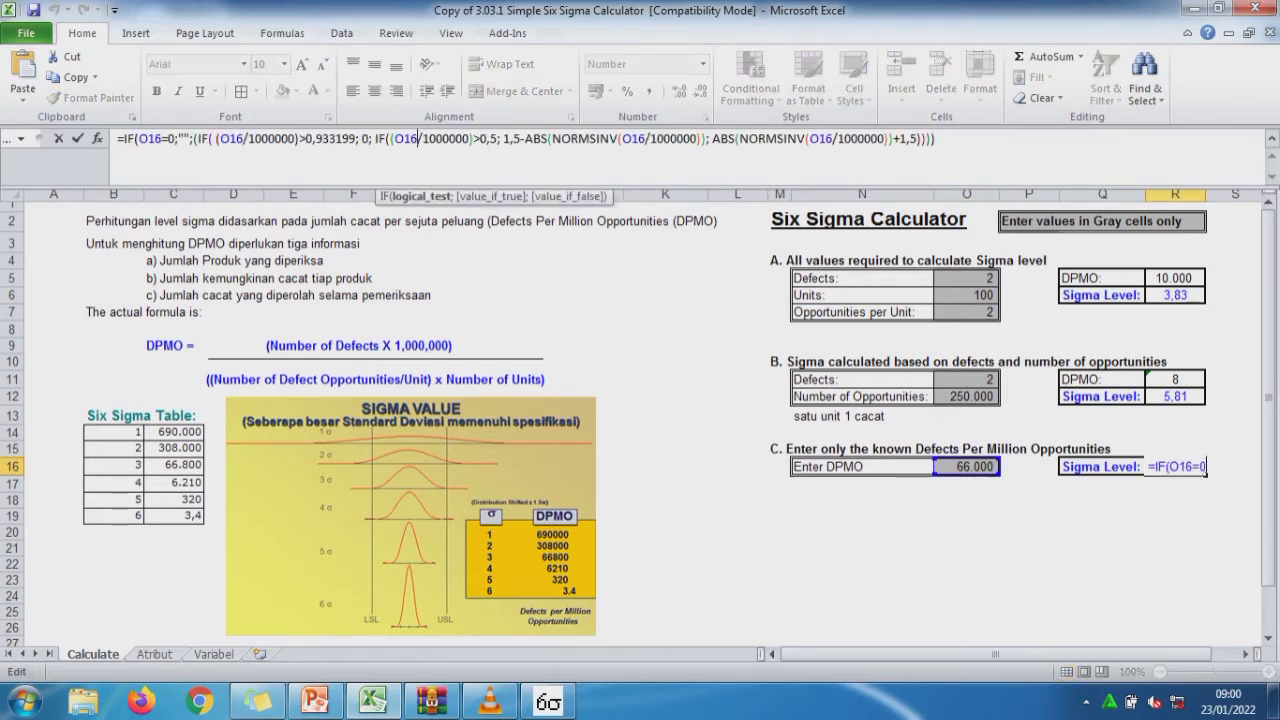
key(Escape)
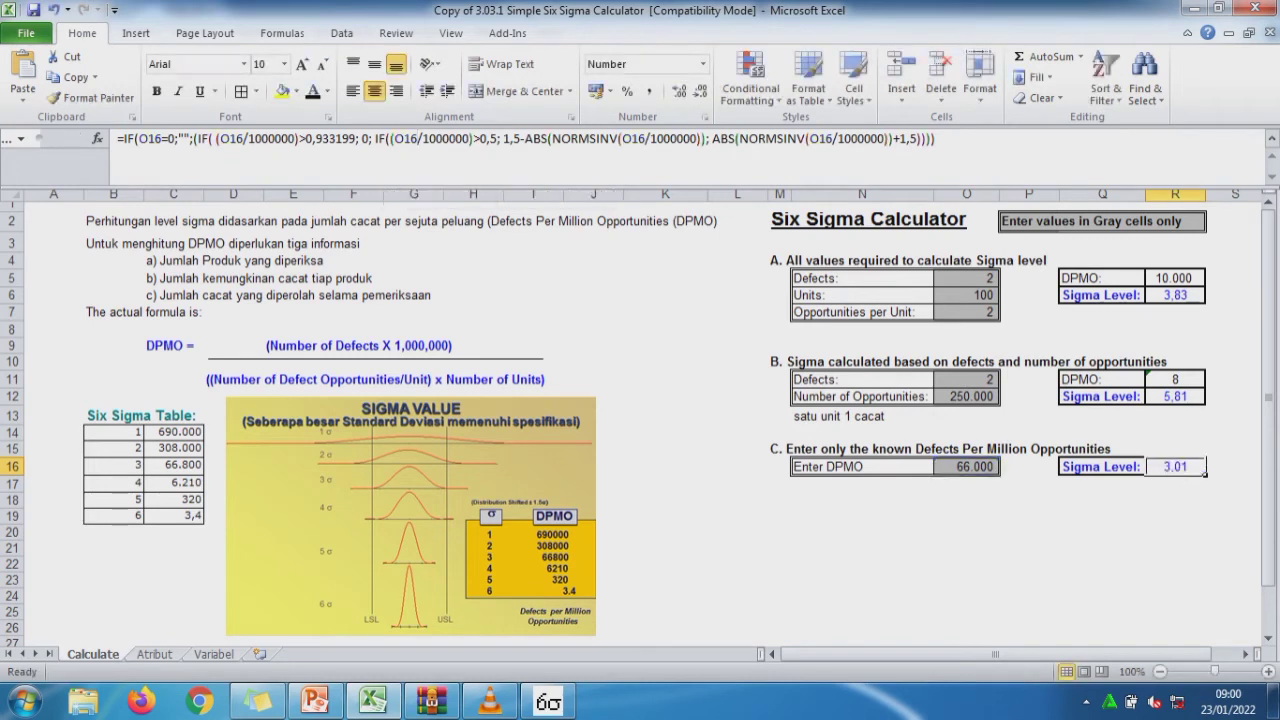
Compare against the sigma table's level 3–4 DPMO values and select the Sigma Value picture.
drag(173, 465, 173, 482)
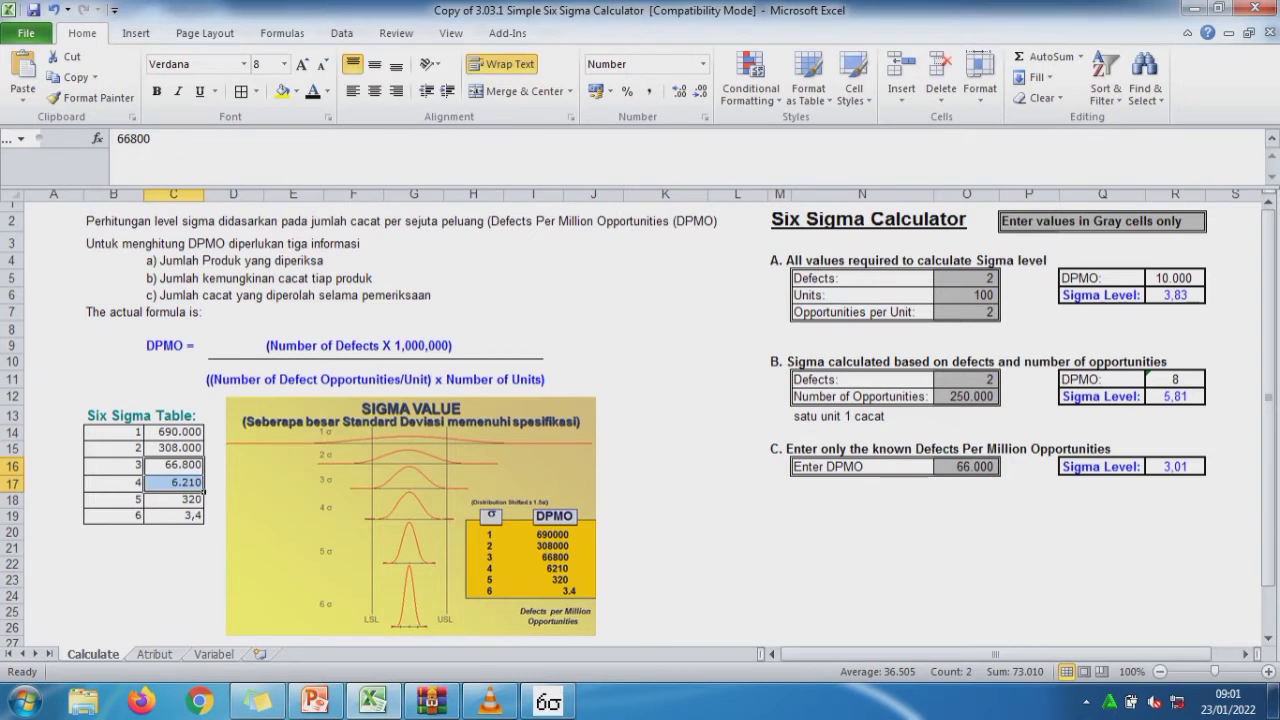
click(966, 484)
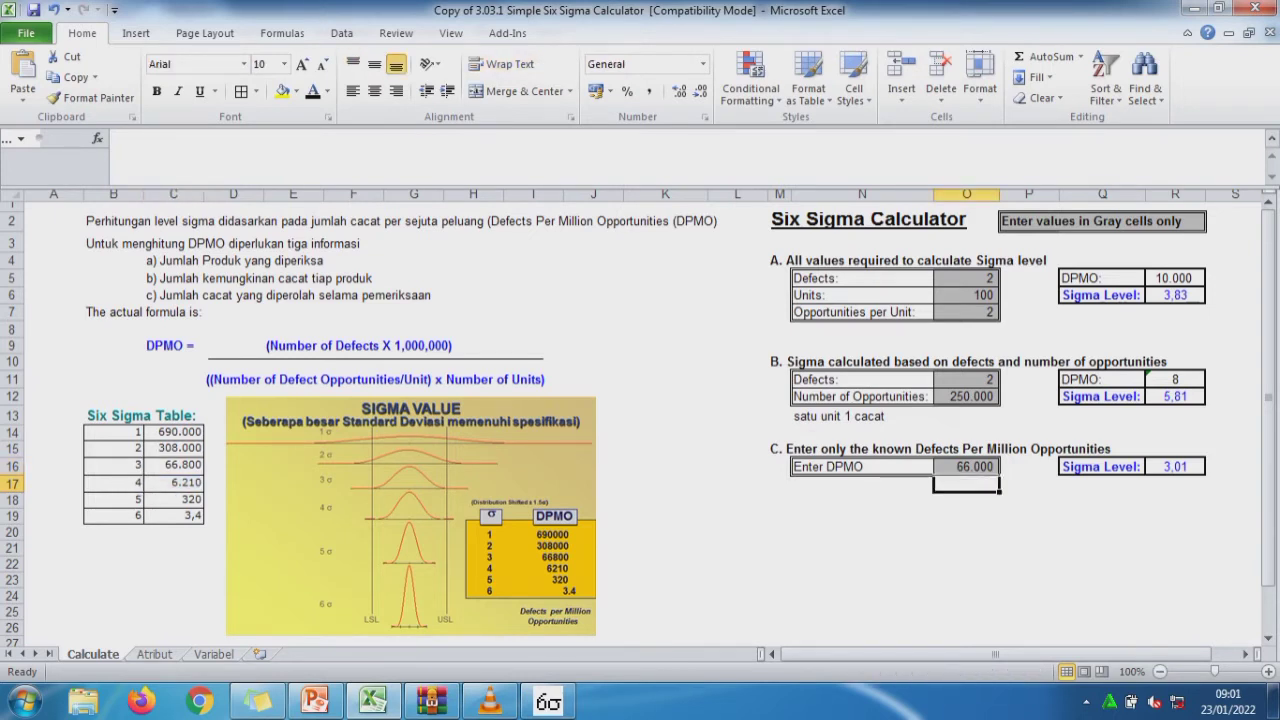
click(410, 515)
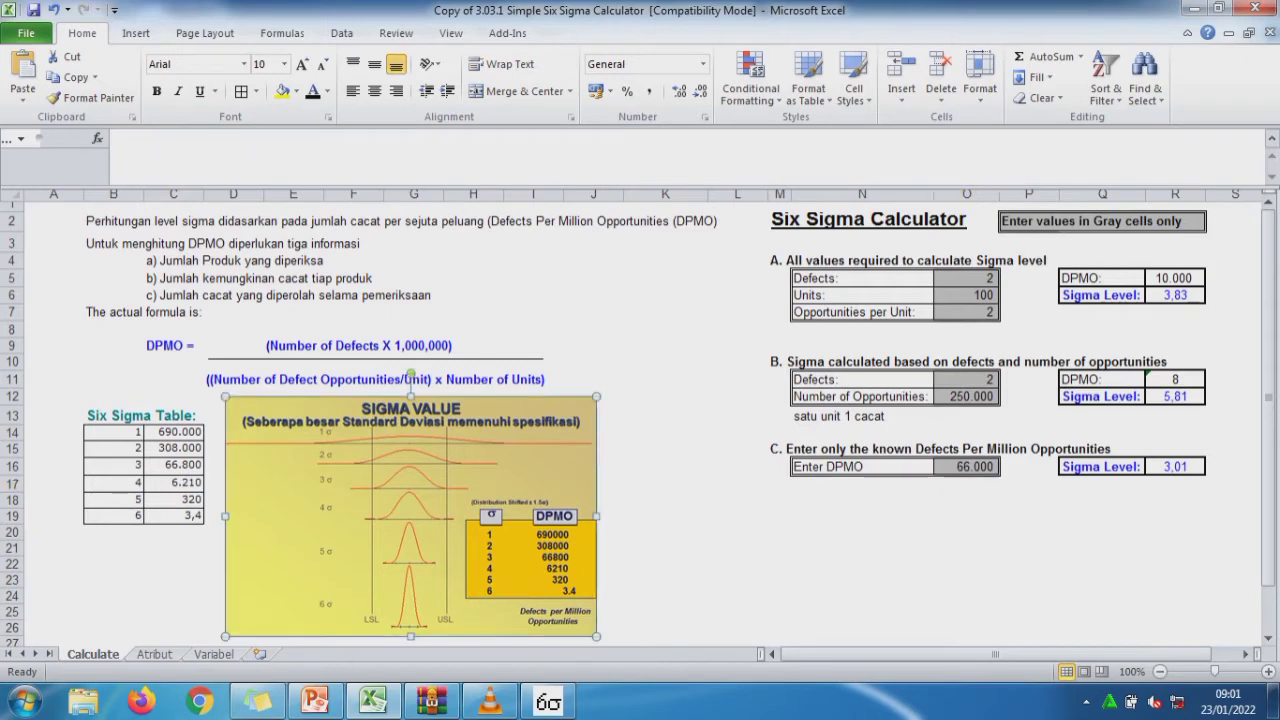
On the Atribut sheet, highlight the DPMO formula block and the first two example sentences.
key(ctrl+Page_Down)
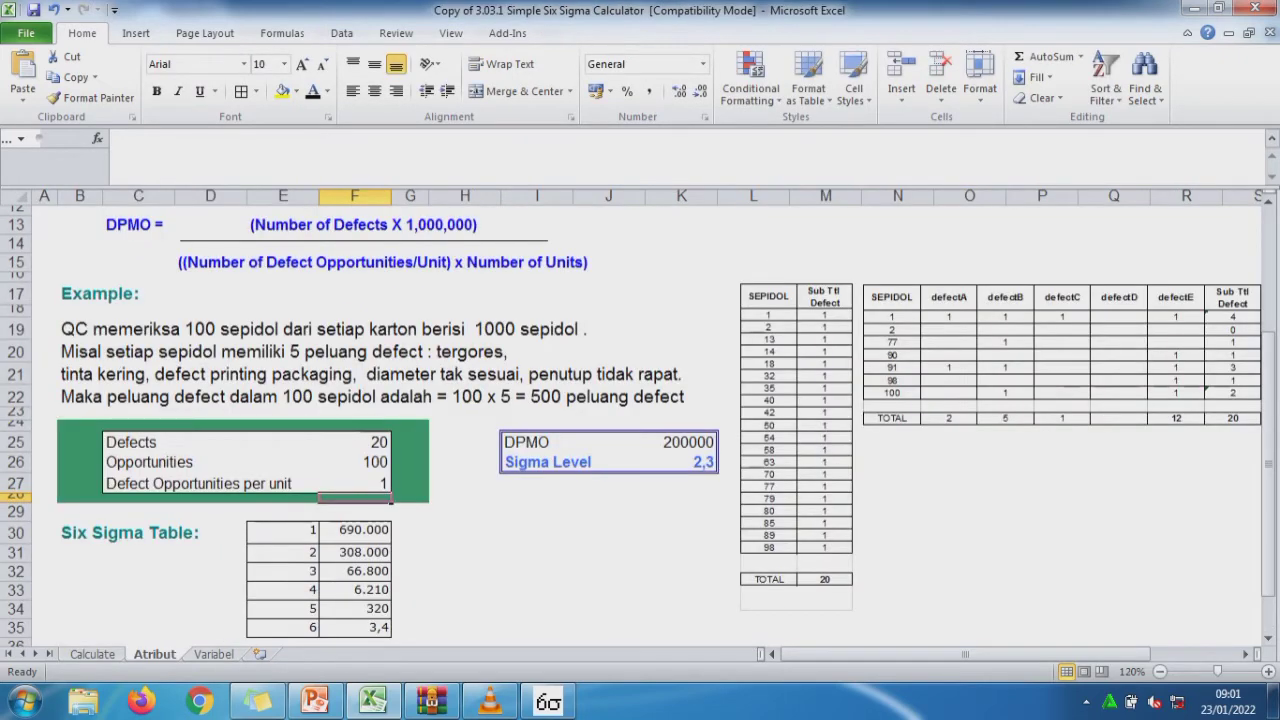
drag(140, 224, 610, 262)
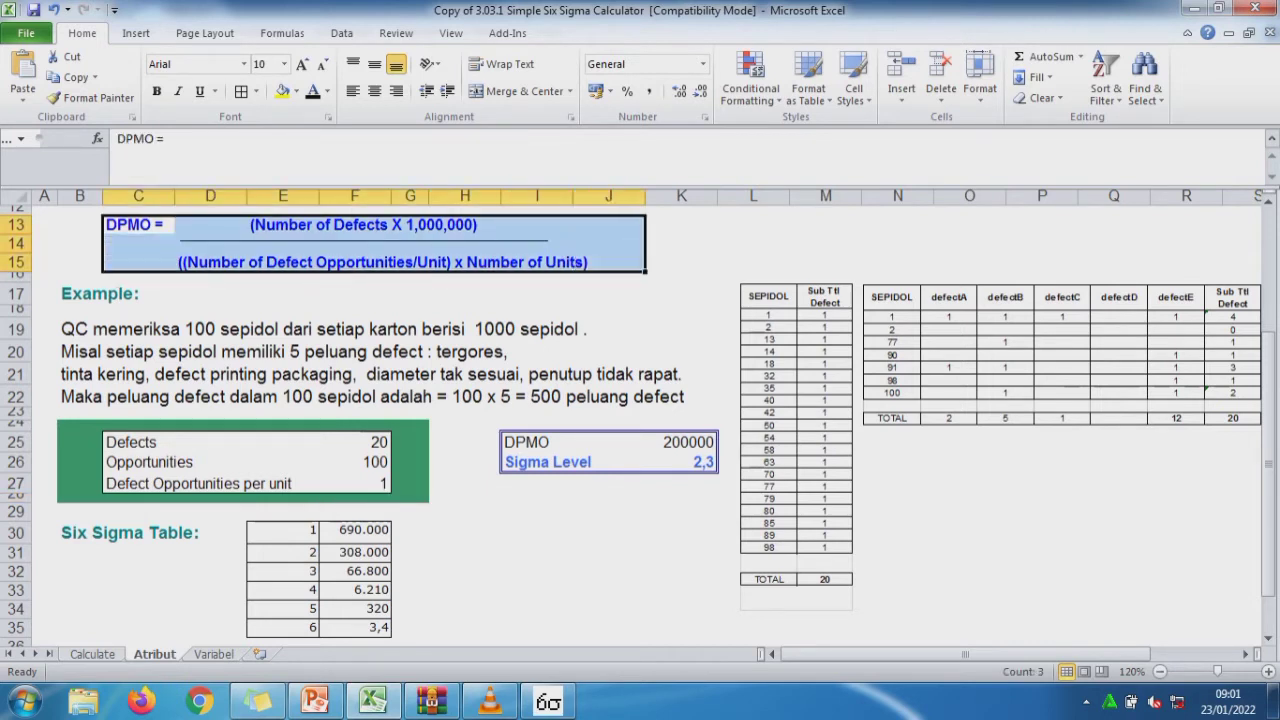
click(80, 293)
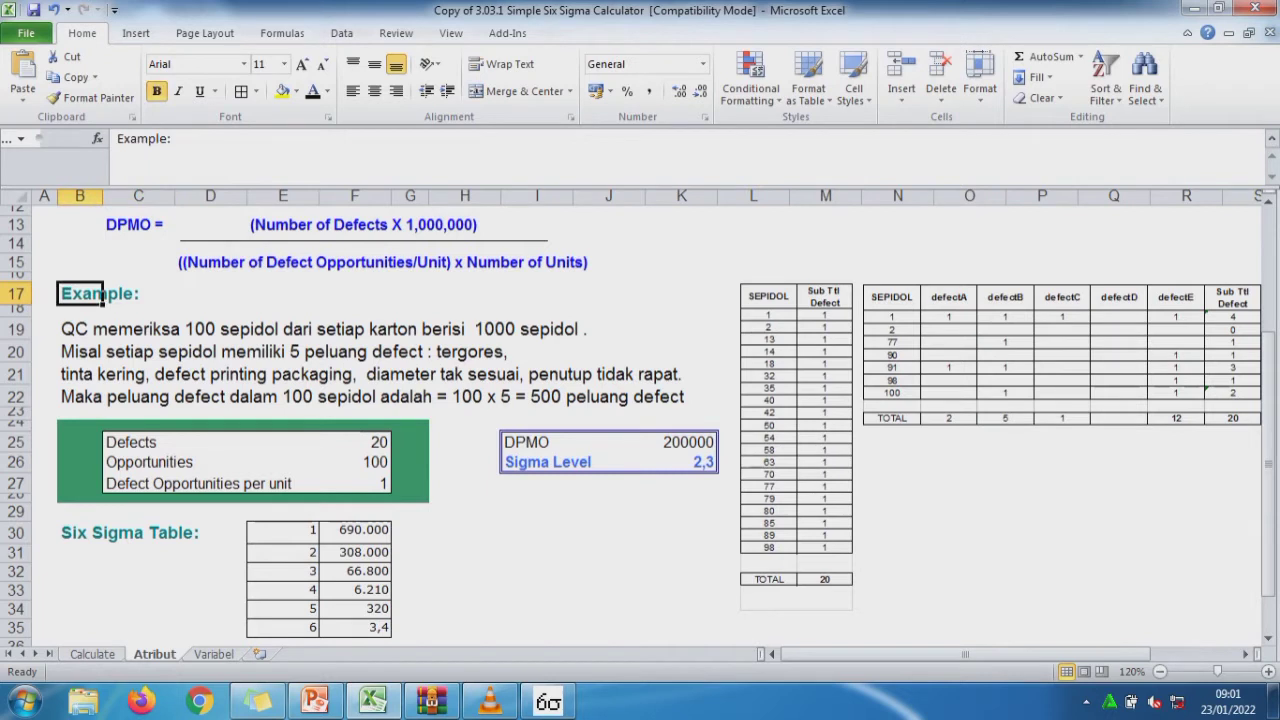
click(80, 328)
drag(97, 328, 645, 331)
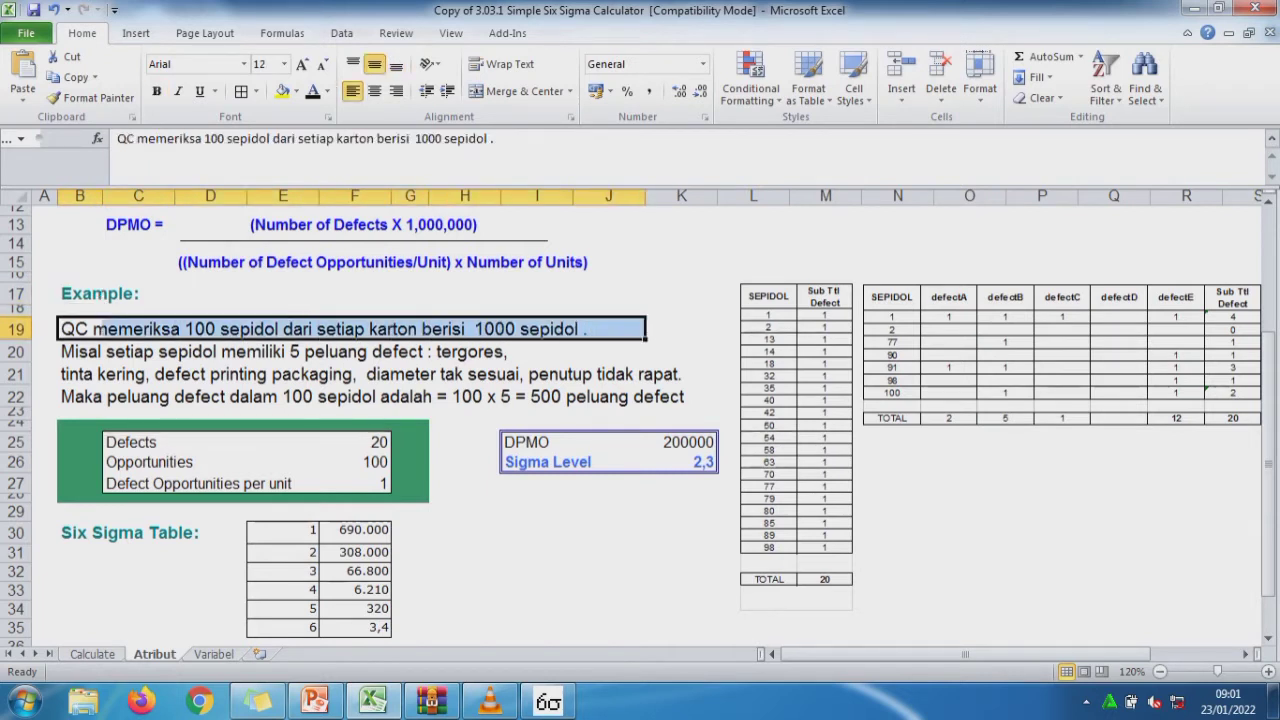
click(80, 351)
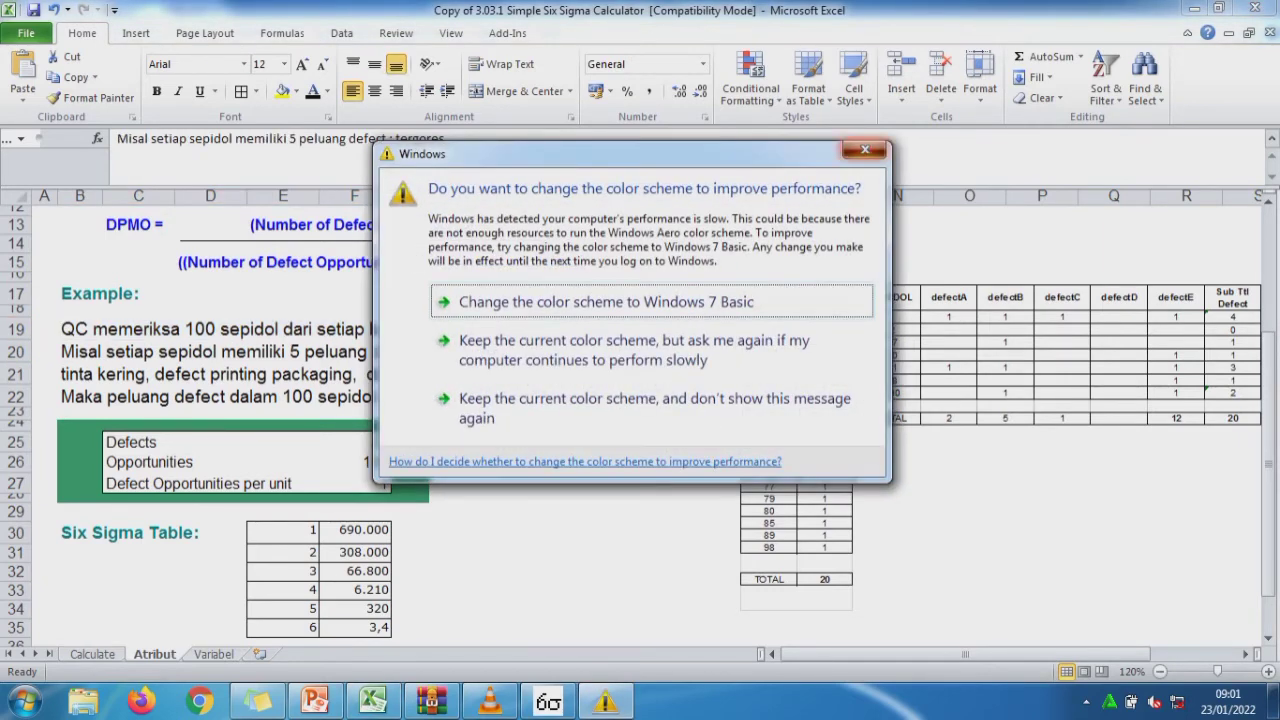
click(865, 150)
key(shift+Right)
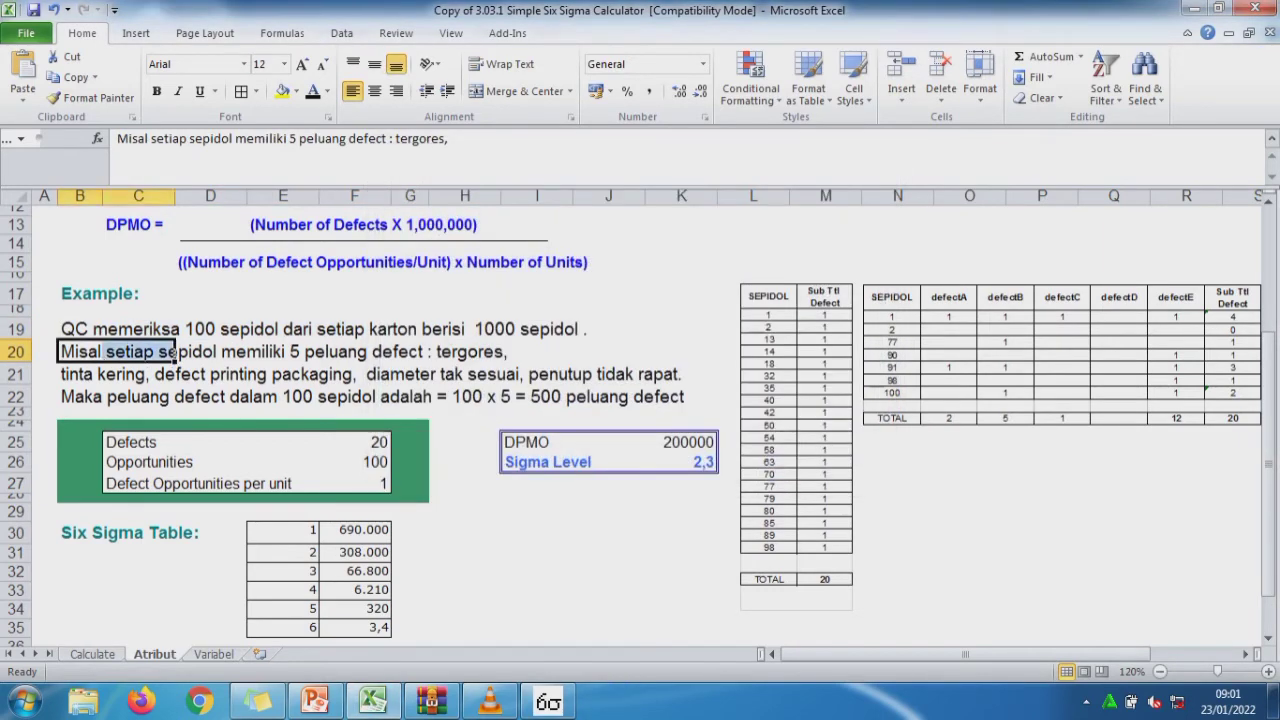
key(shift+Right)
key(shift+Right)
key(shift+Right)
key(shift+Right)
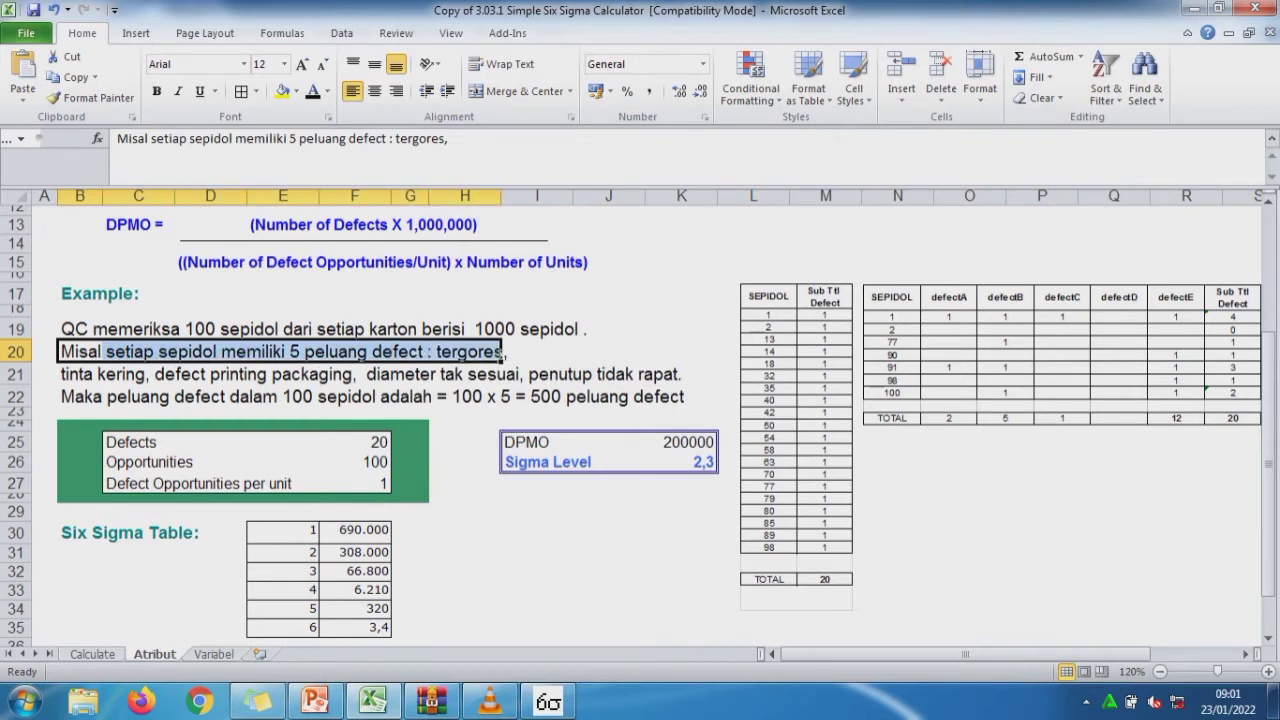
Highlight row 21's defect types, the SEPIDOL defect table, and the row 22 conclusion sentence.
key(Down)
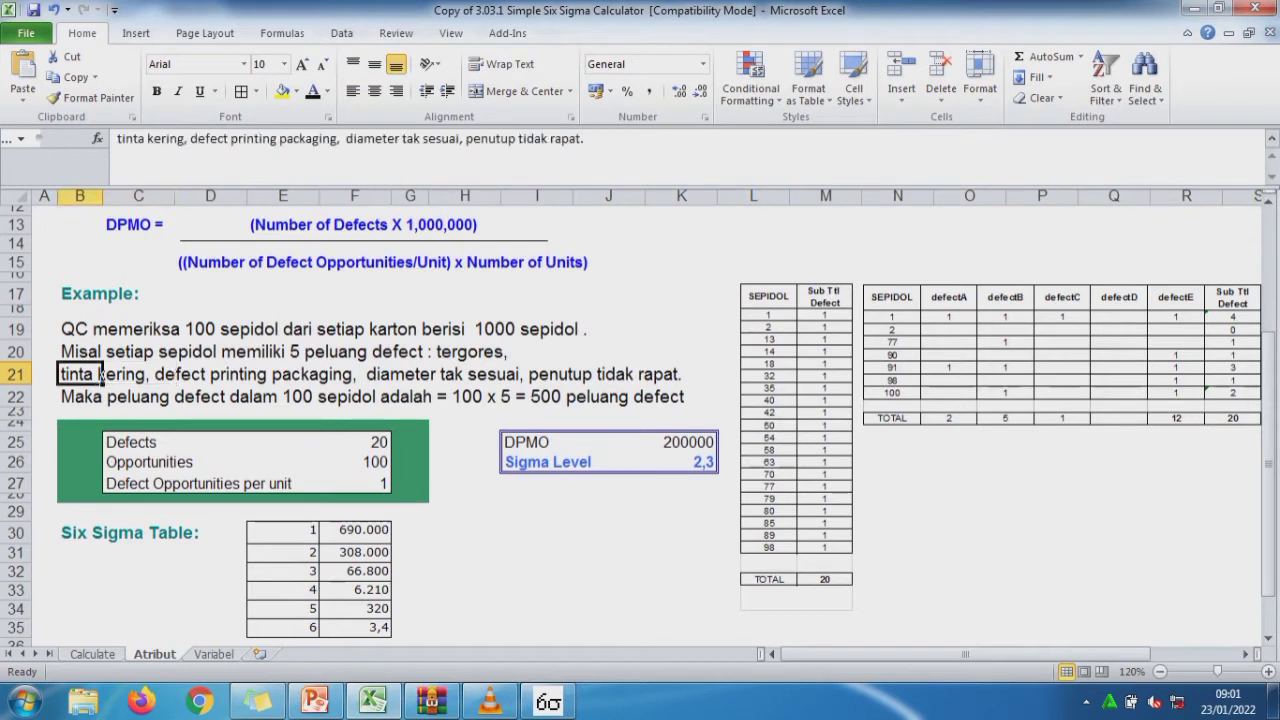
drag(98, 374, 391, 376)
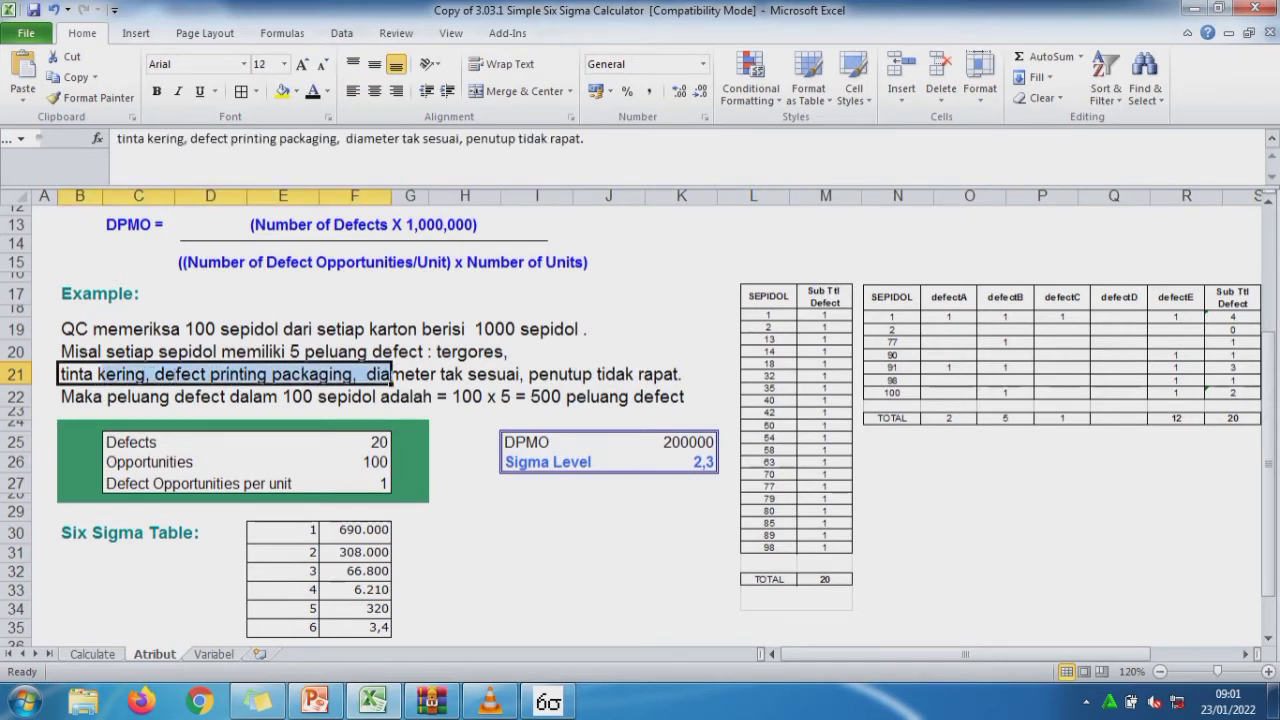
drag(391, 376, 716, 376)
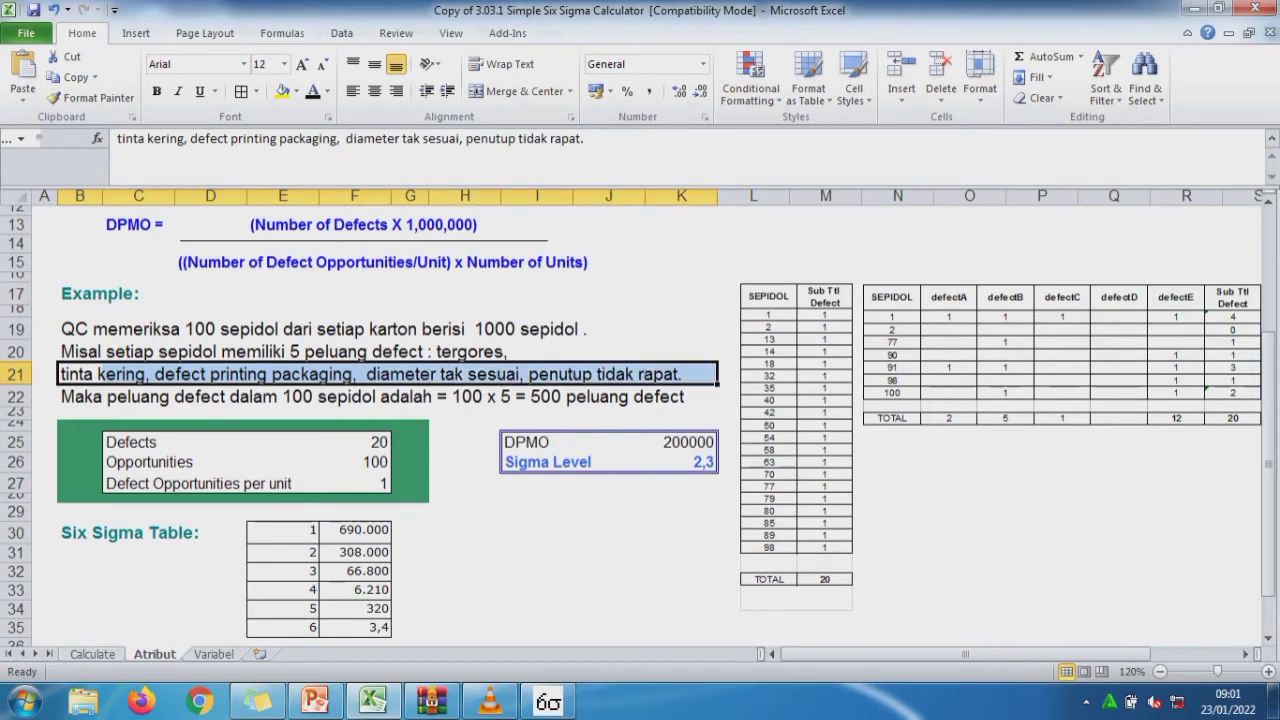
click(1062, 355)
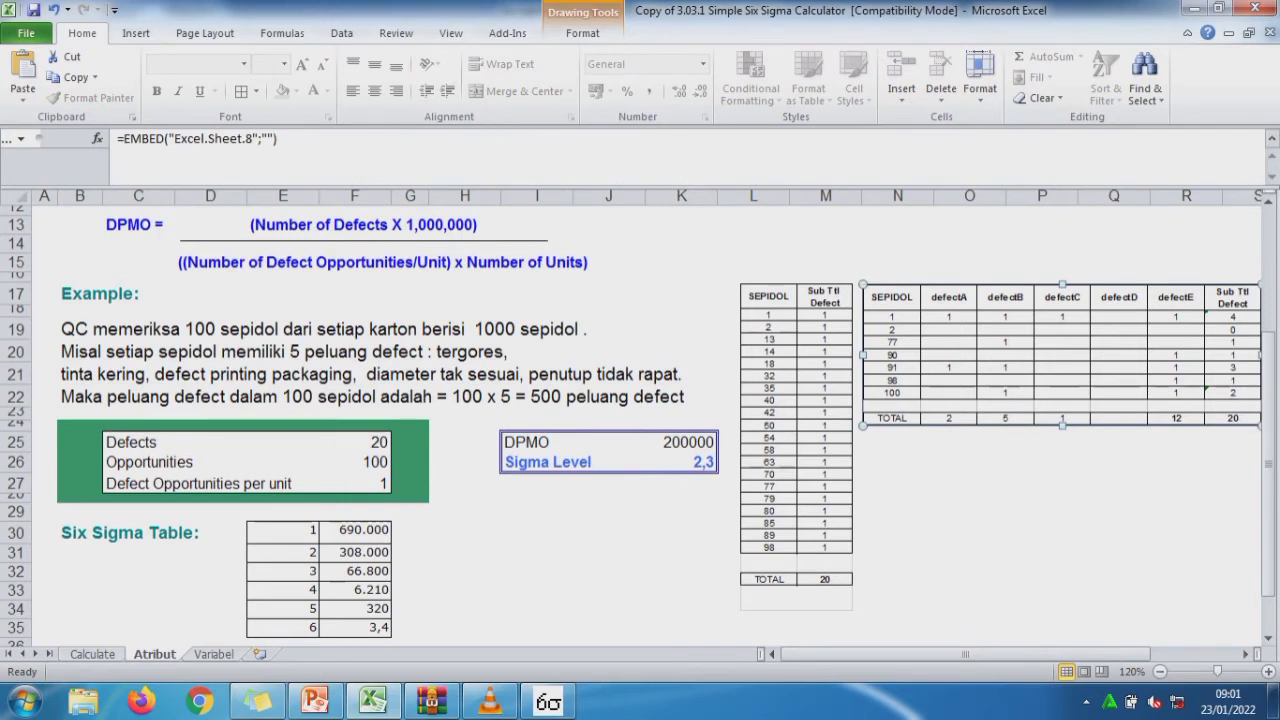
click(140, 397)
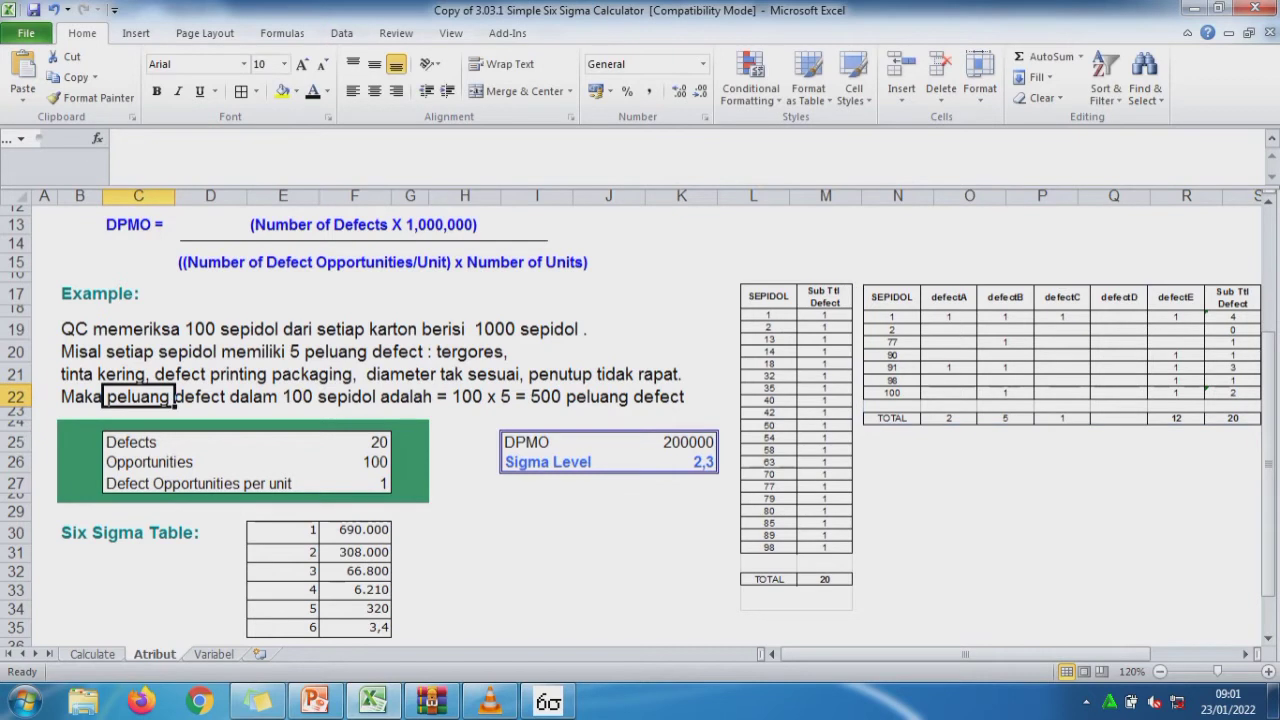
drag(80, 397, 712, 400)
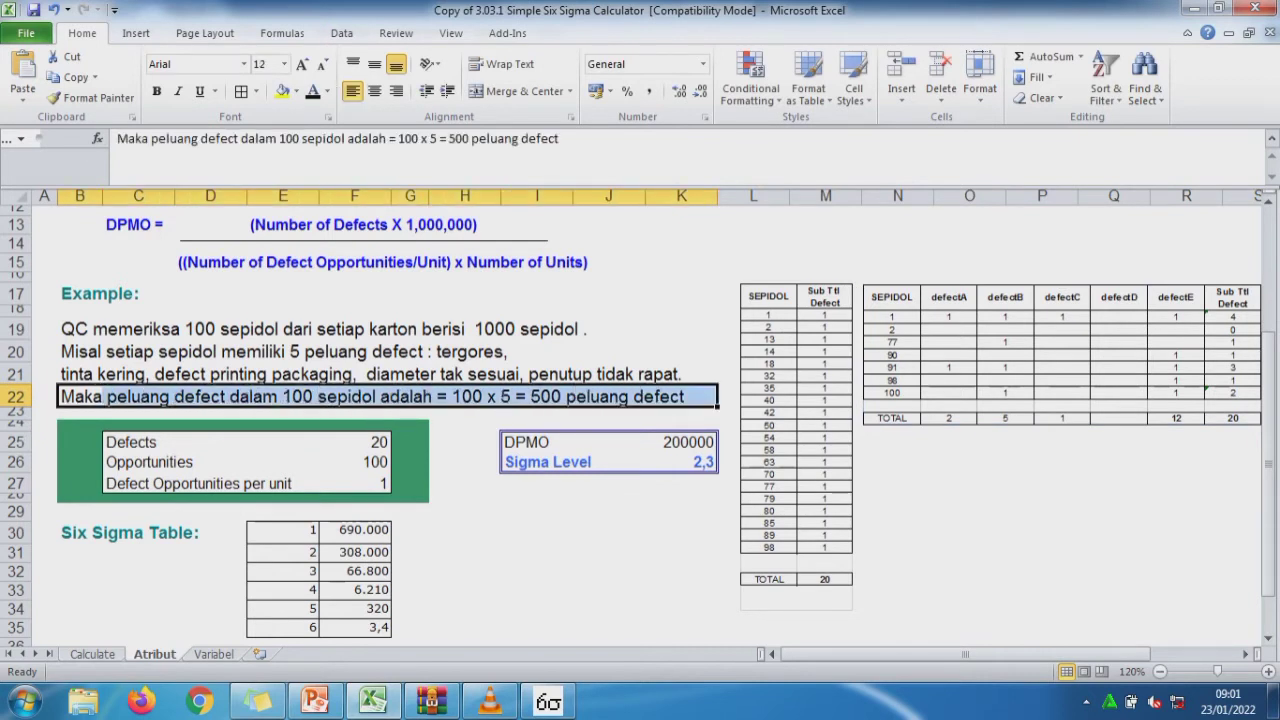
click(465, 397)
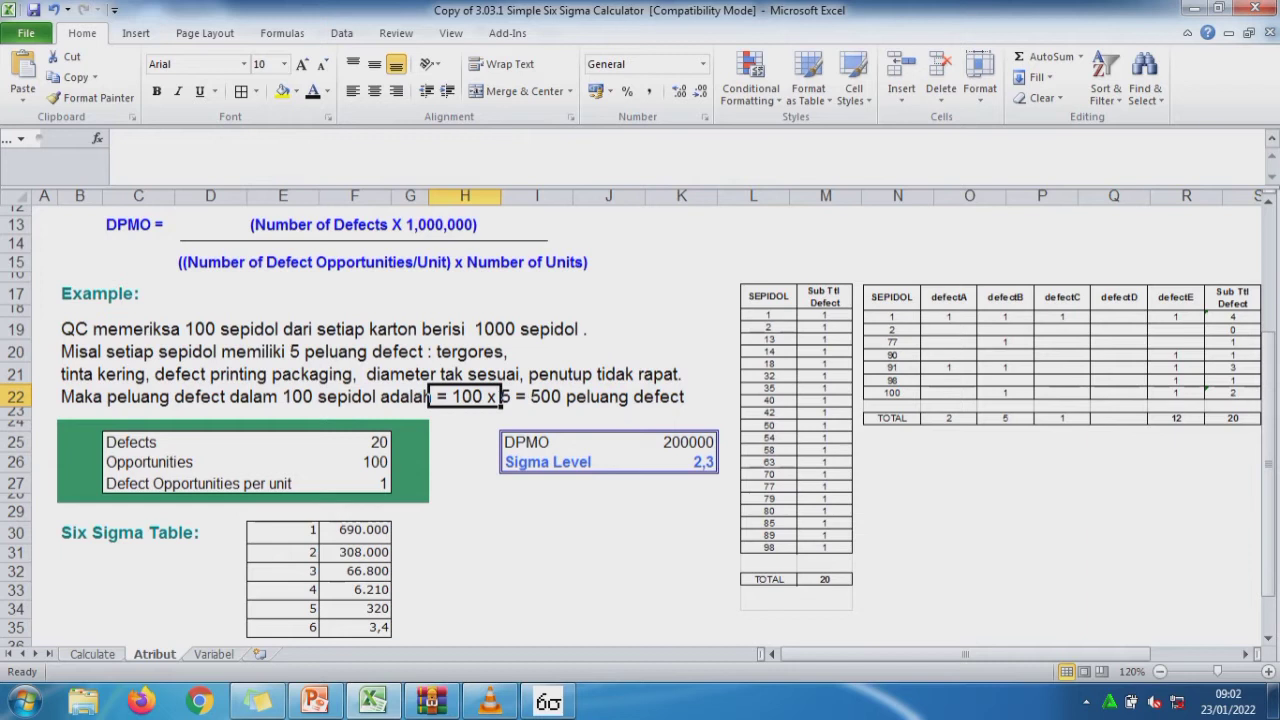
Enter 5 in F27 (opportunities per unit), then check DPMO 40000 and Sigma Level 3,3 in K25:K26.
click(354, 442)
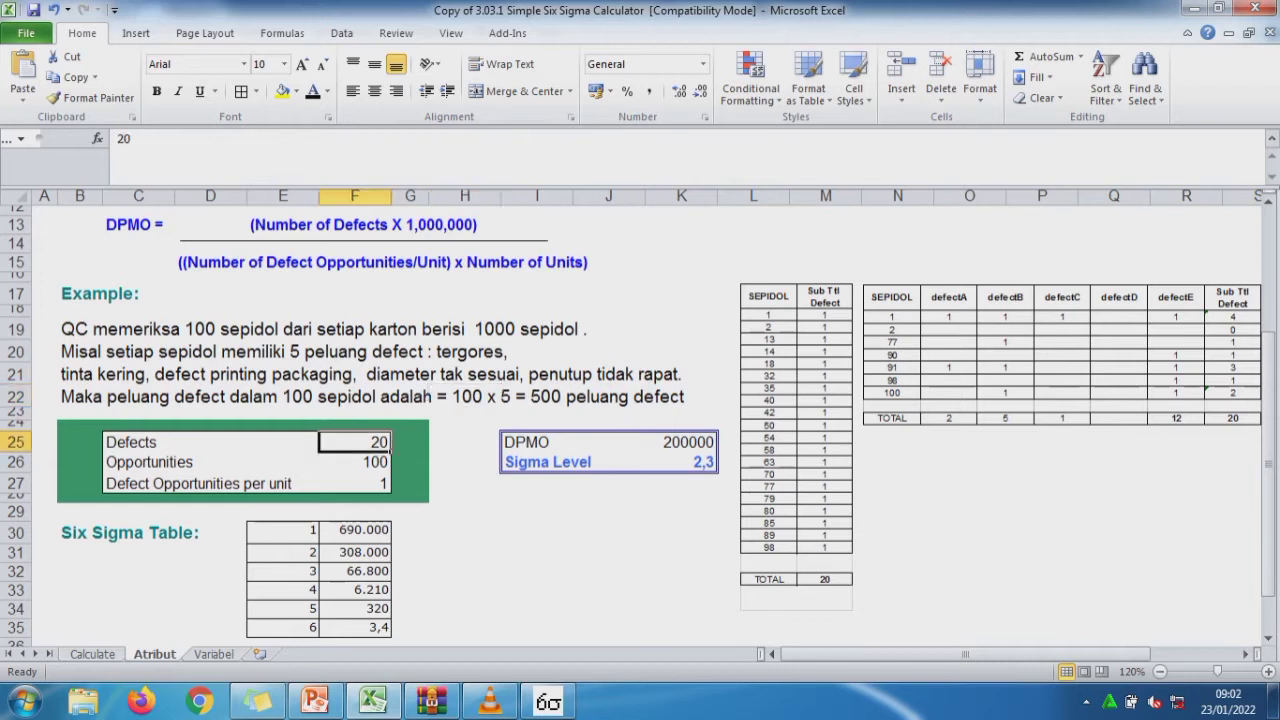
click(1062, 355)
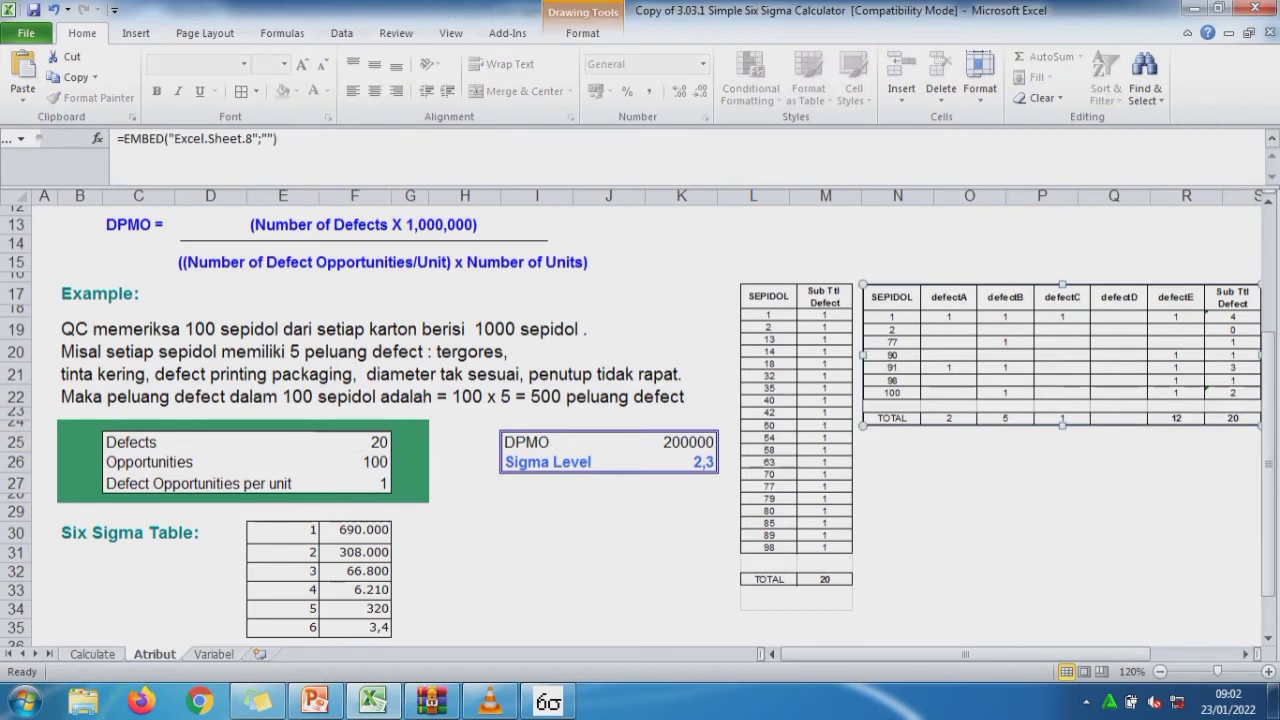
click(354, 462)
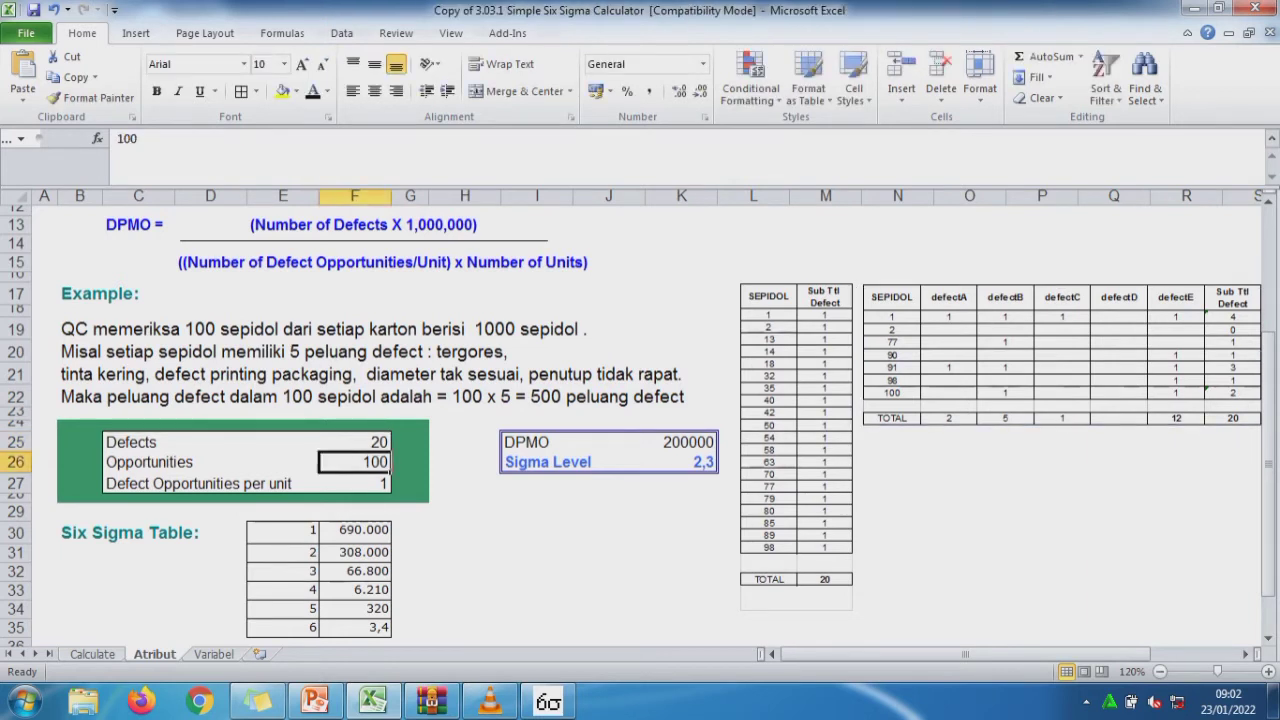
click(354, 483)
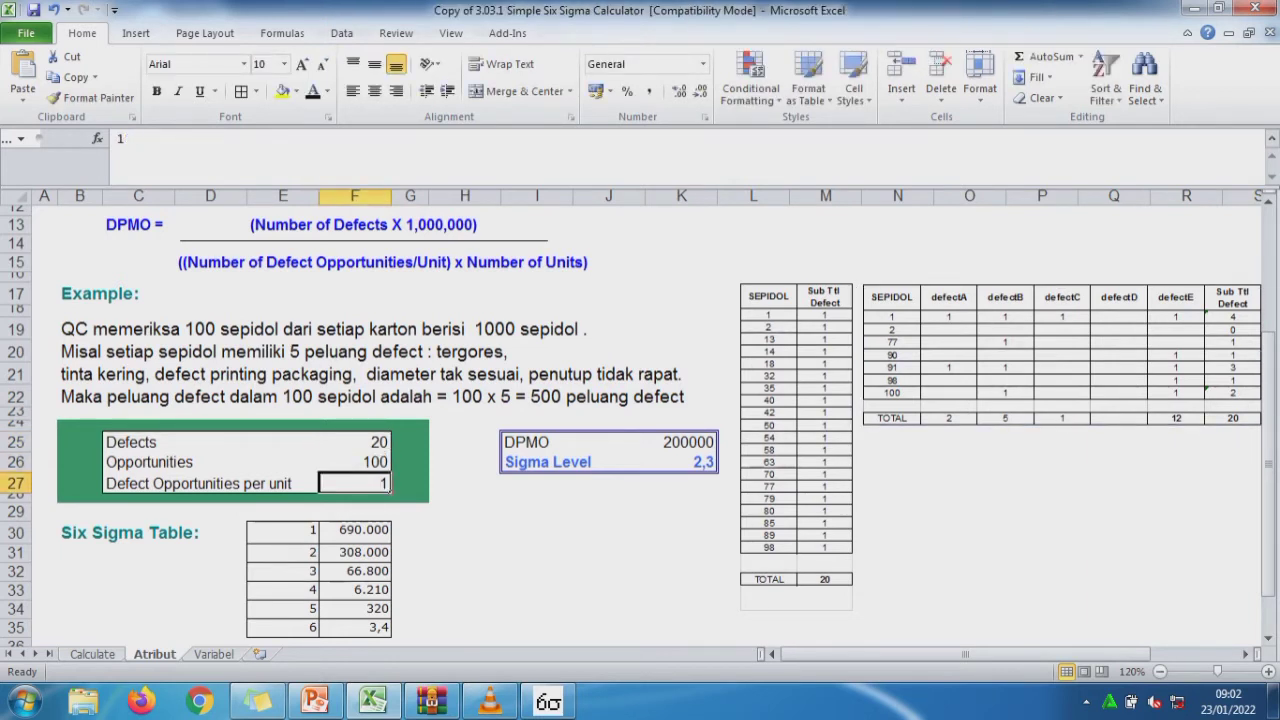
text(5)
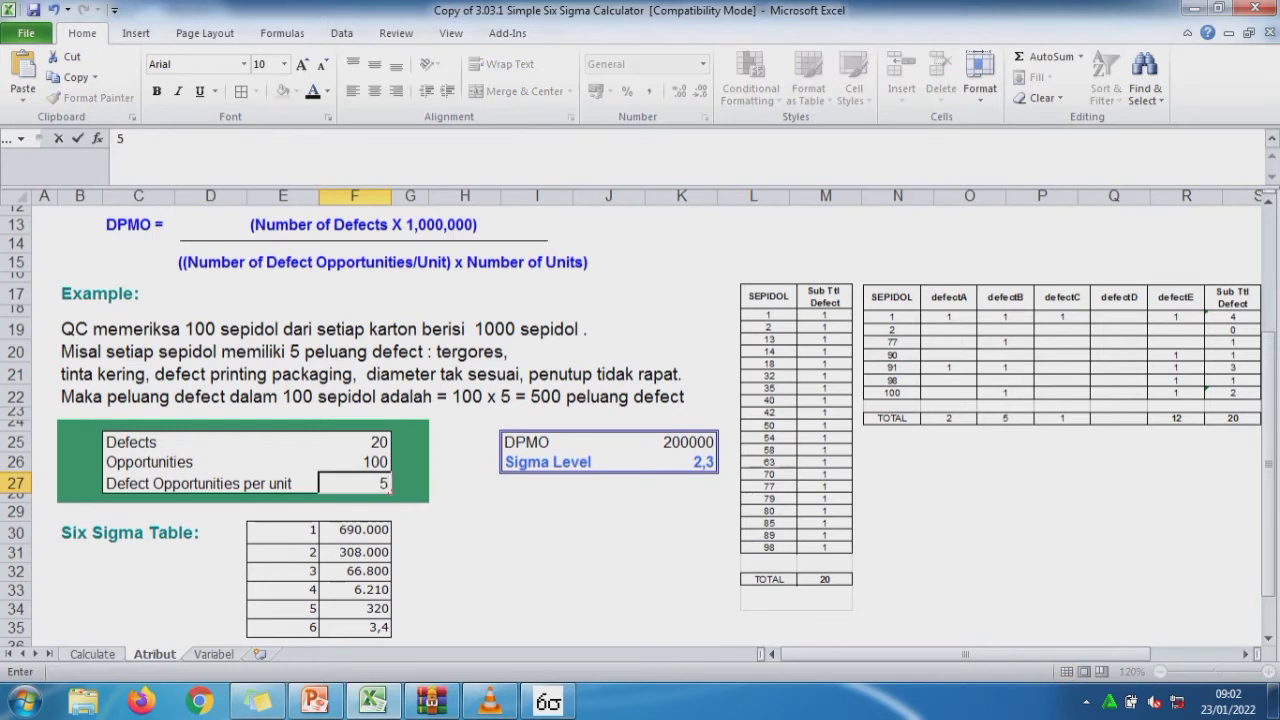
key(Return)
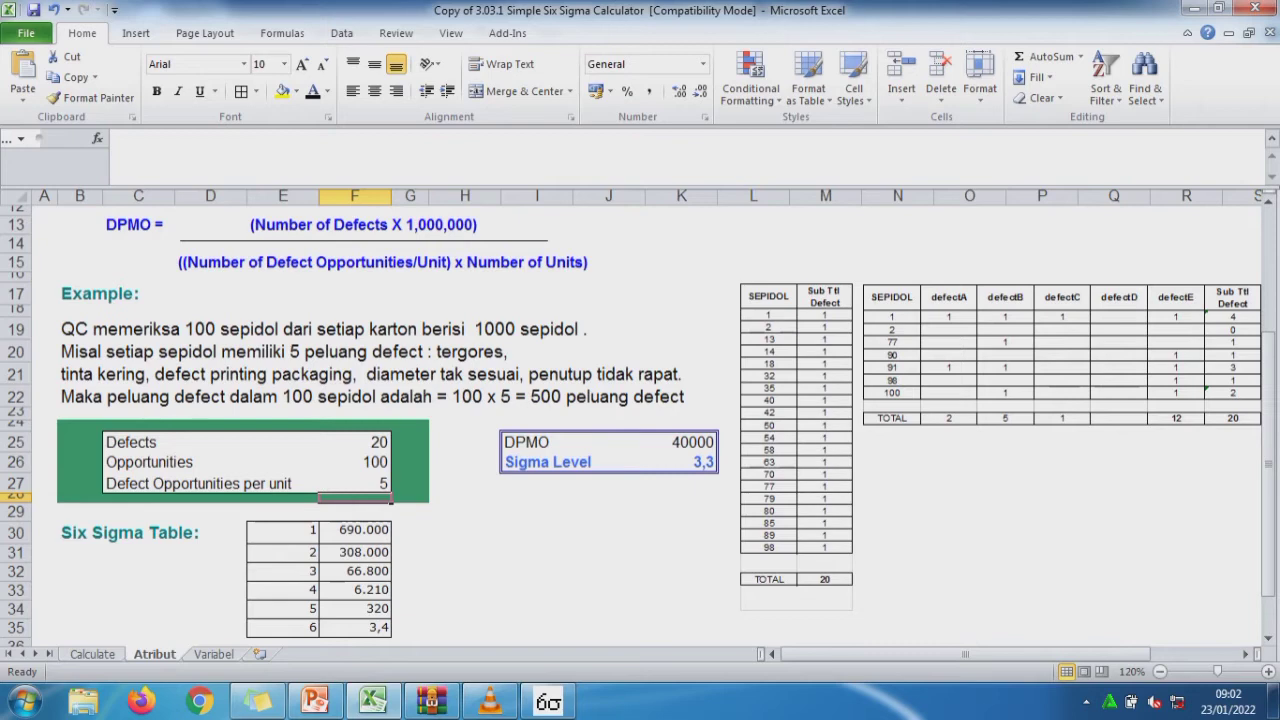
click(681, 442)
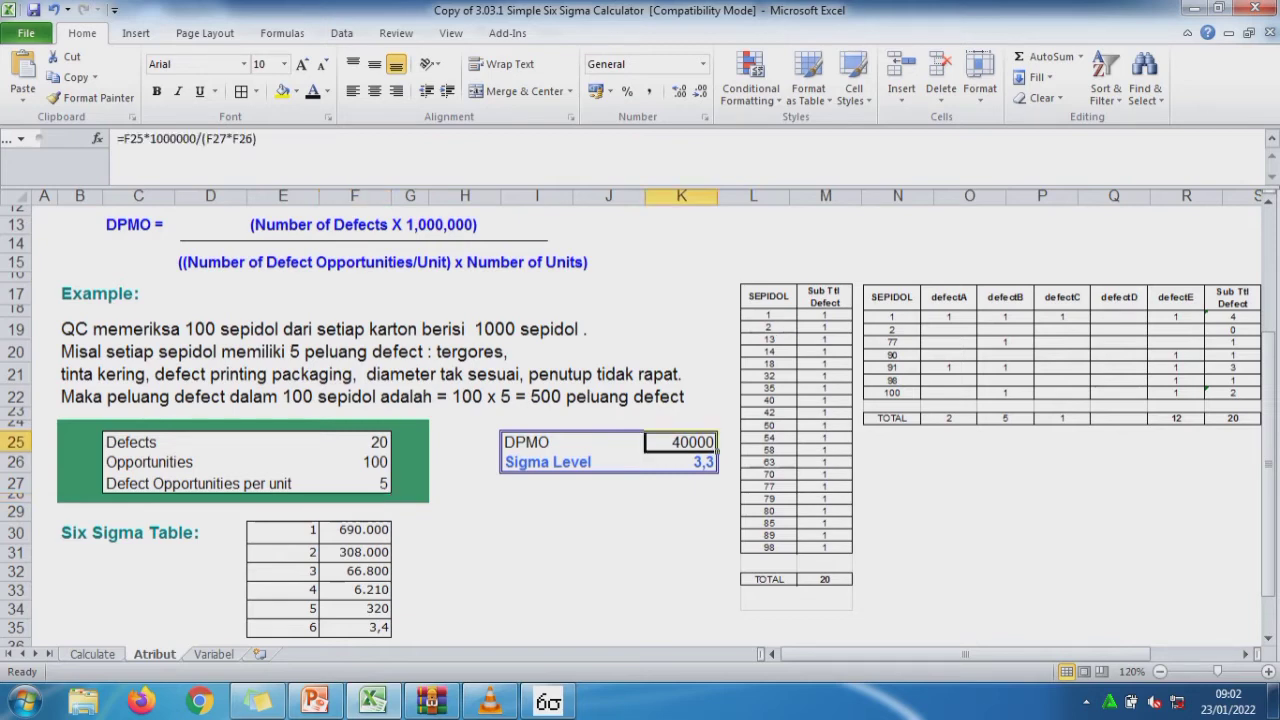
click(681, 462)
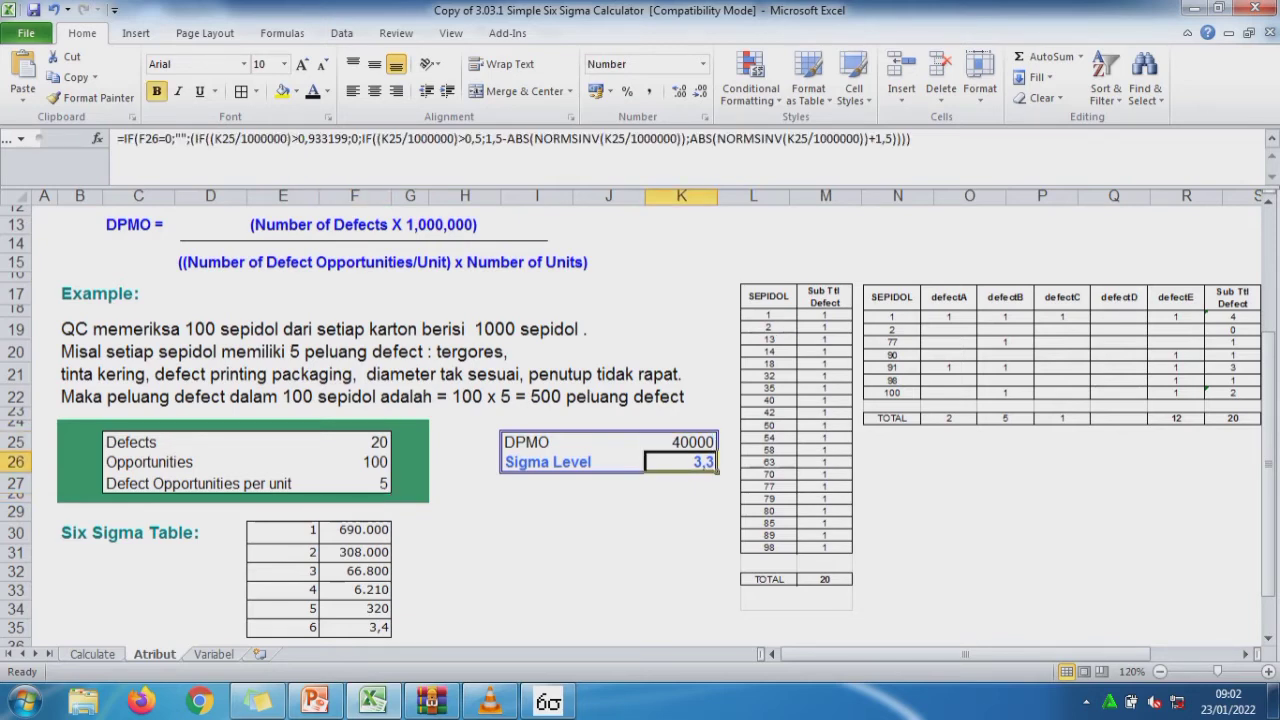
drag(283, 589, 354, 570)
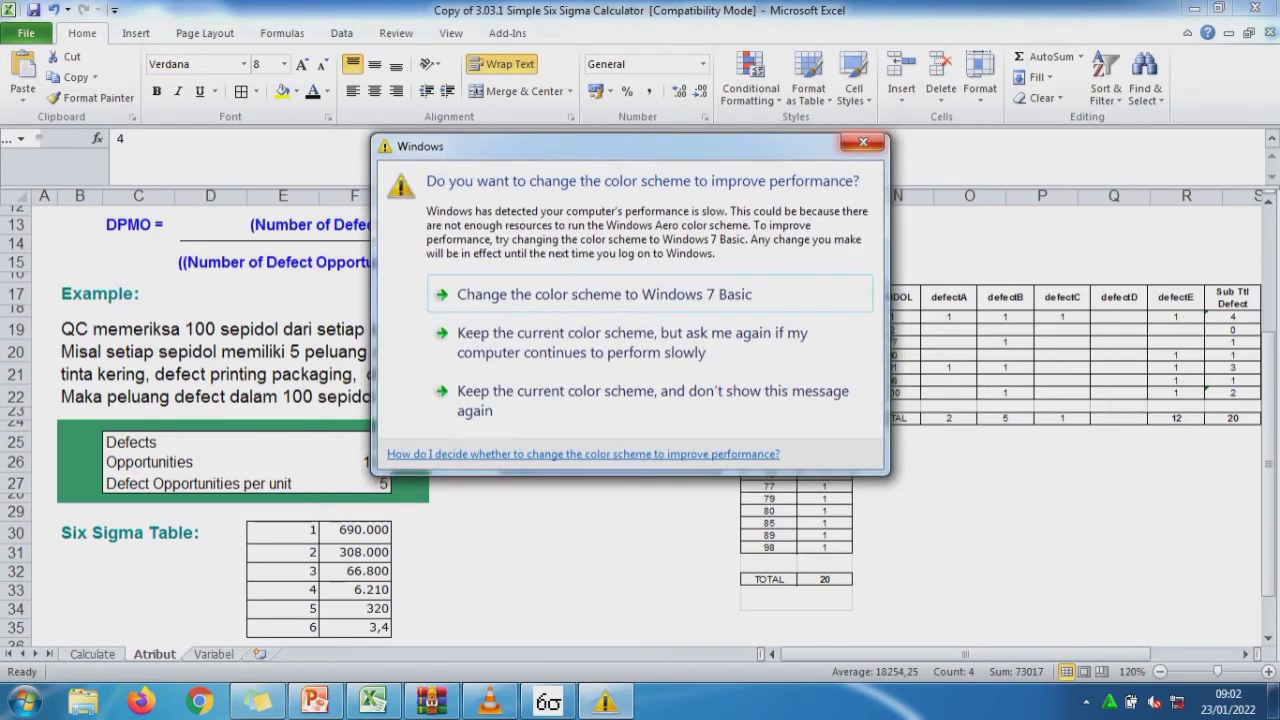
key(Escape)
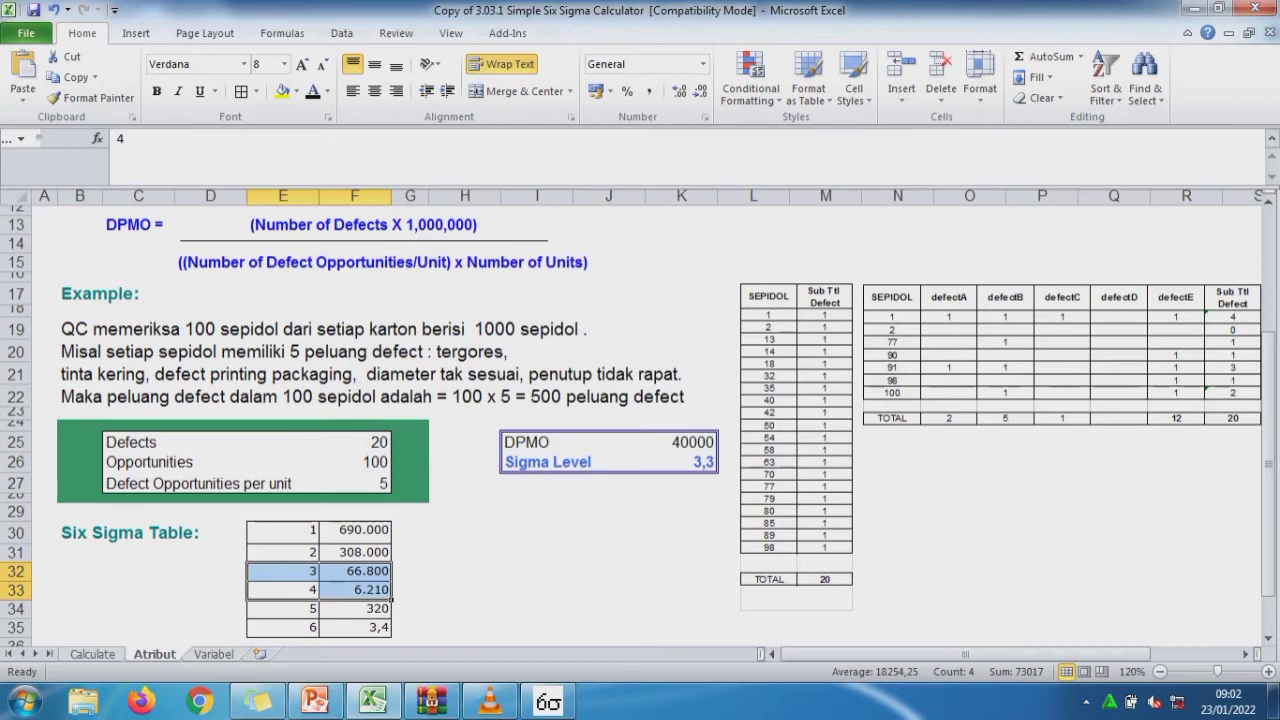
drag(283, 571, 354, 589)
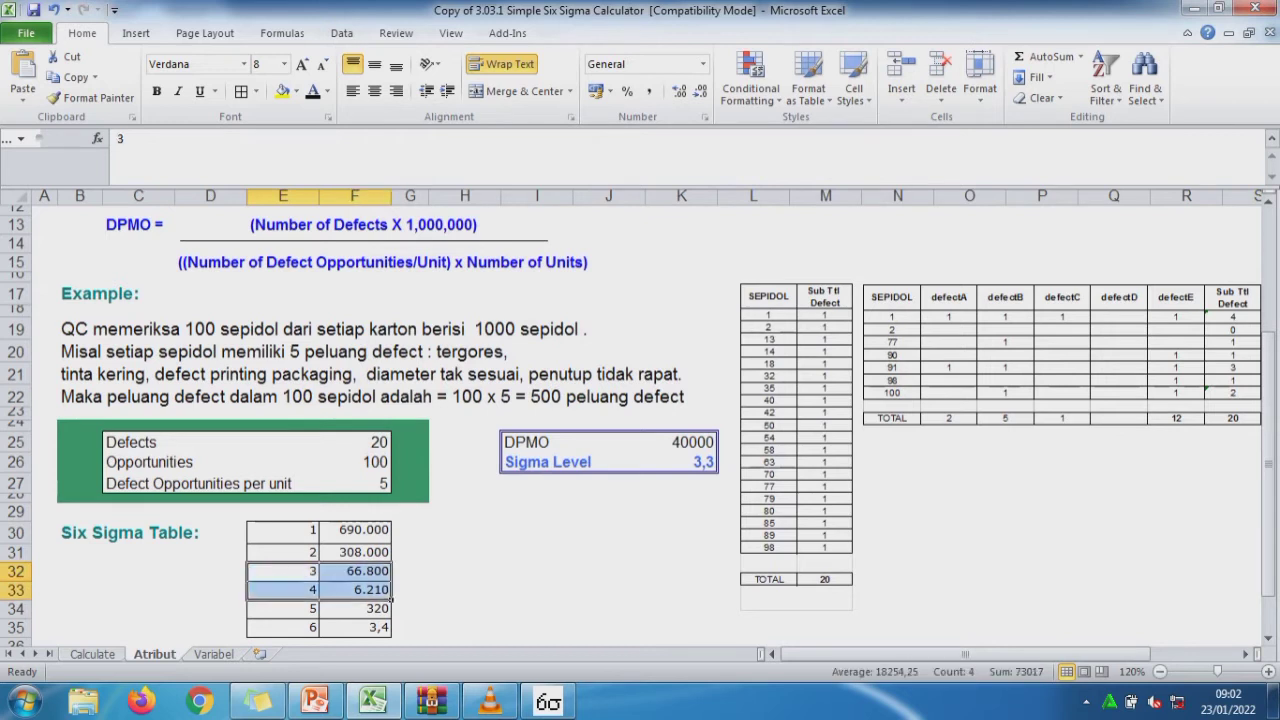
click(680, 462)
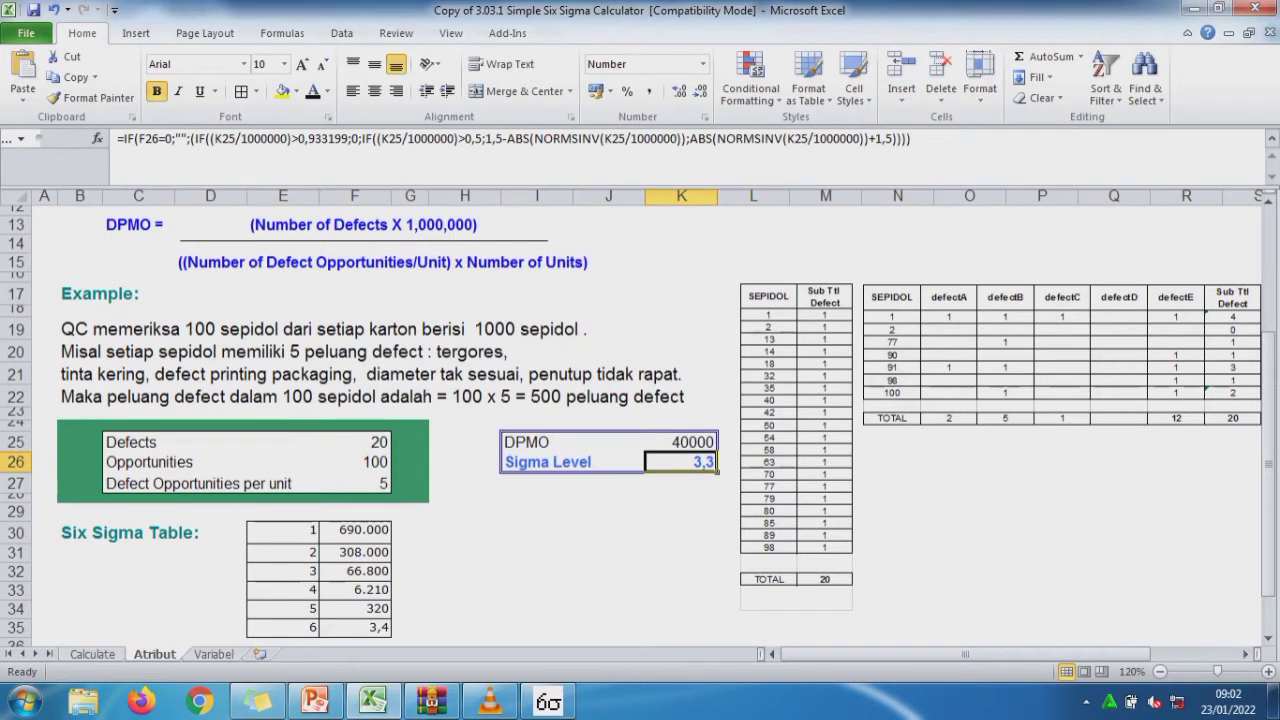
drag(80, 352, 498, 352)
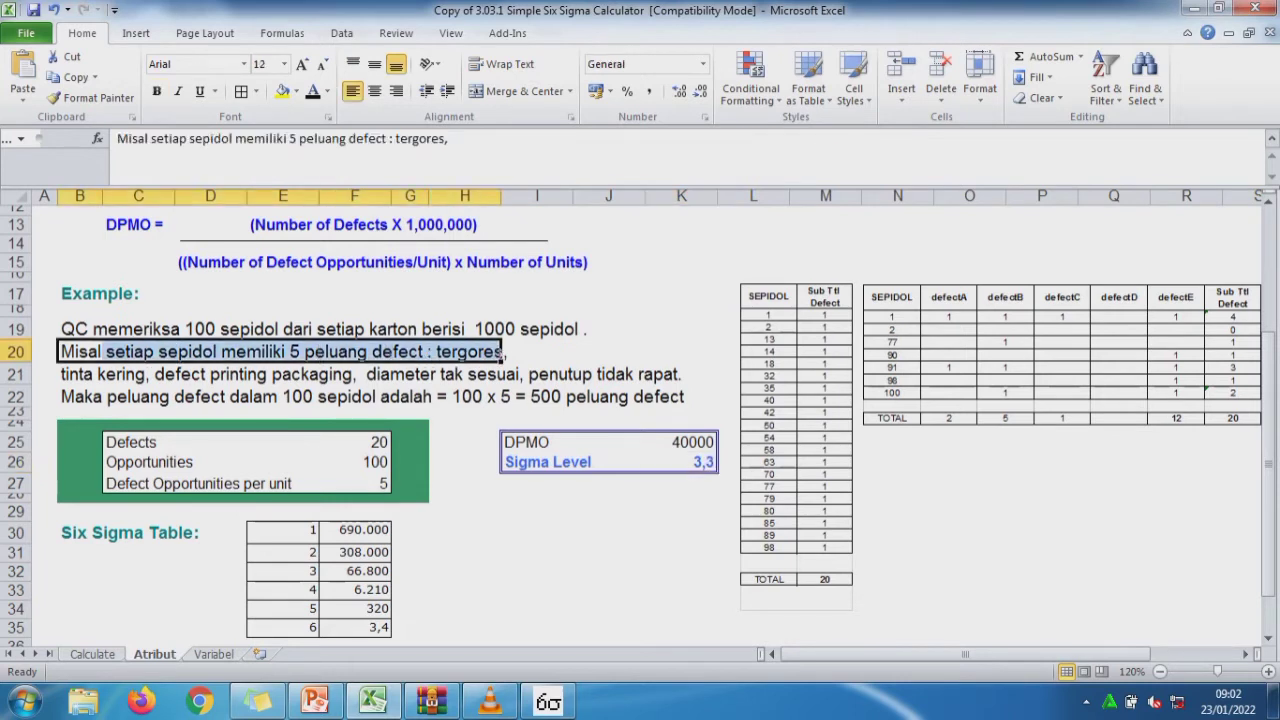
double_click(502, 352)
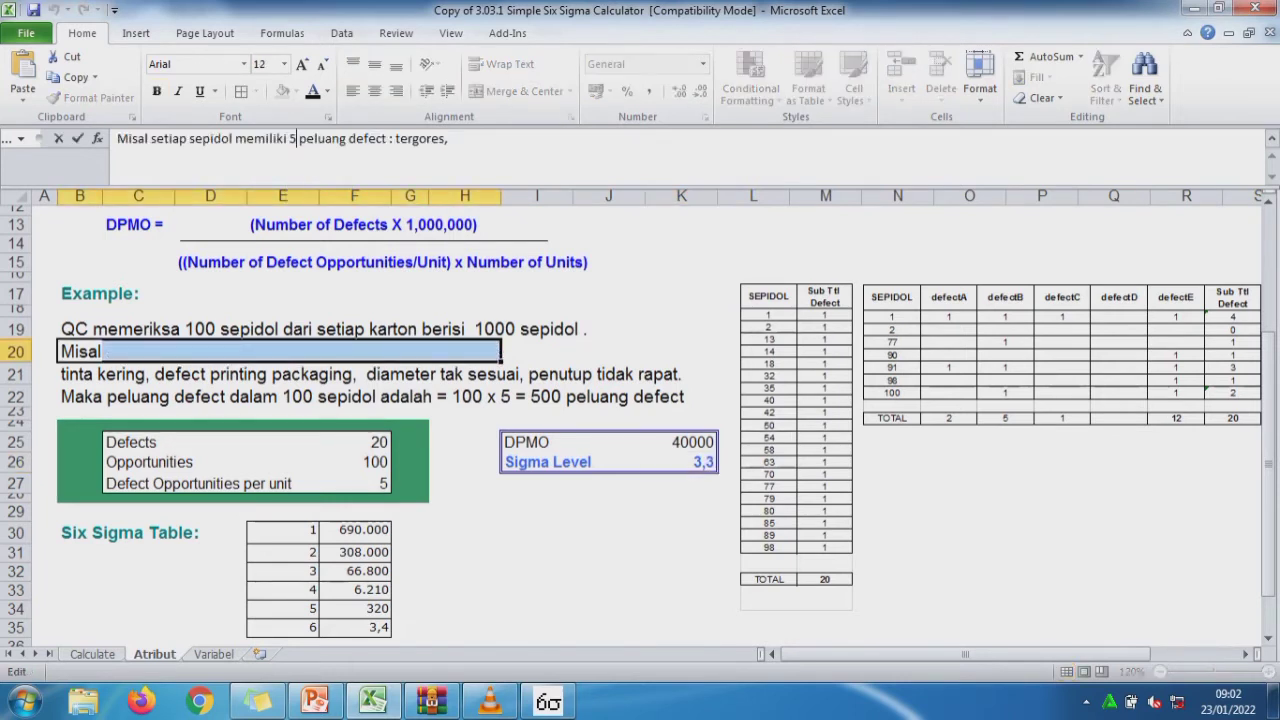
text(1)
key(Return)
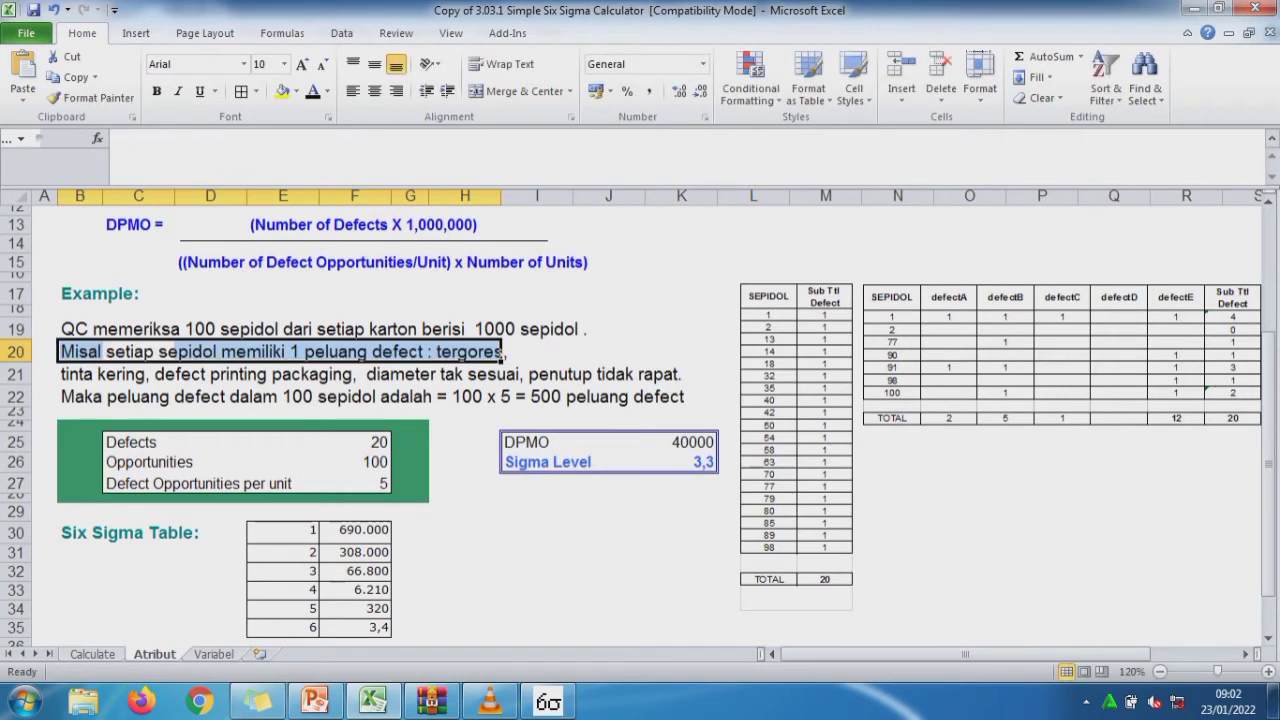
click(138, 374)
drag(80, 374, 712, 374)
key(Delete)
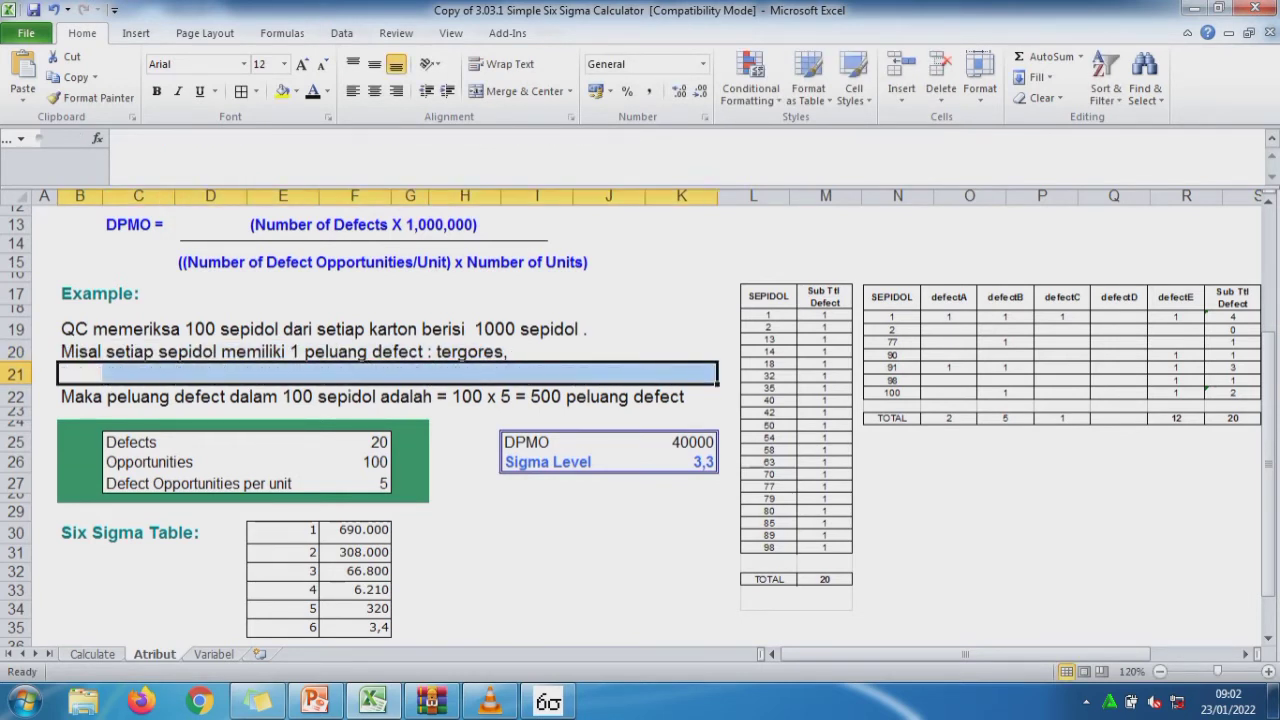
click(796, 447)
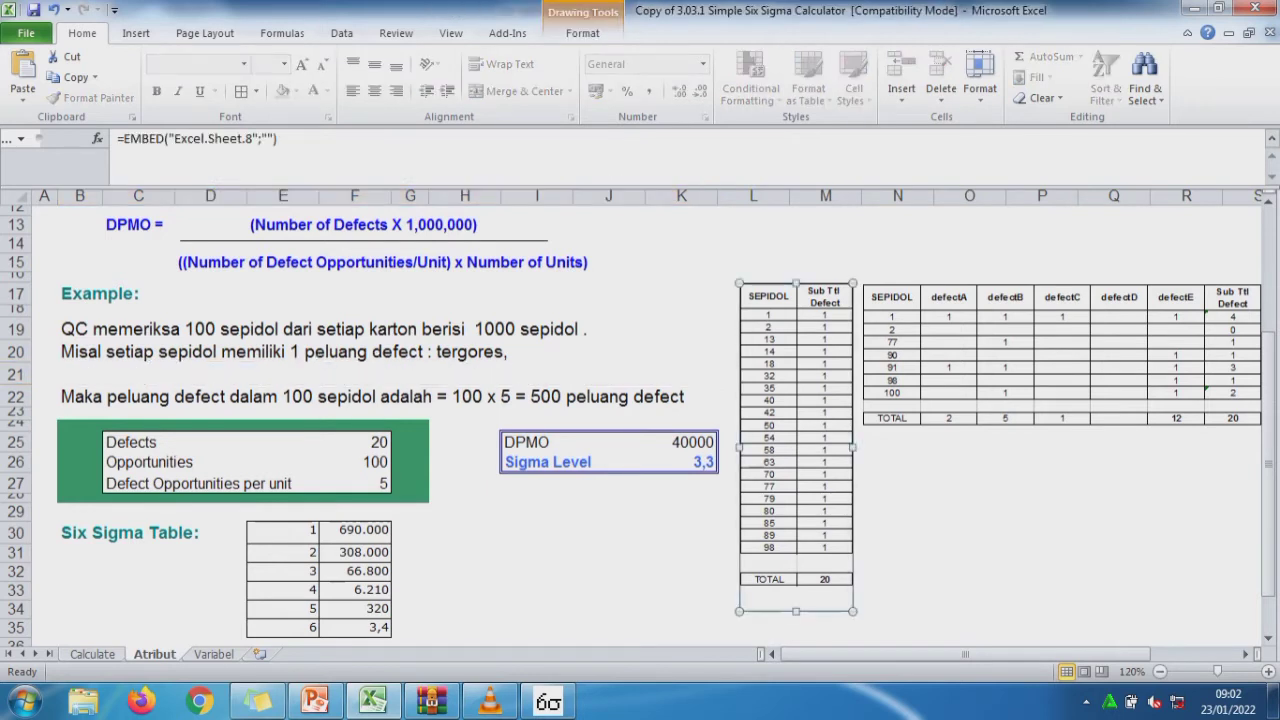
click(354, 442)
click(354, 462)
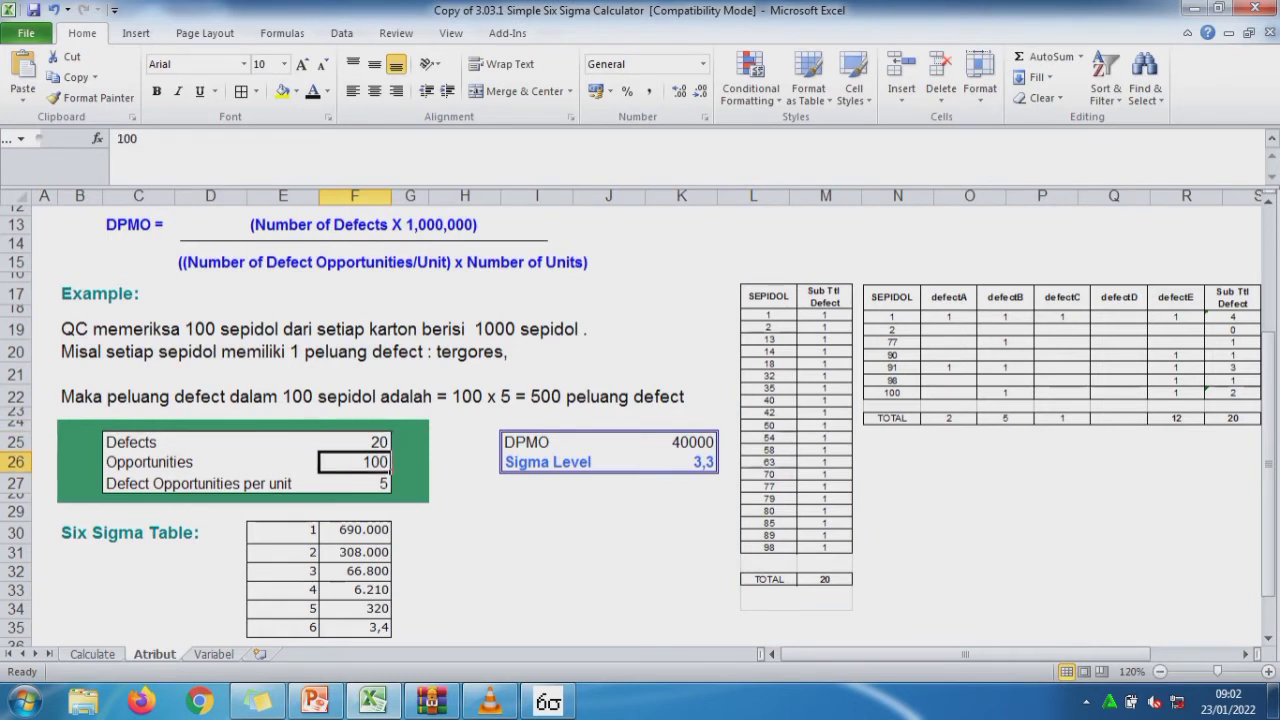
click(354, 483)
text(1)
key(Tab)
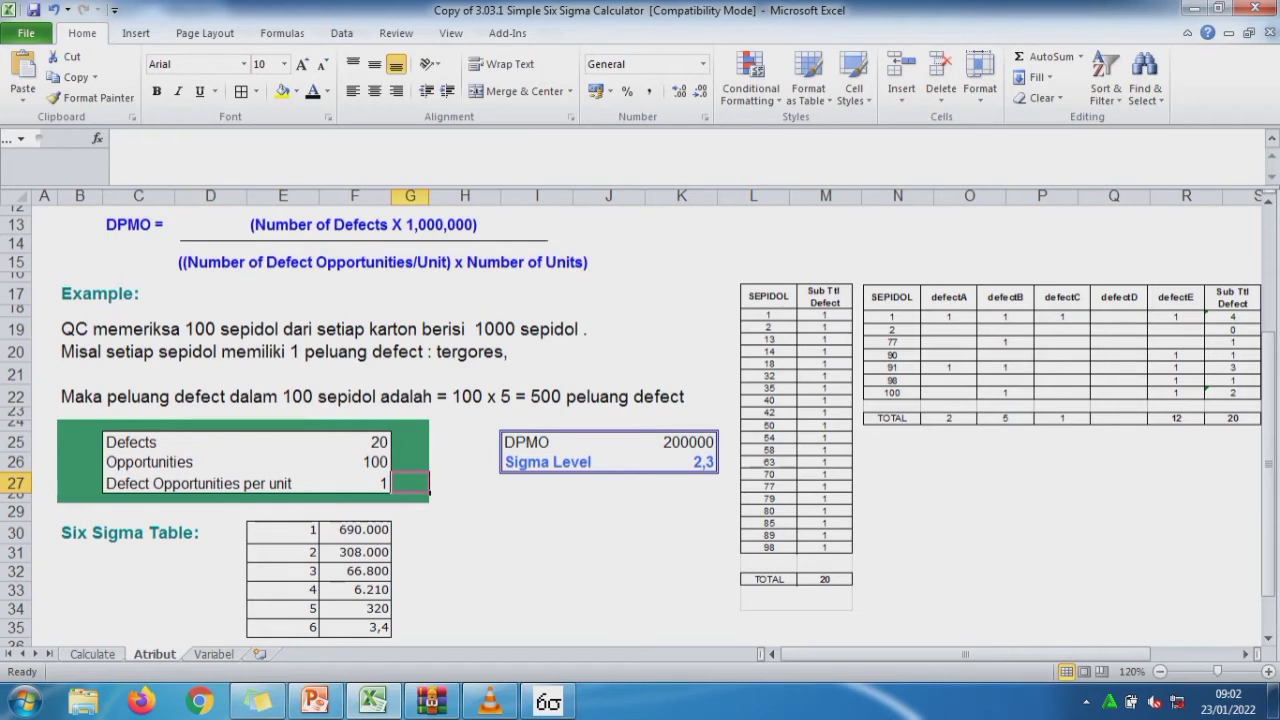
click(712, 445)
click(710, 462)
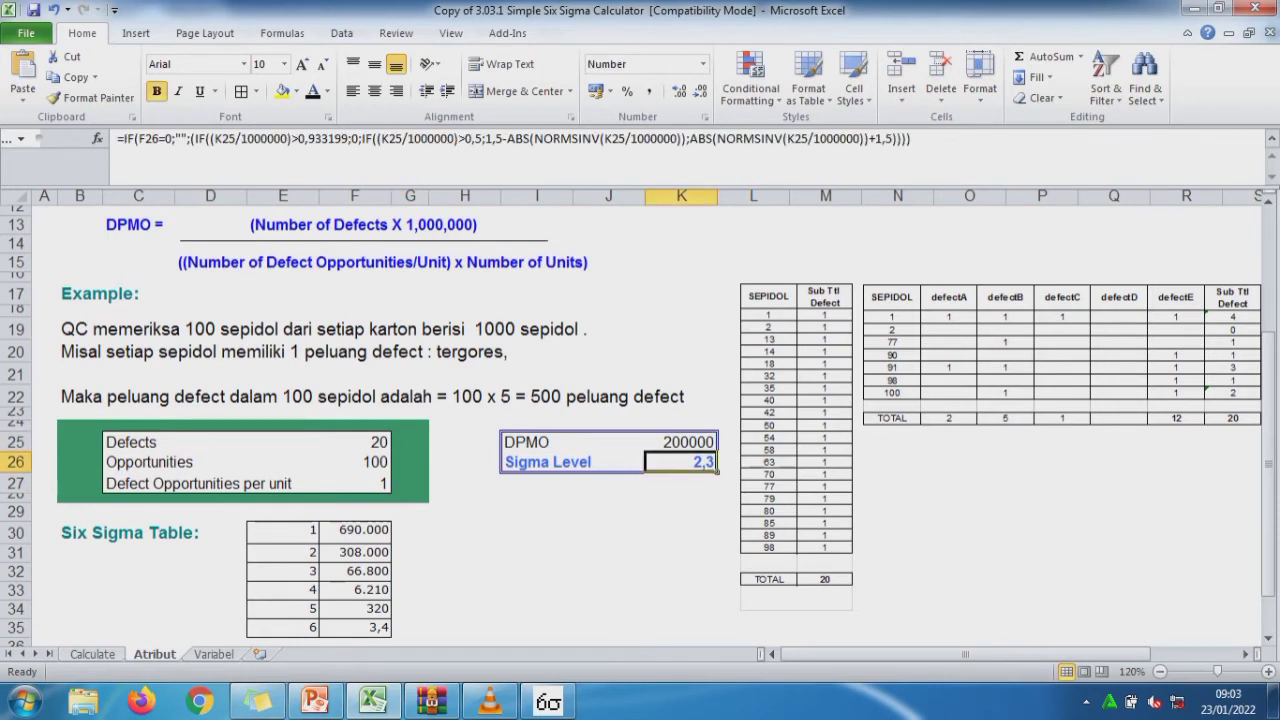
click(355, 552)
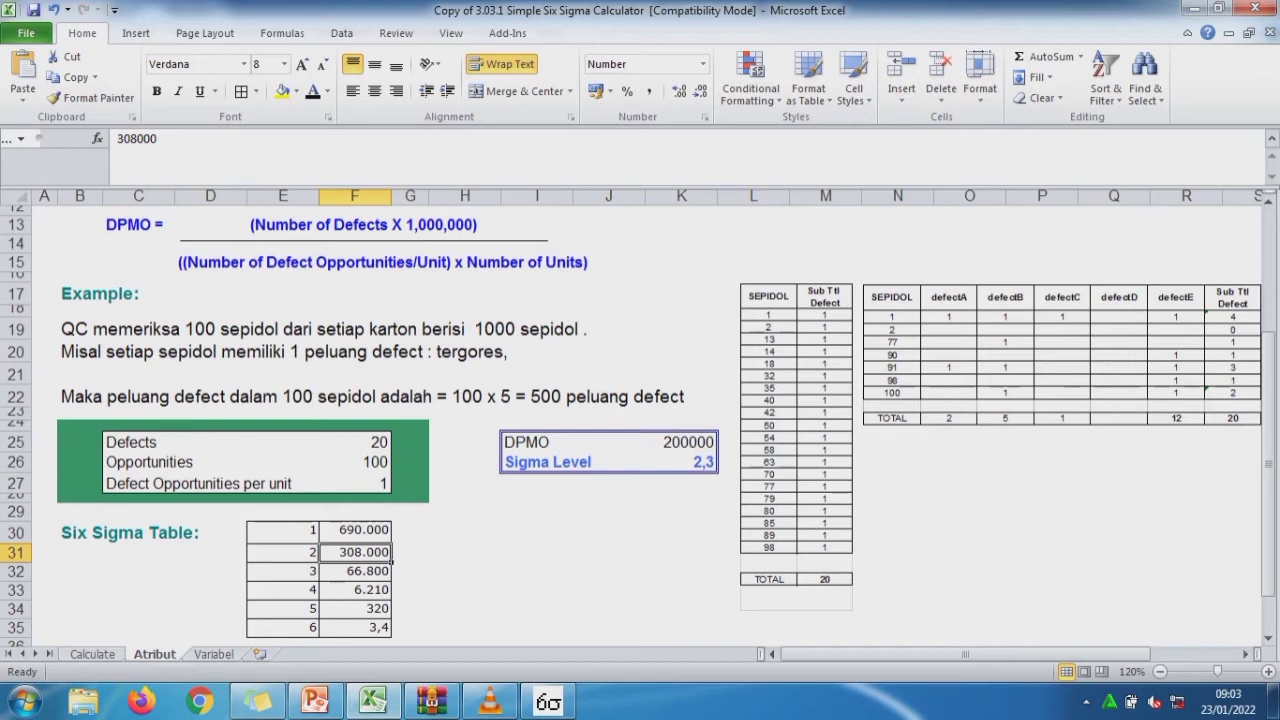
key(ctrl+z)
key(ctrl+z)
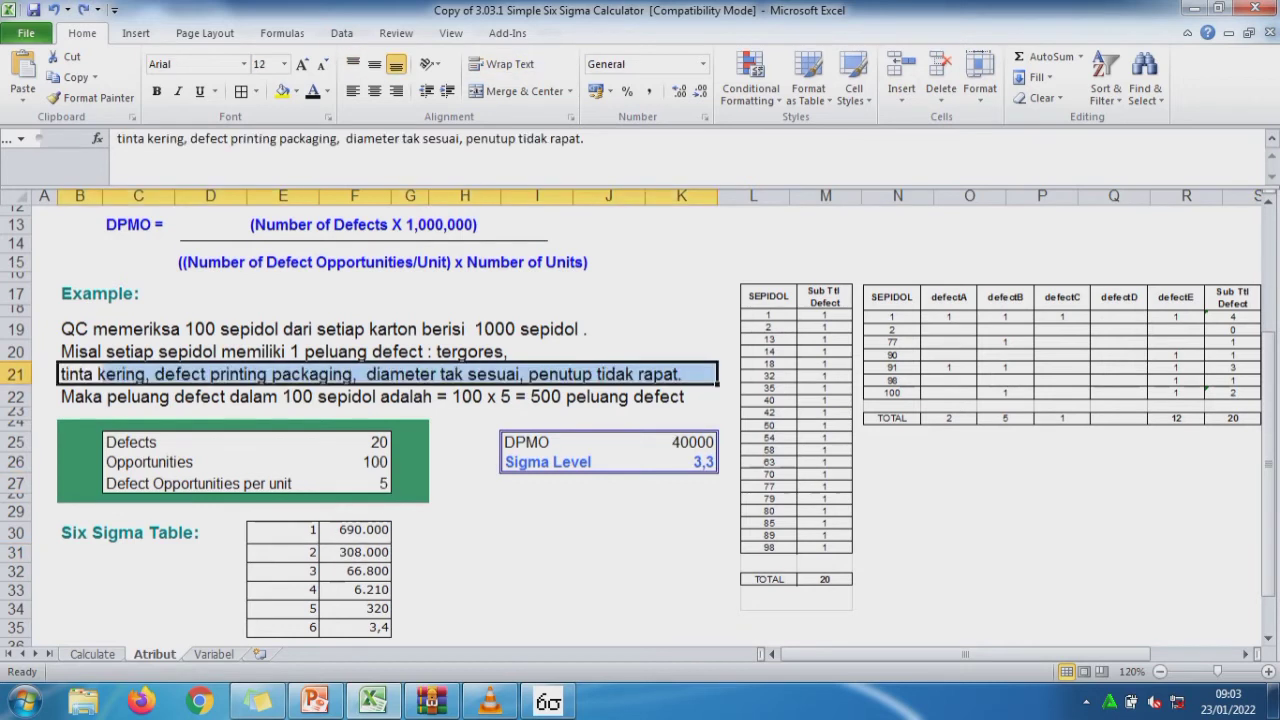
key(ctrl+z)
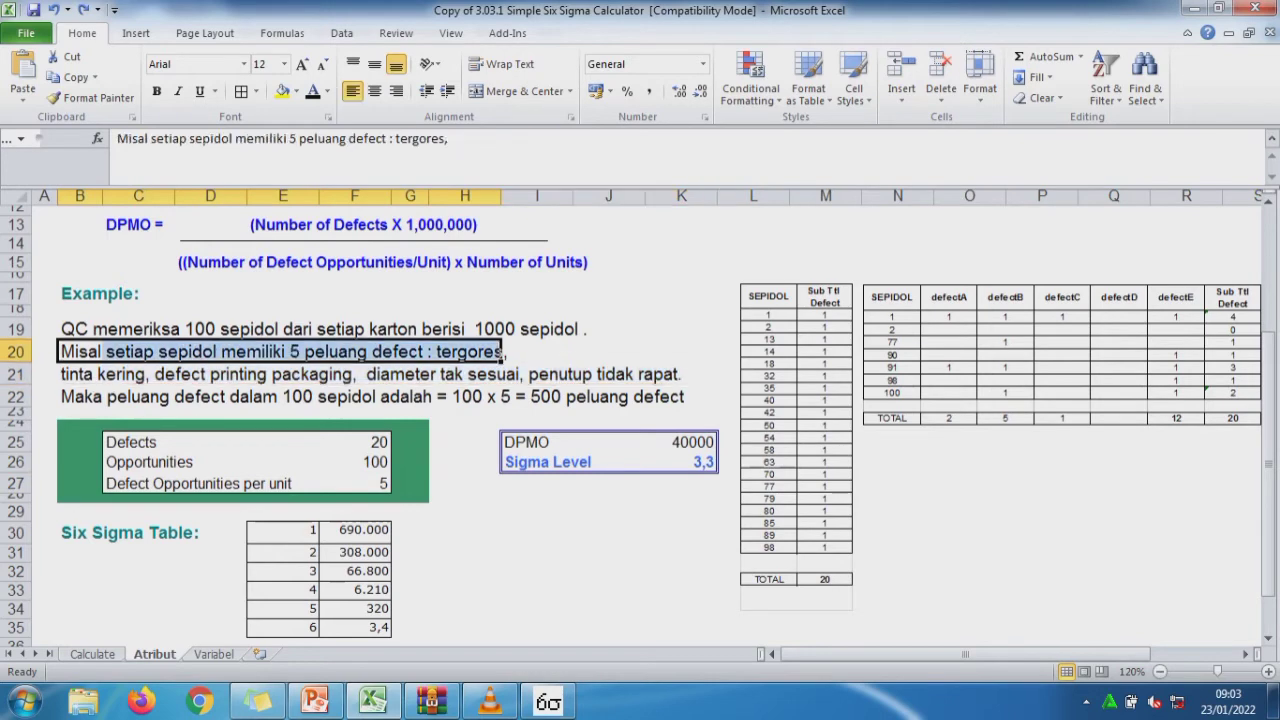
In the Sigma Calculator, compute sigma for 20 defects, 100 units and 5 opportunities per unit.
click(548, 702)
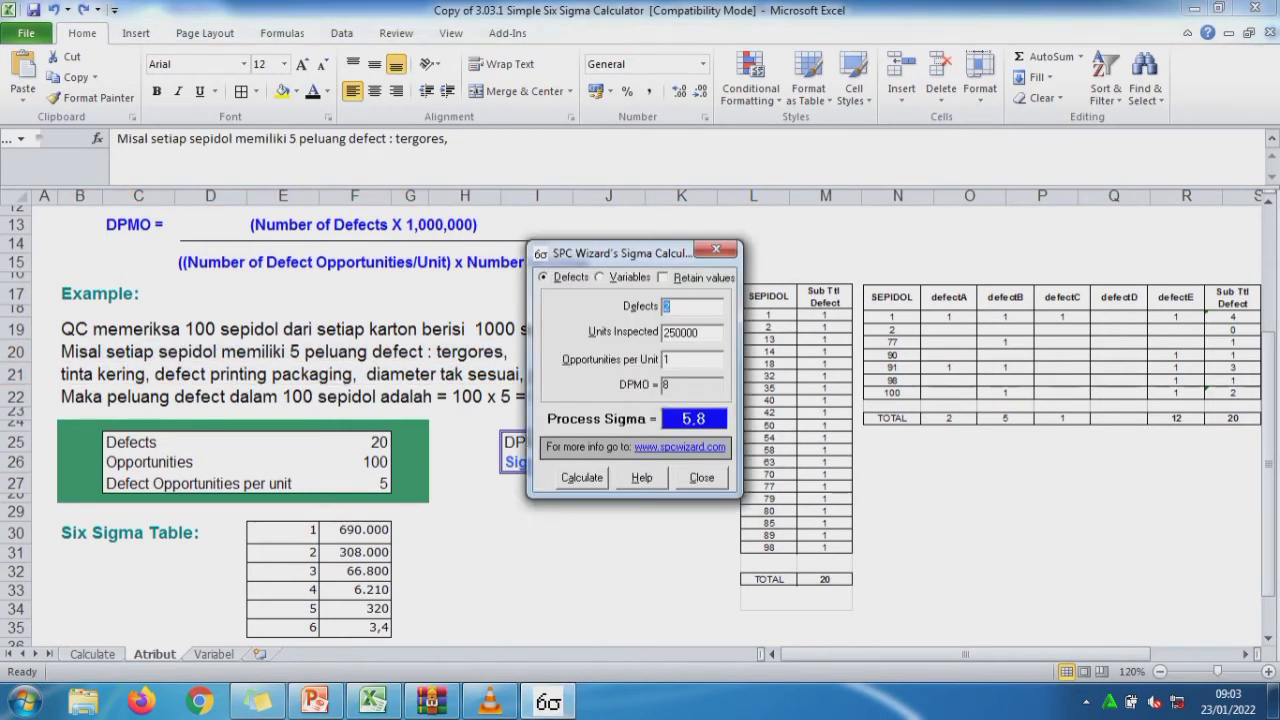
mouse_move(610, 253)
mouse_down()
mouse_move(834, 306)
mouse_move(823, 306)
mouse_up()
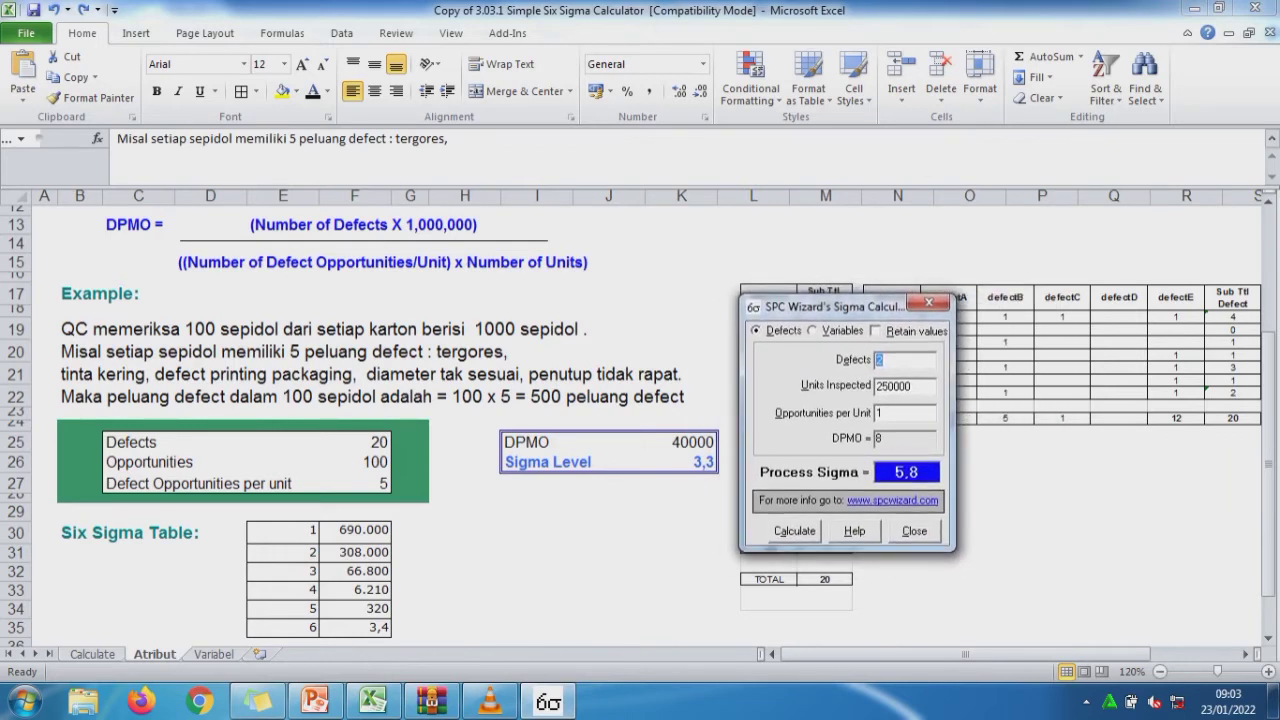
text(2)
text(0)
key(Tab)
text(100)
key(Tab)
text(5)
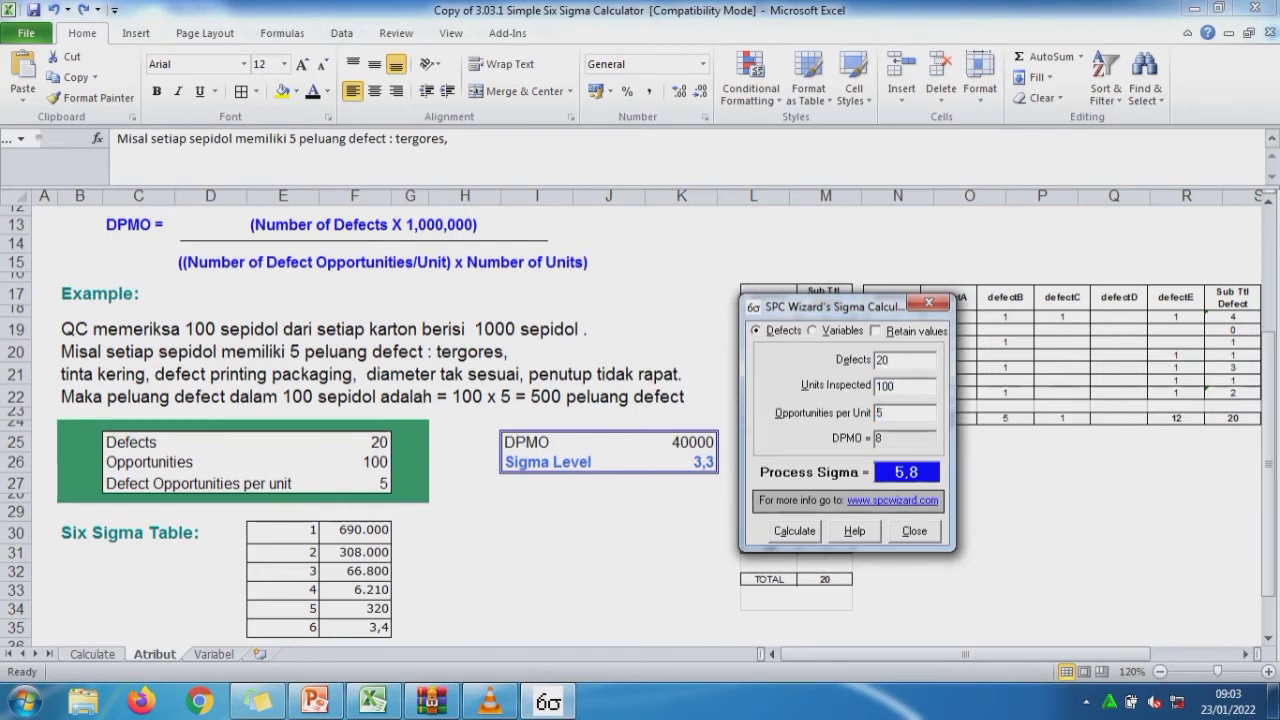
key(Return)
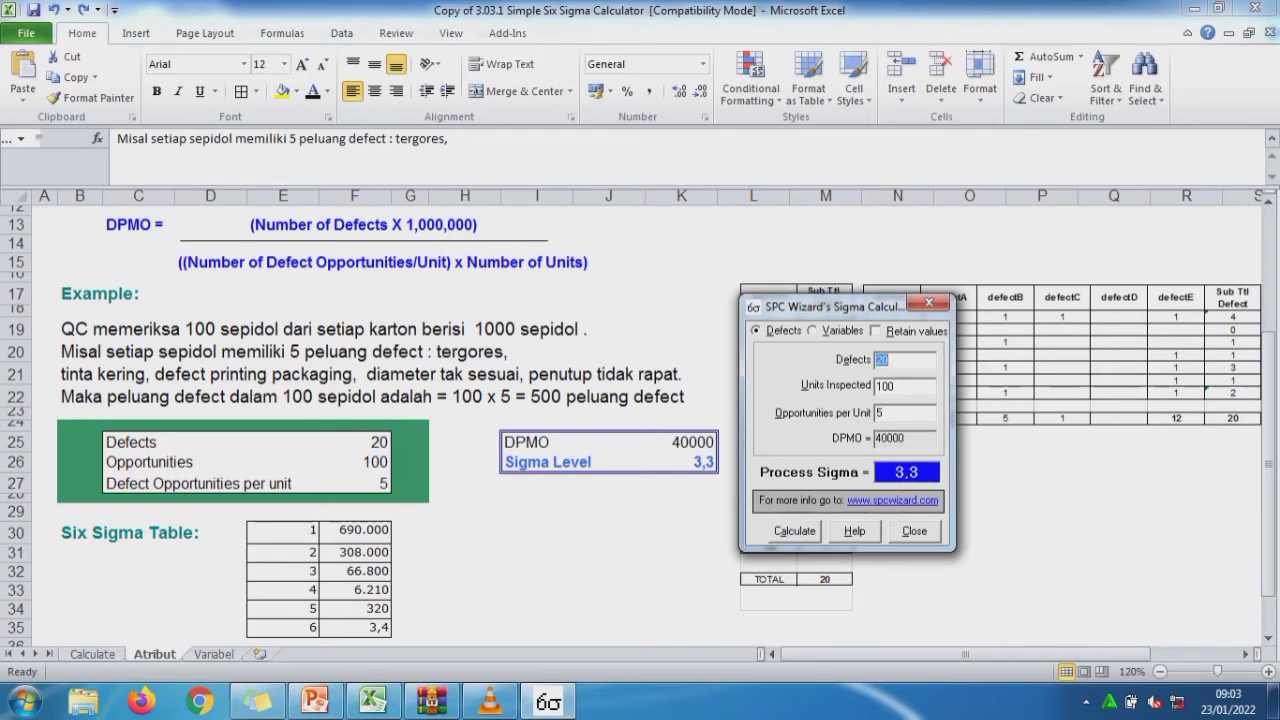
Recalculate sigma with opportunities per unit changed to 1, giving 2,3.
click(889, 360)
key(Tab)
key(Tab)
text(1)
key(Return)
Set F27 to 1 in Excel and compare the DPMO 200000 result with the calculator.
key(Escape)
click(354, 483)
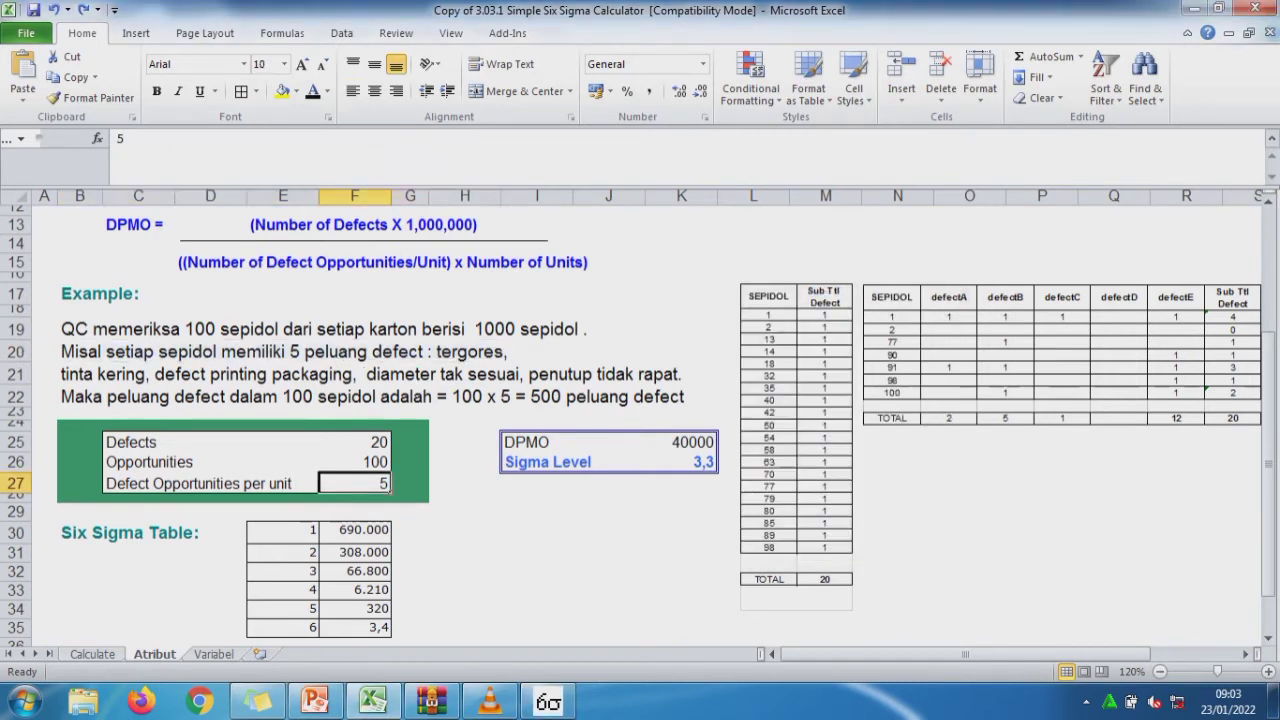
text(1)
click(548, 702)
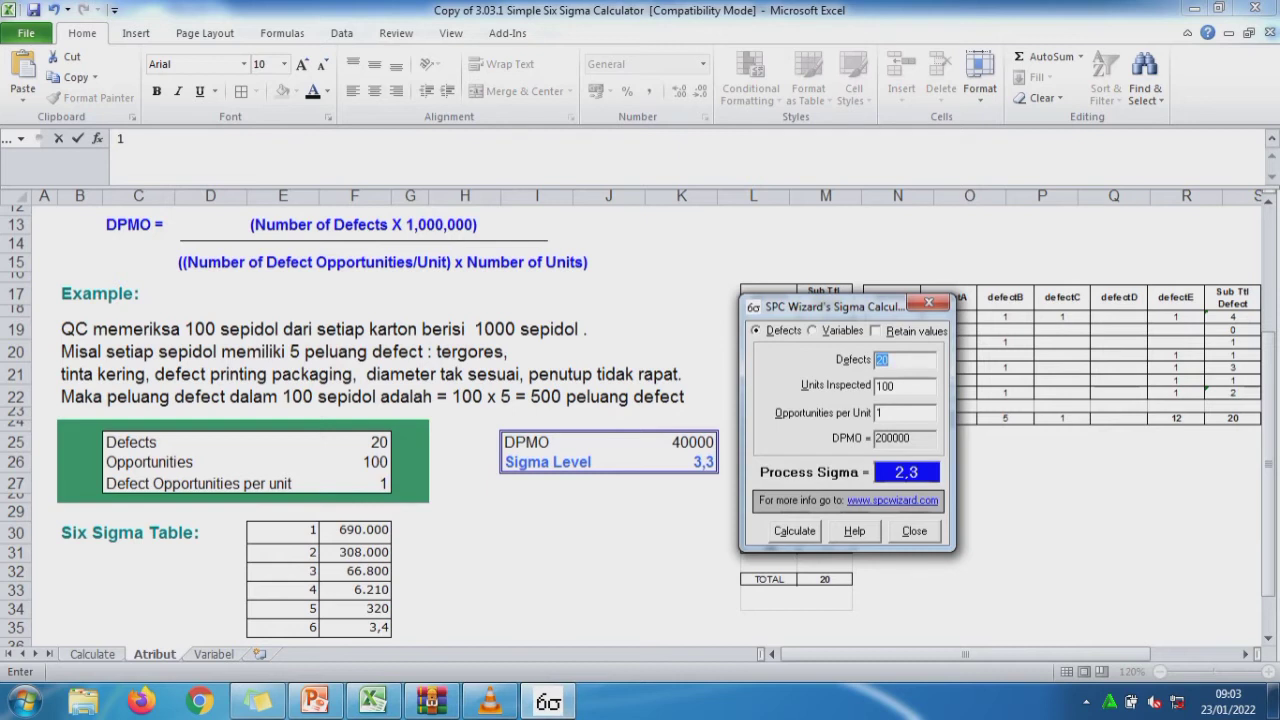
key(Escape)
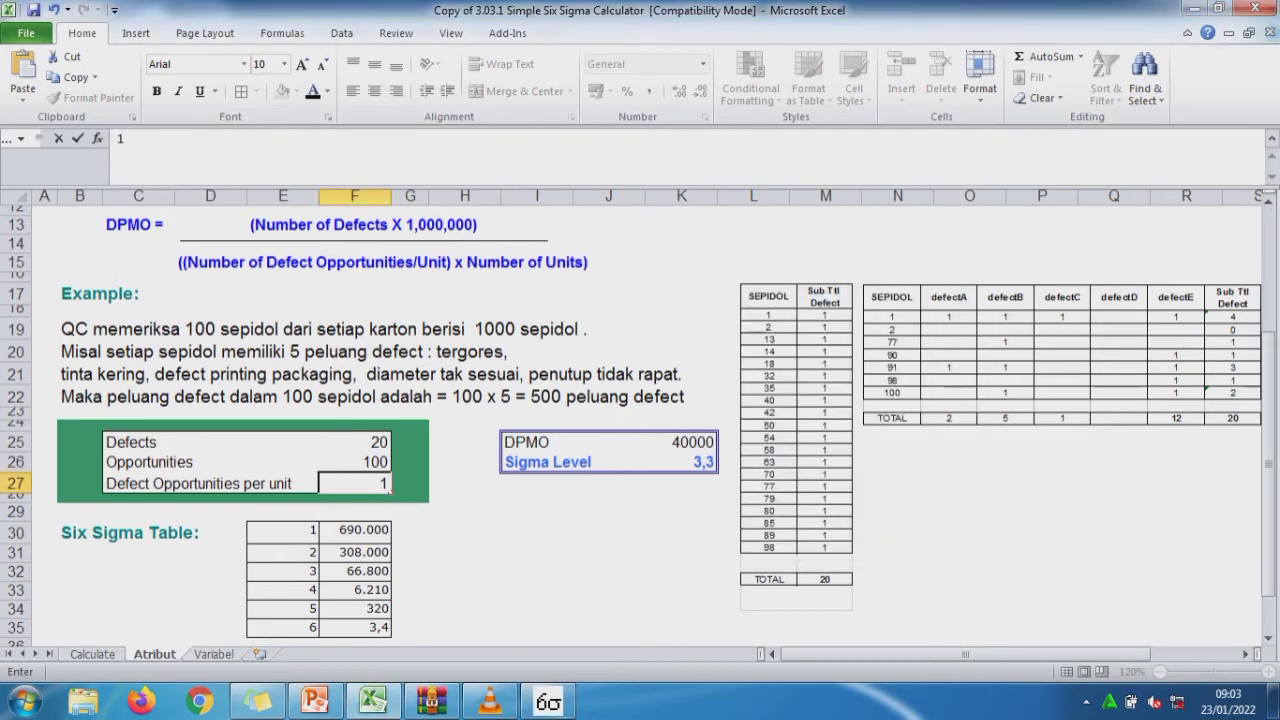
click(548, 702)
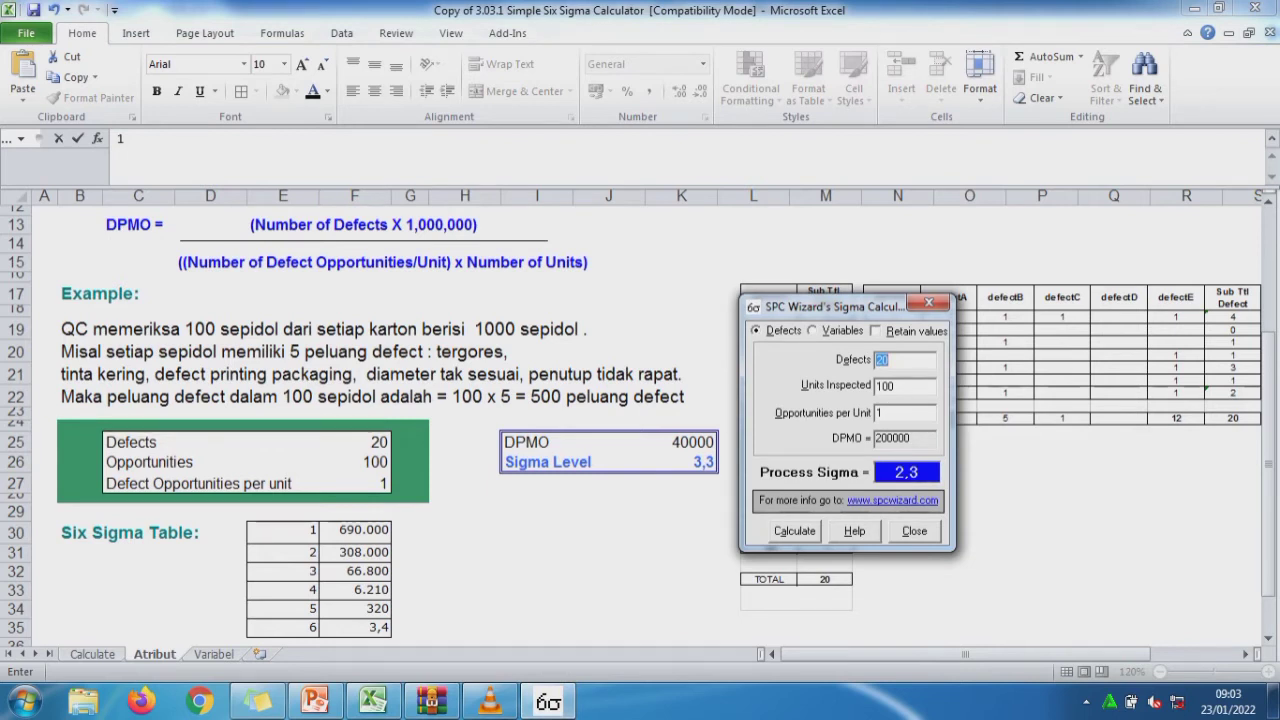
click(373, 702)
click(680, 442)
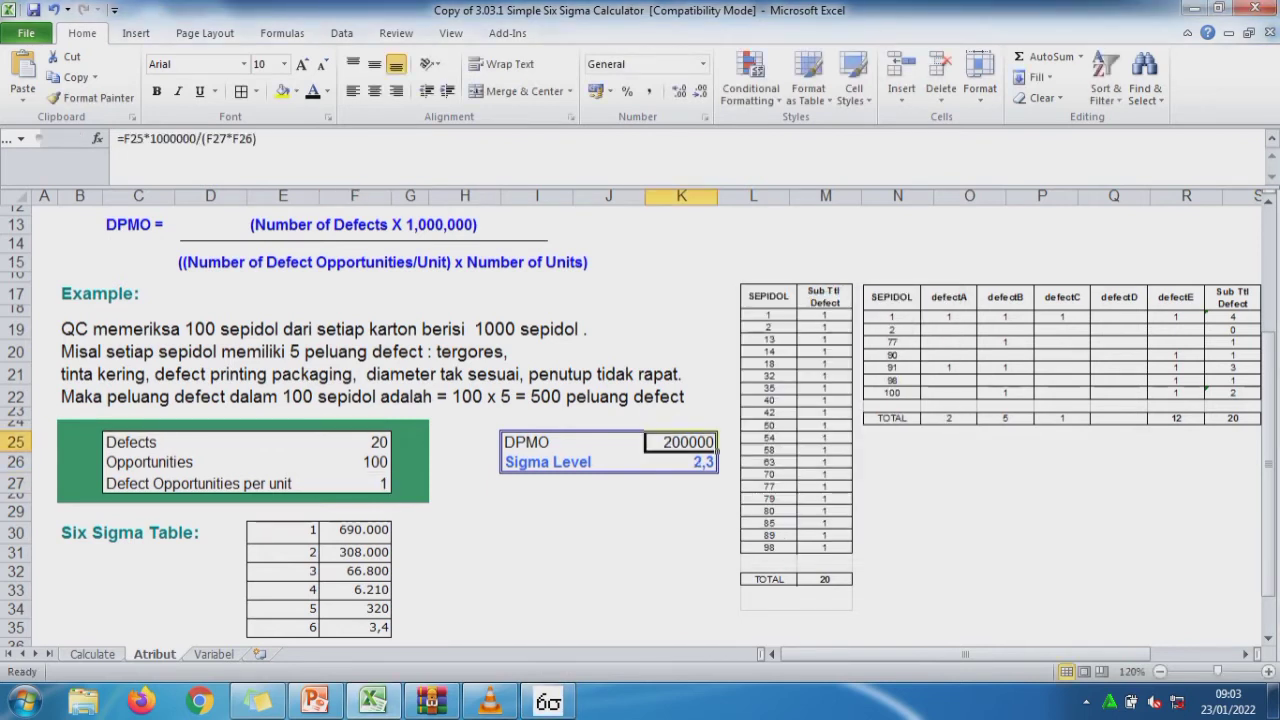
click(465, 483)
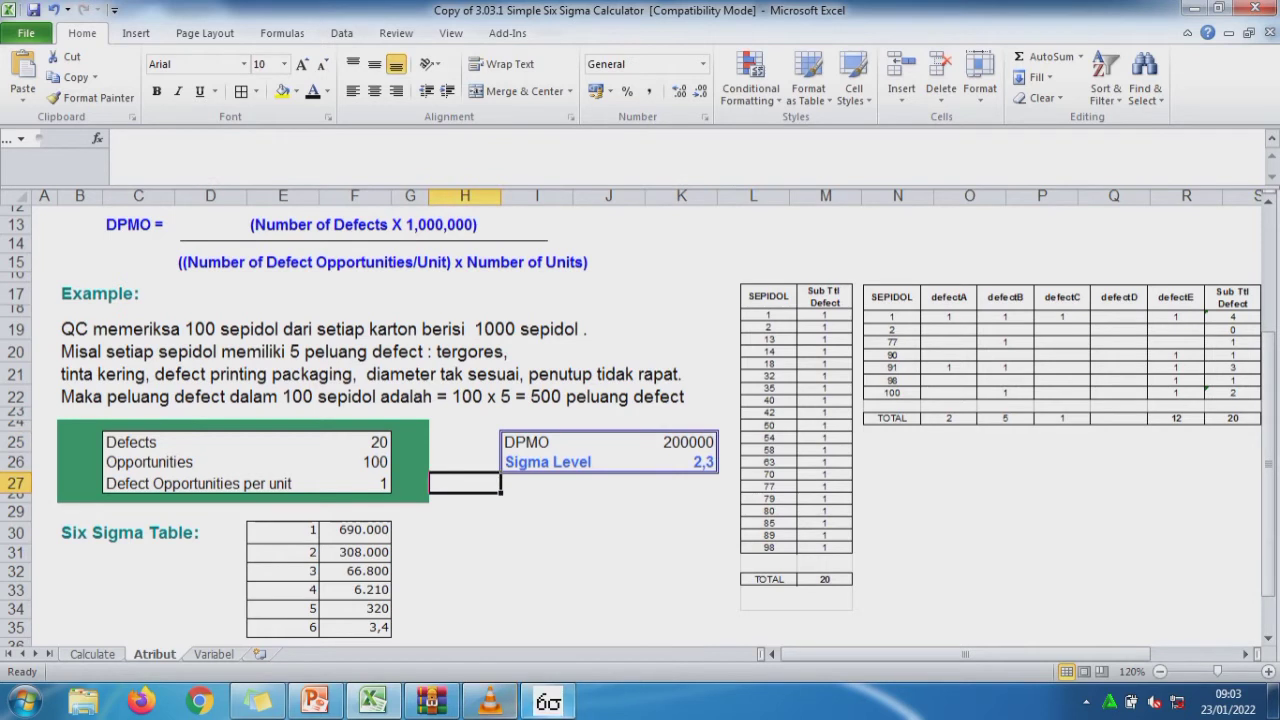
click(548, 702)
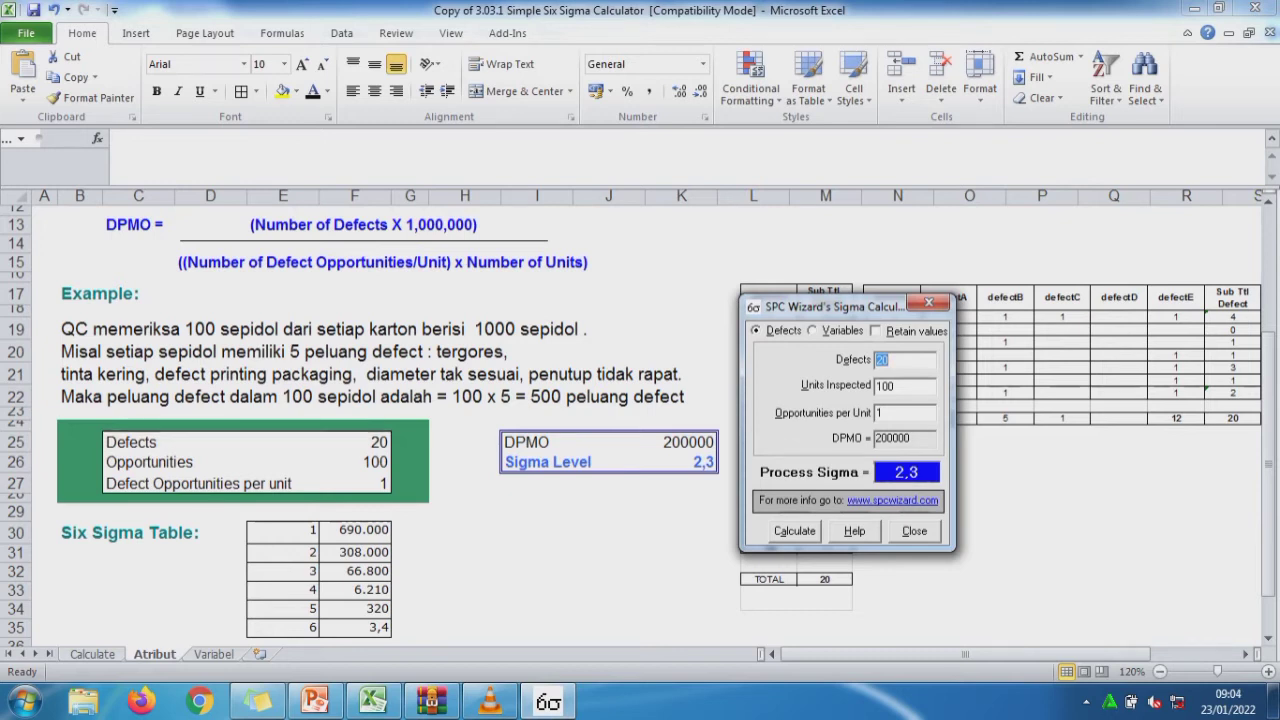
key(Escape)
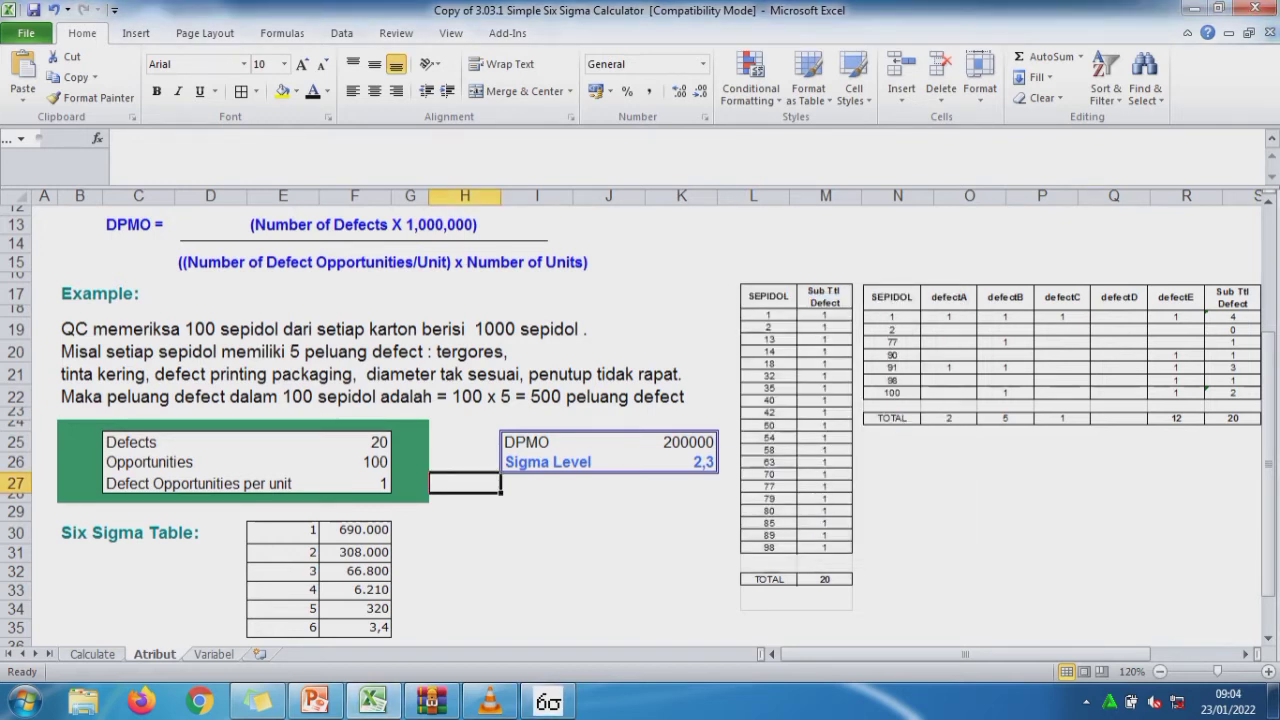
Switch to the Variabel sheet and look through the measurements in column D.
key(ctrl+Page_Down)
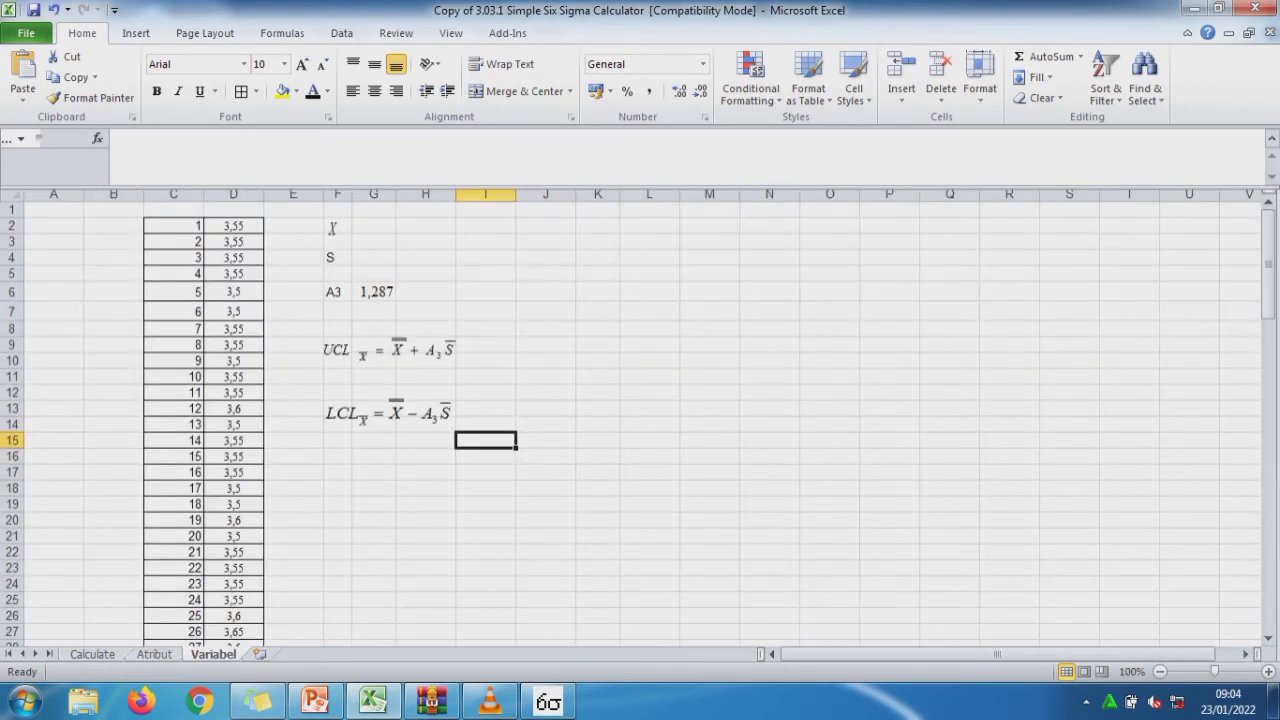
click(233, 241)
key(Down)
key(Down)
key(Down)
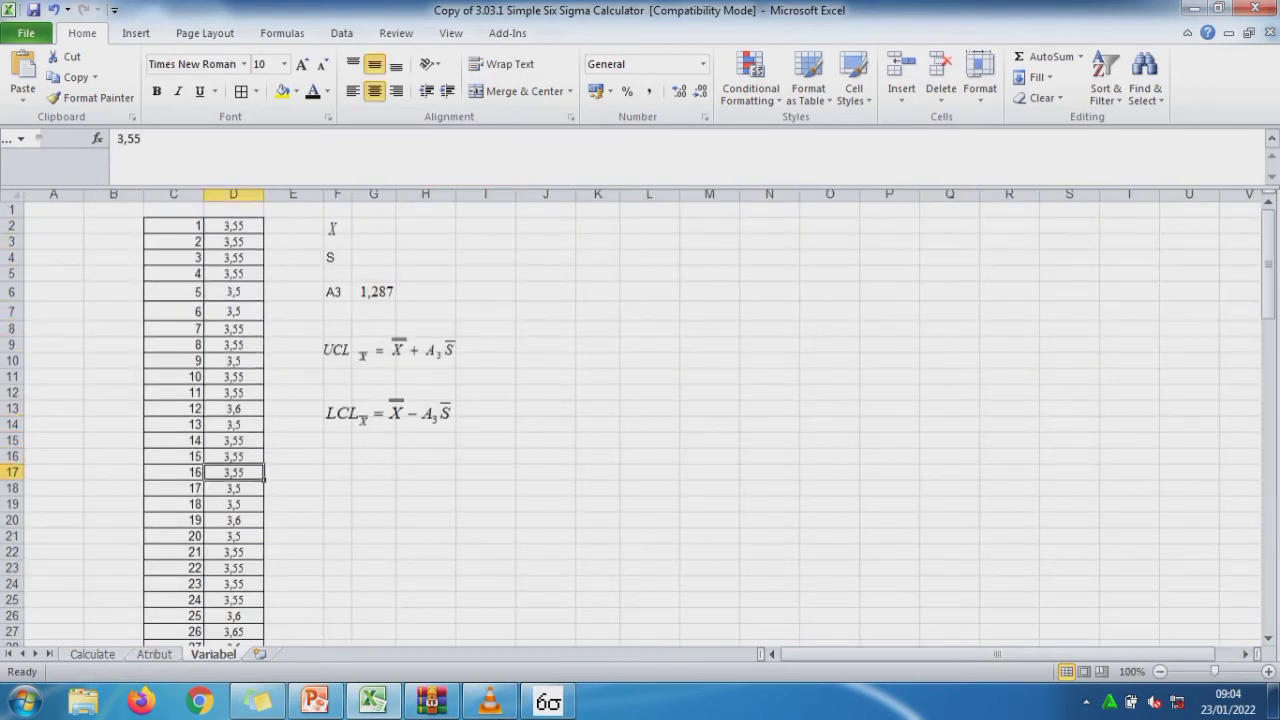
key(Down)
key(Down)
key(Down)
key(Down)
key(Down)
key(Down)
key(Down)
key(Down)
key(Down)
key(Down)
key(Down)
key(Down)
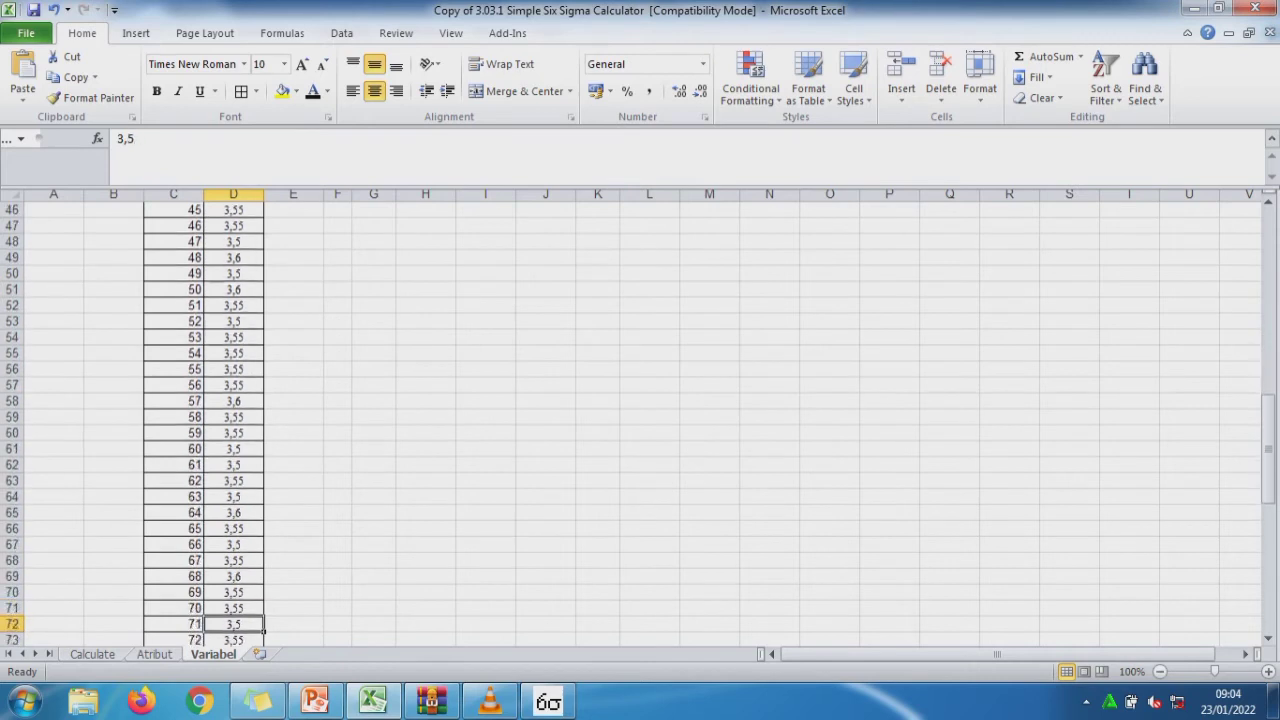
key(Down)
key(Down)
key(Down)
key(Down)
key(Down)
key(Down)
key(Down)
key(Down)
key(Down)
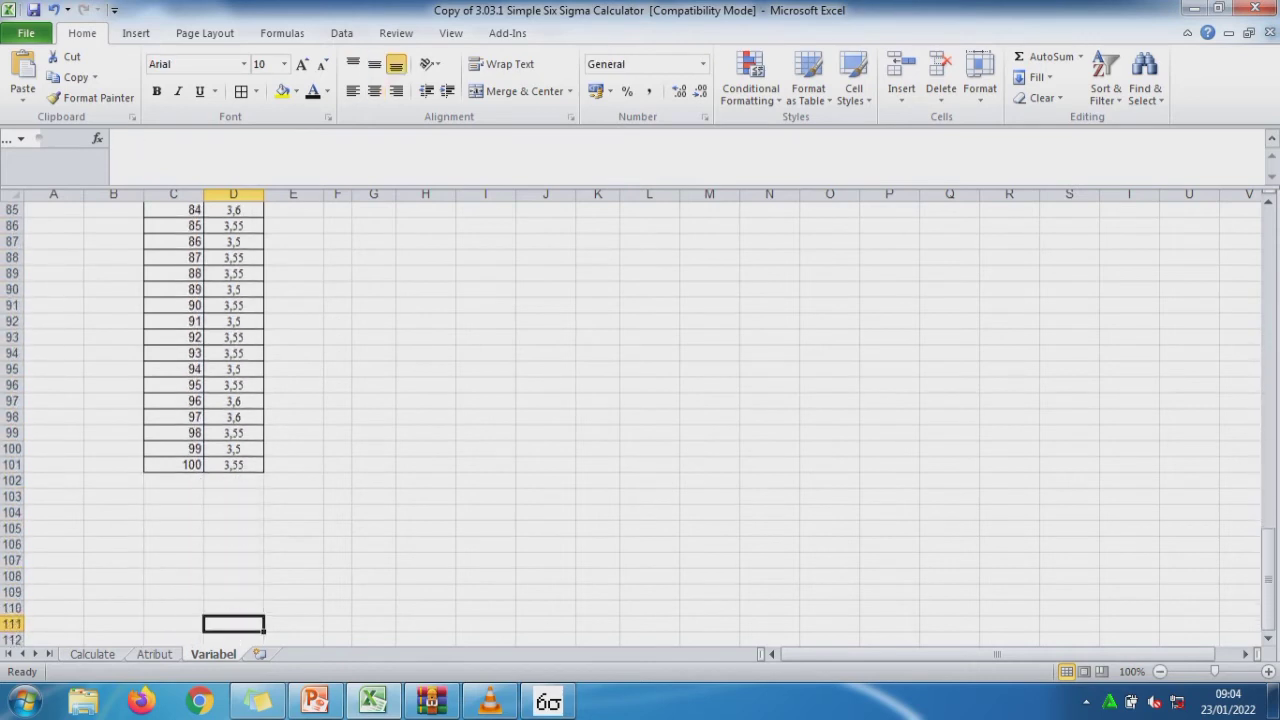
drag(1268, 560, 1268, 240)
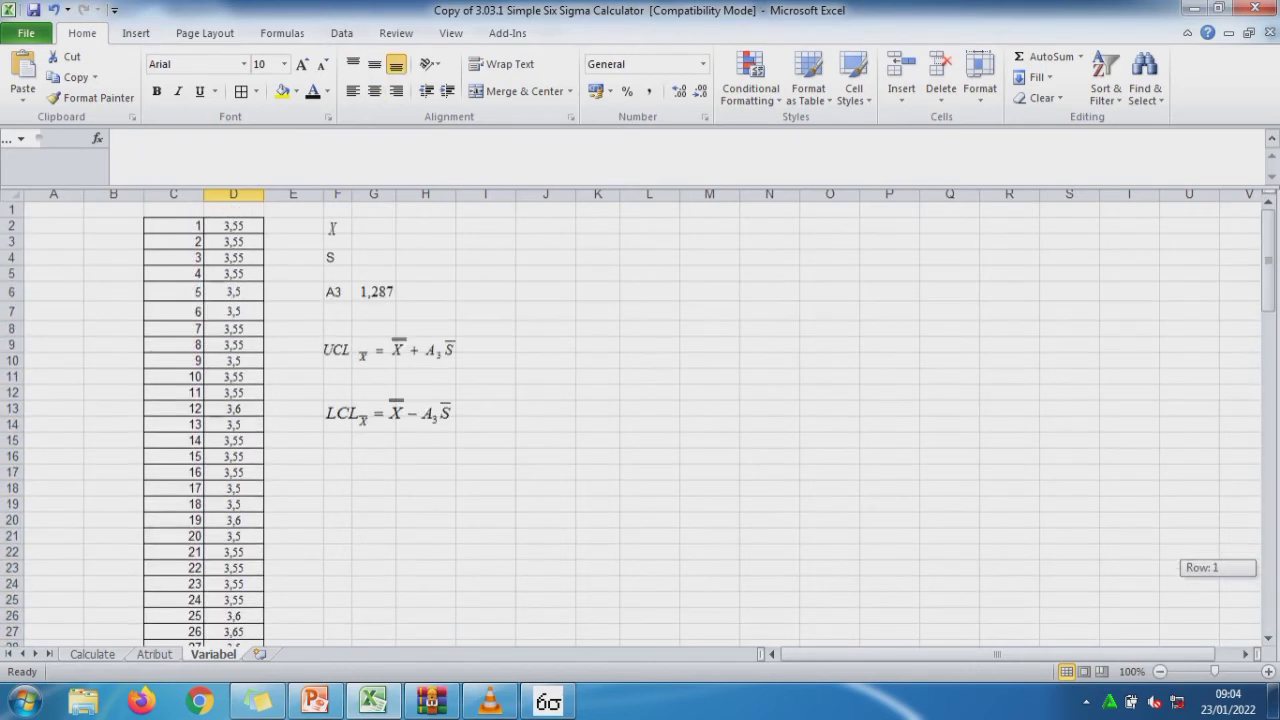
Enter an AVERAGE formula in G2, first referencing only D2.
click(373, 226)
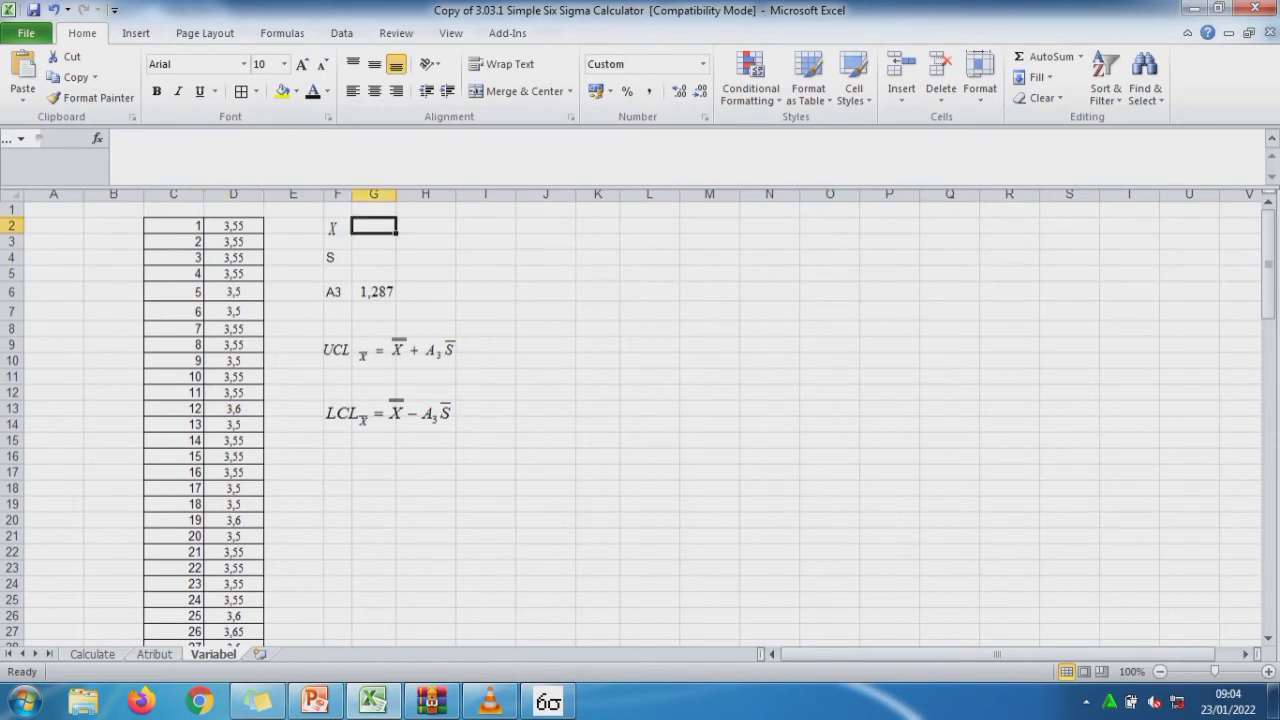
text(=ave)
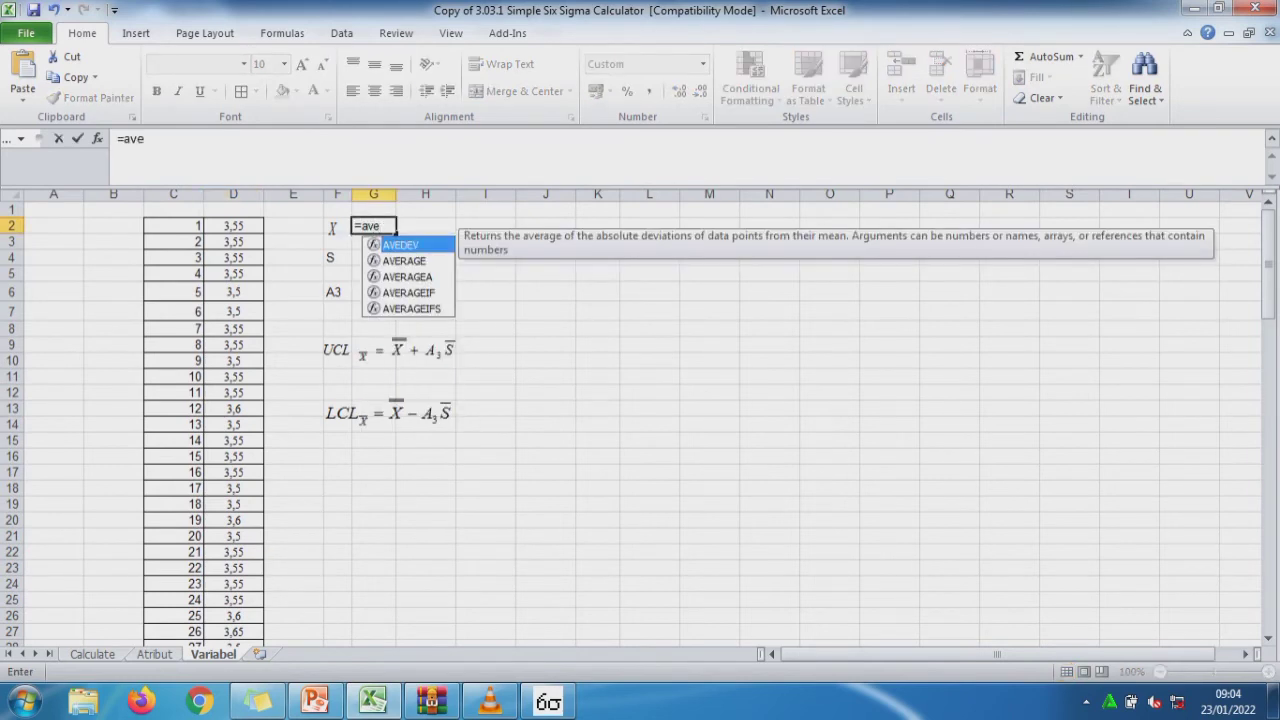
key(Down)
key(Tab)
click(233, 226)
key(Return)
drag(373, 226, 377, 292)
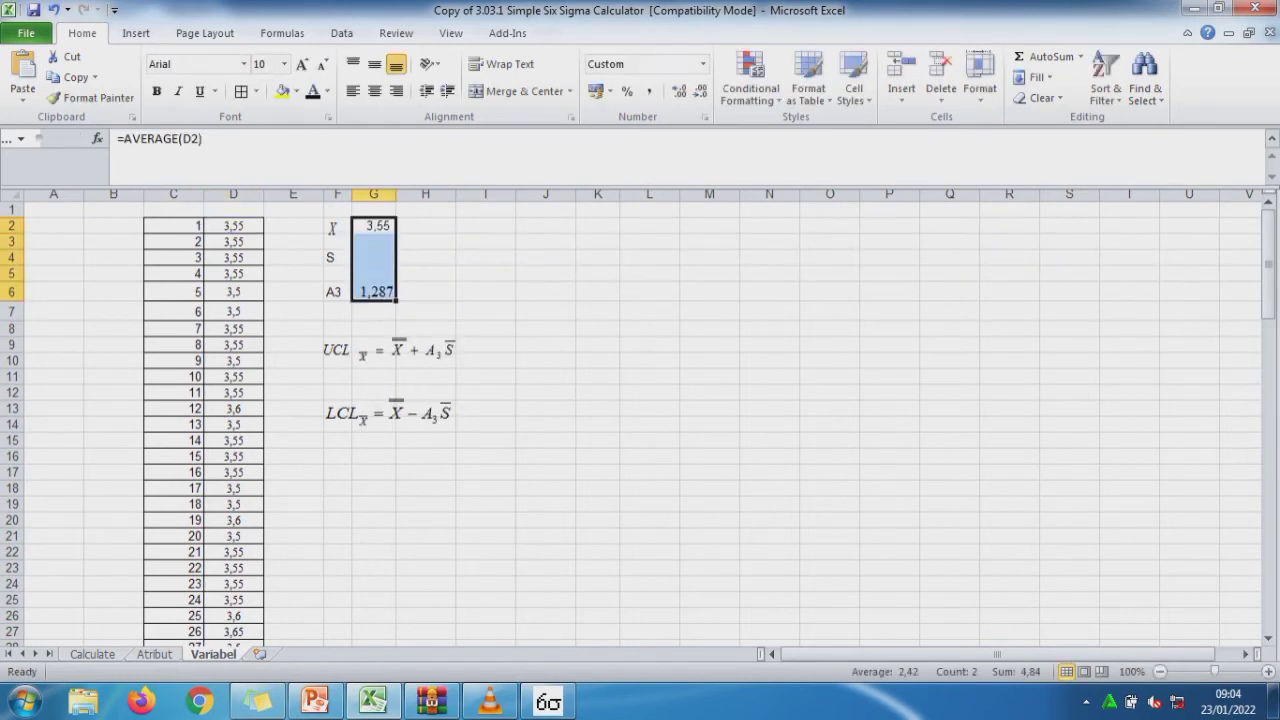
Change G2 to =AVERAGE(D2:D101) and accept Excel's correction, showing 3,55.
click(373, 226)
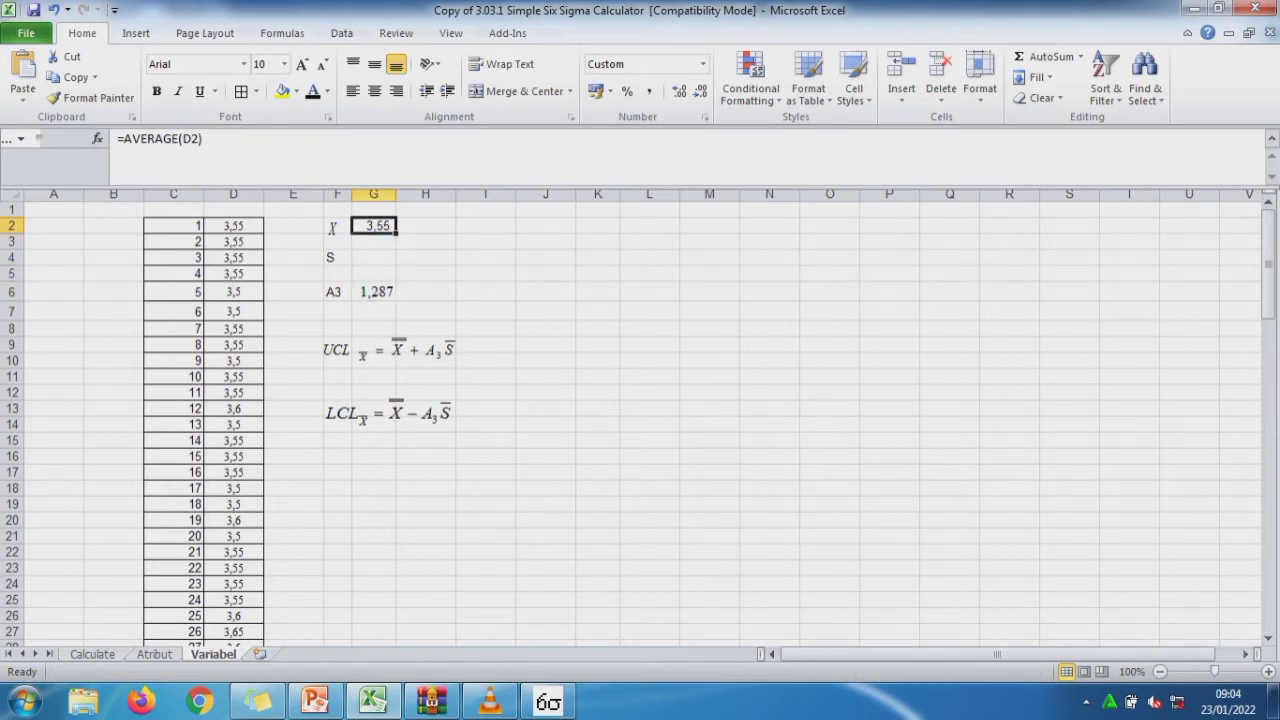
key(F2)
key(Left)
key(BackSpace)
key(BackSpace)
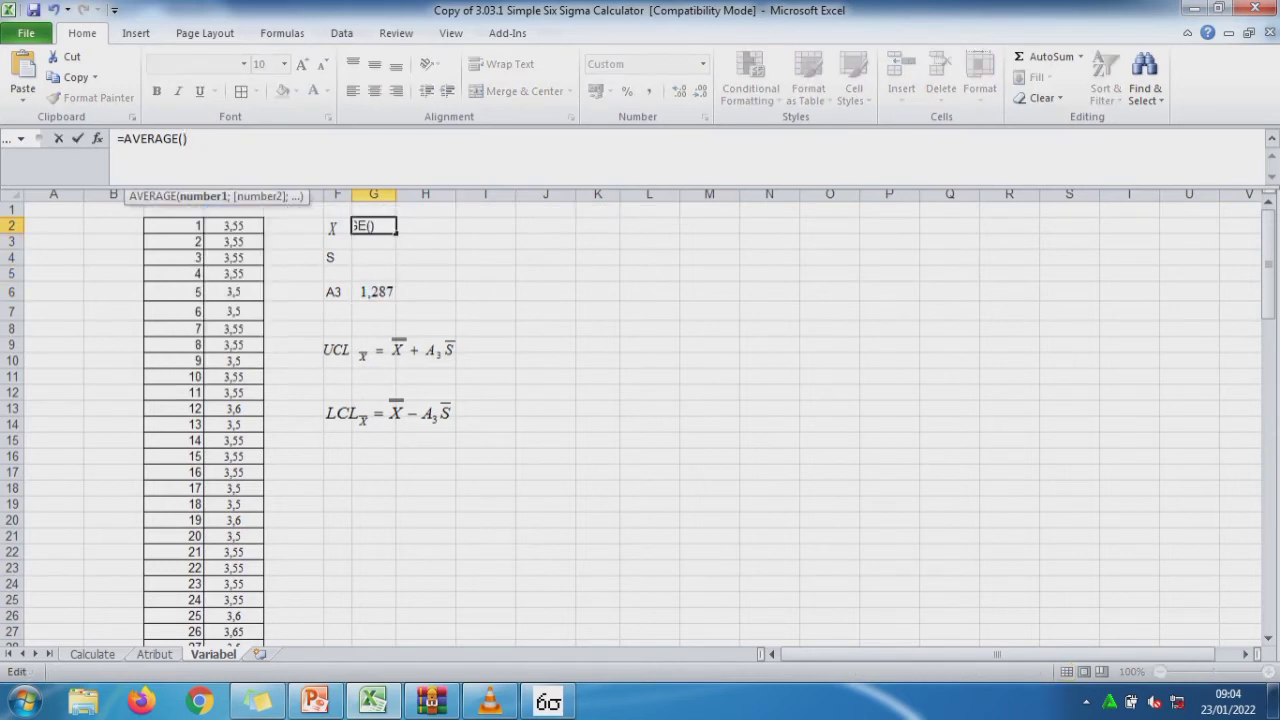
mouse_move(233, 226)
mouse_down()
mouse_move(240, 489)
mouse_move(262, 642)
mouse_move(263, 534)
mouse_up()
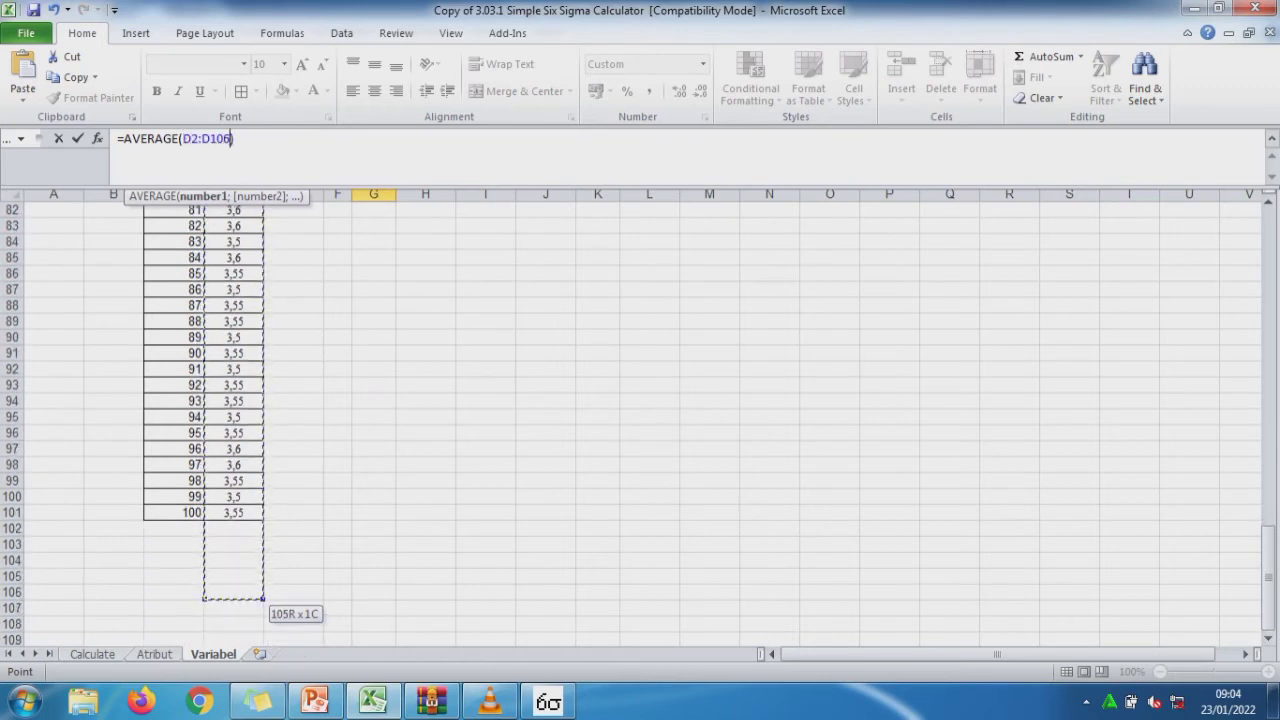
drag(263, 534, 263, 514)
text())
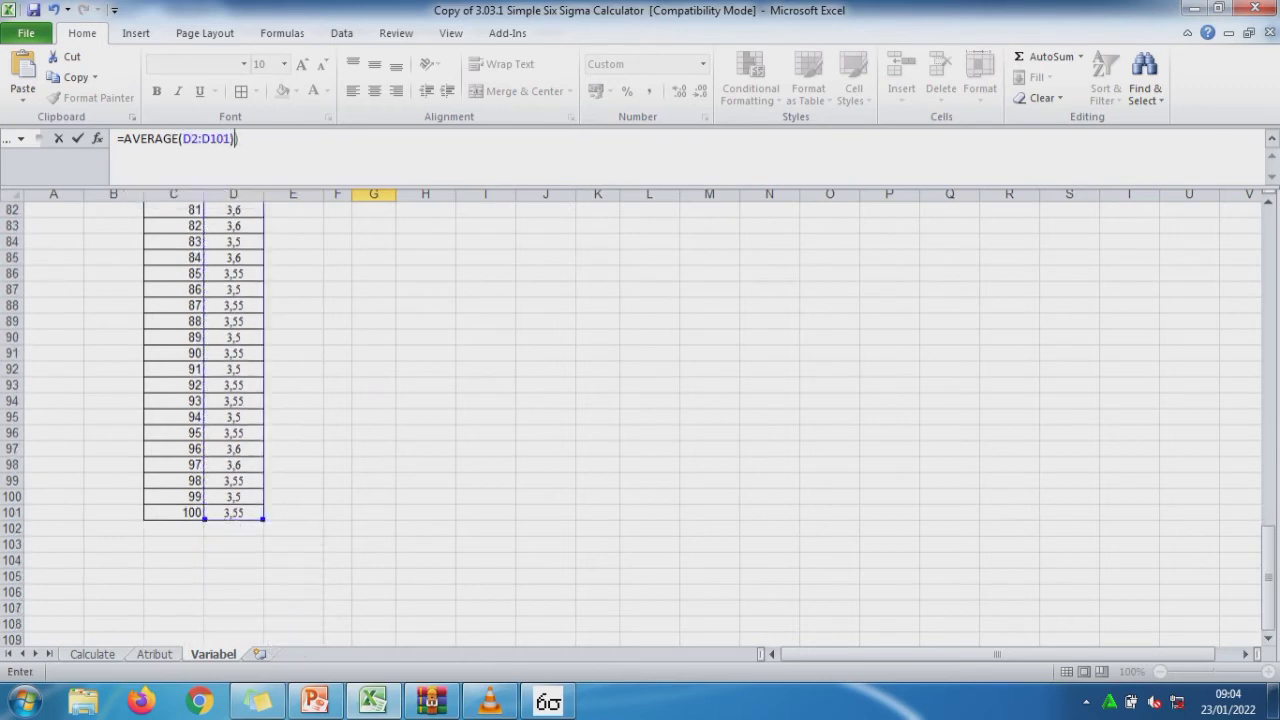
key(Return)
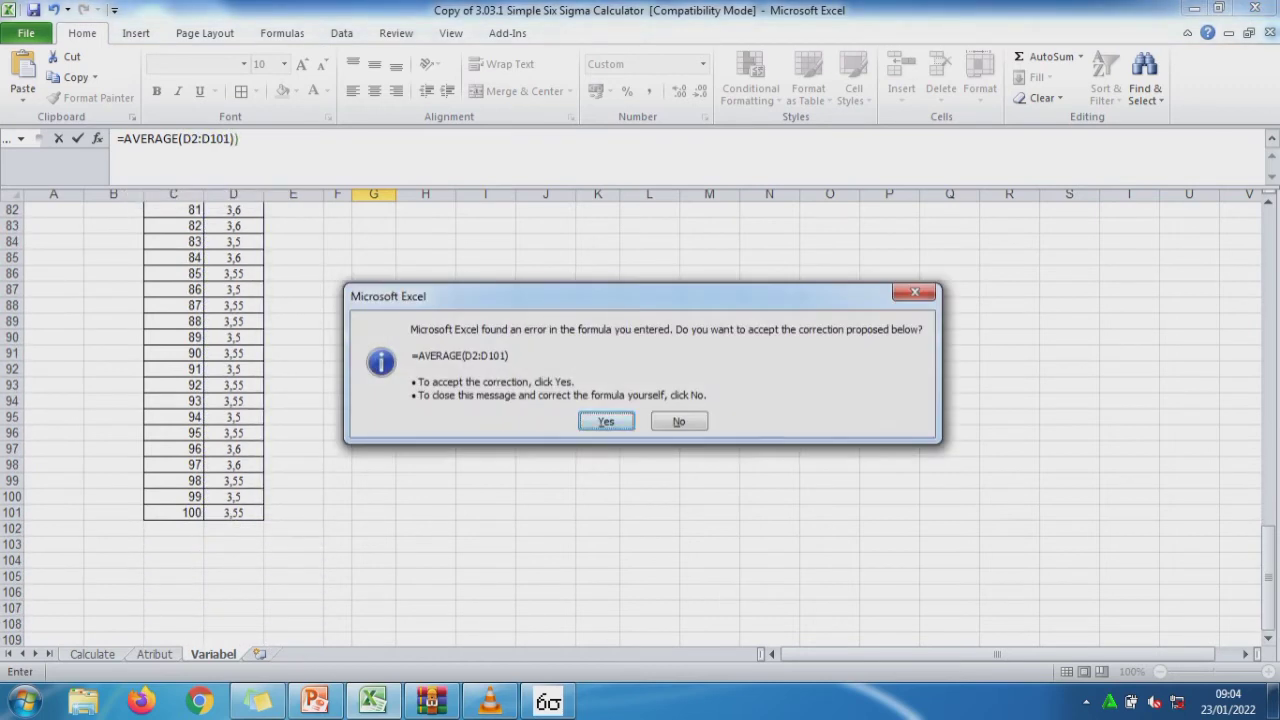
key(Return)
key(Up)
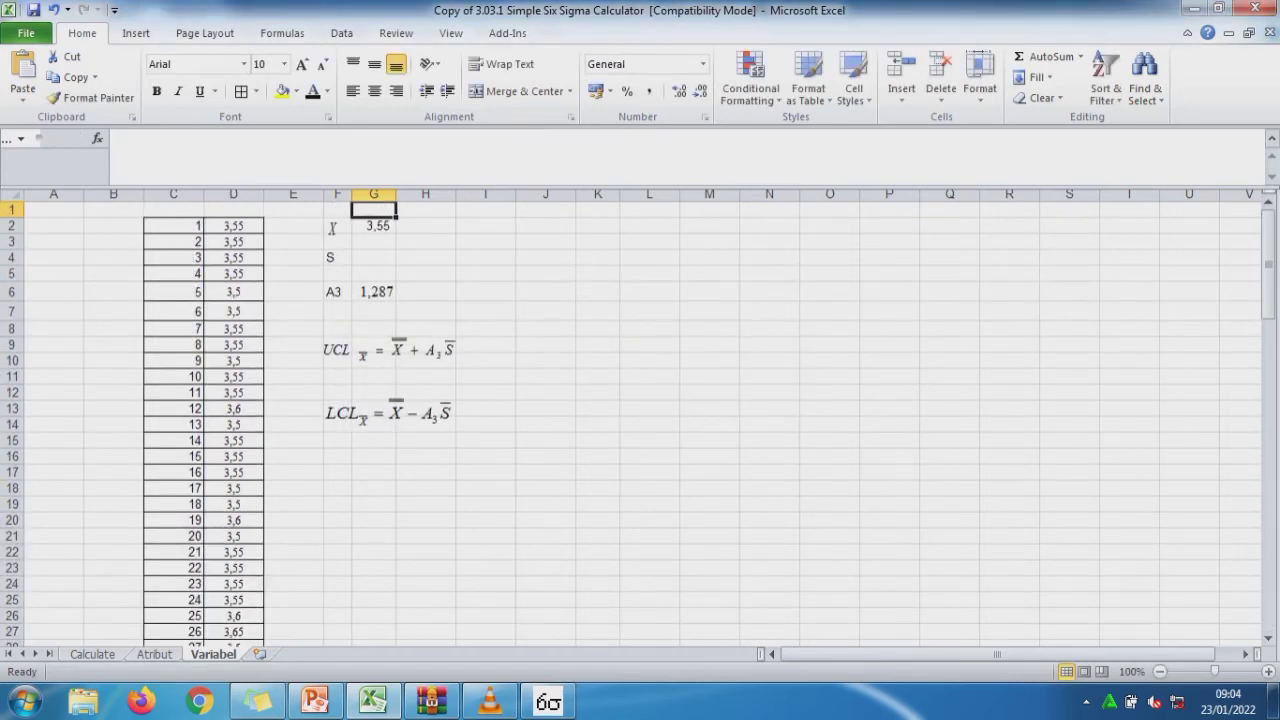
key(Down)
Enter =STDEV.S(D2:D101) in G4, showing 0,04.
key(Down)
text(=)
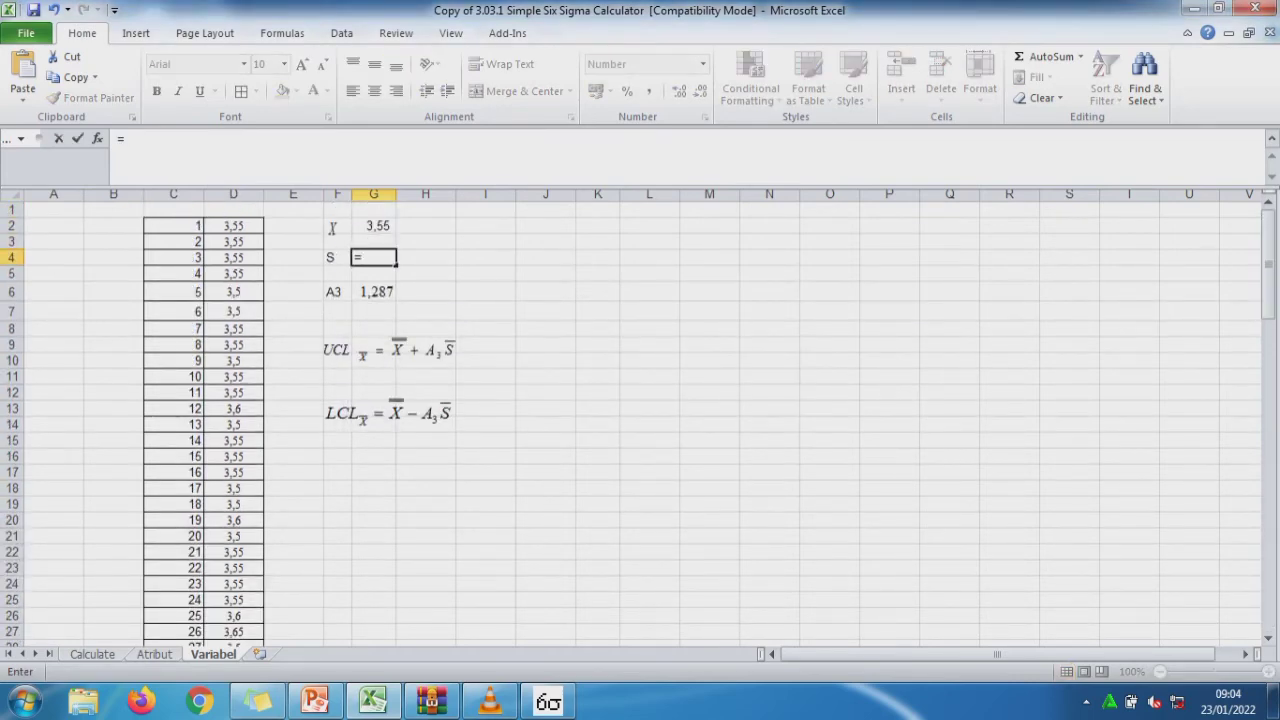
text(av)
key(BackSpace)
key(BackSpace)
text(st)
key(Down)
key(Tab)
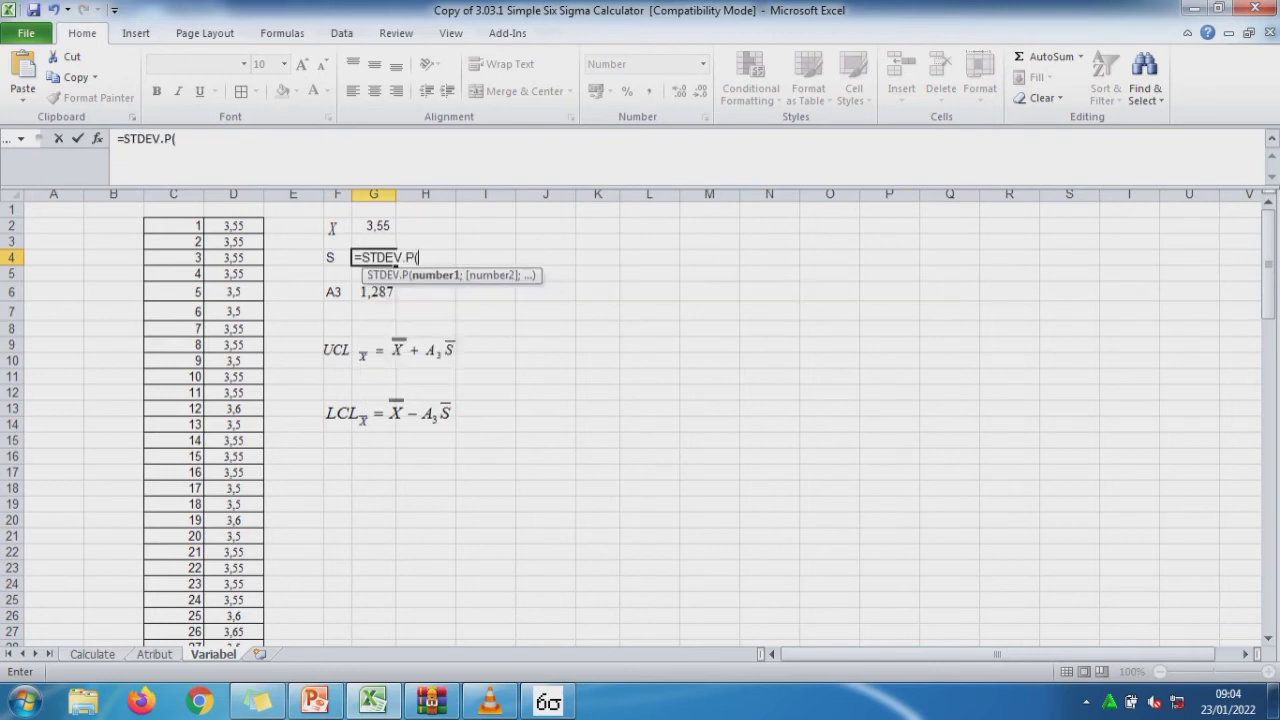
key(BackSpace)
key(BackSpace)
text(s)
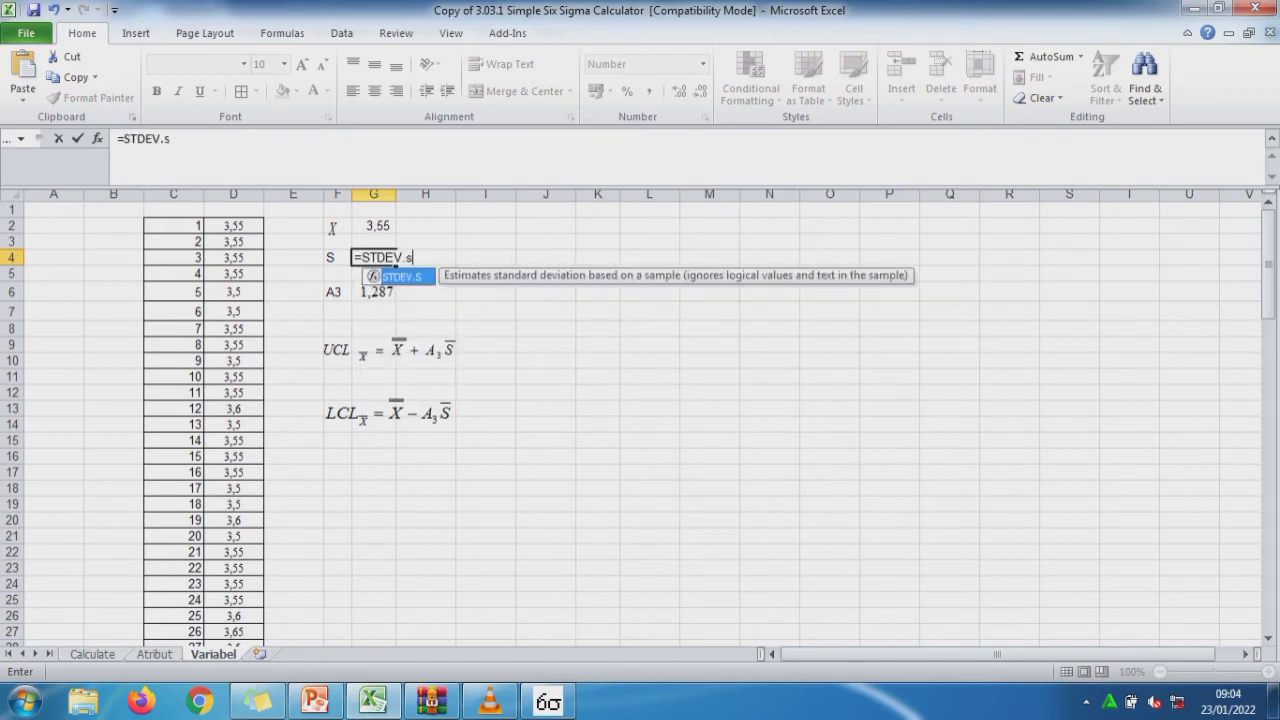
text(()
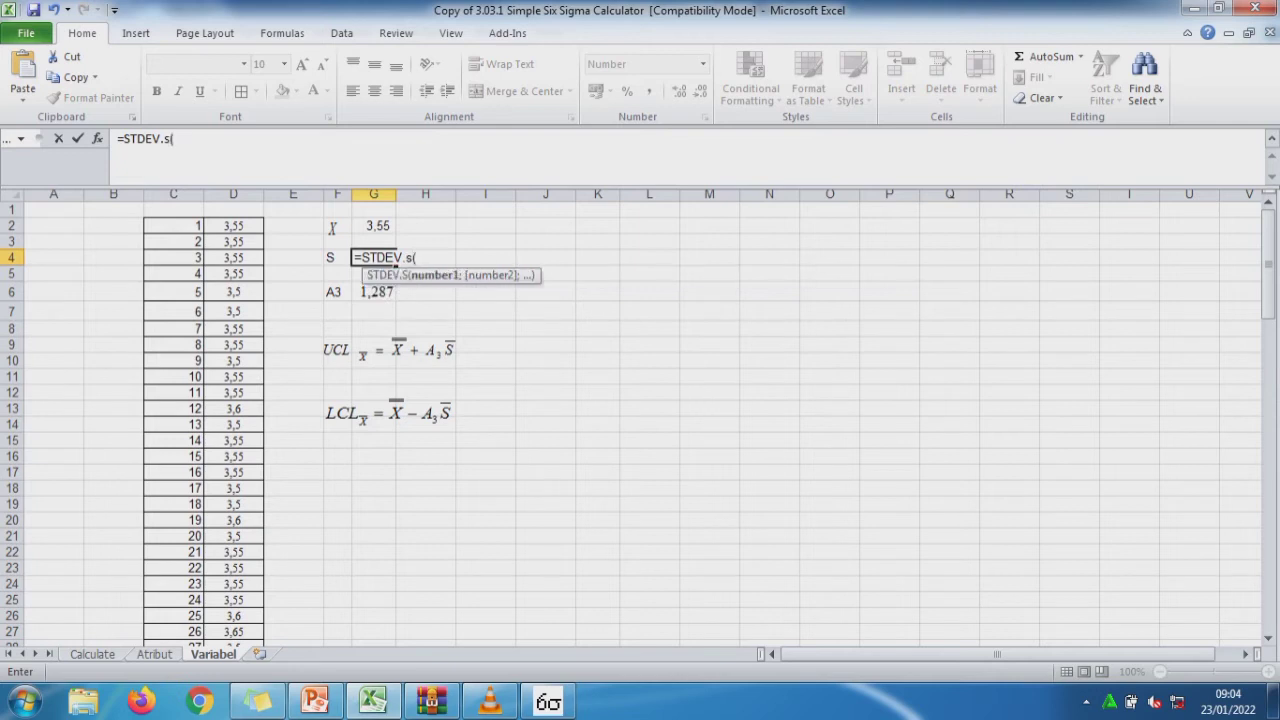
drag(233, 225, 250, 640)
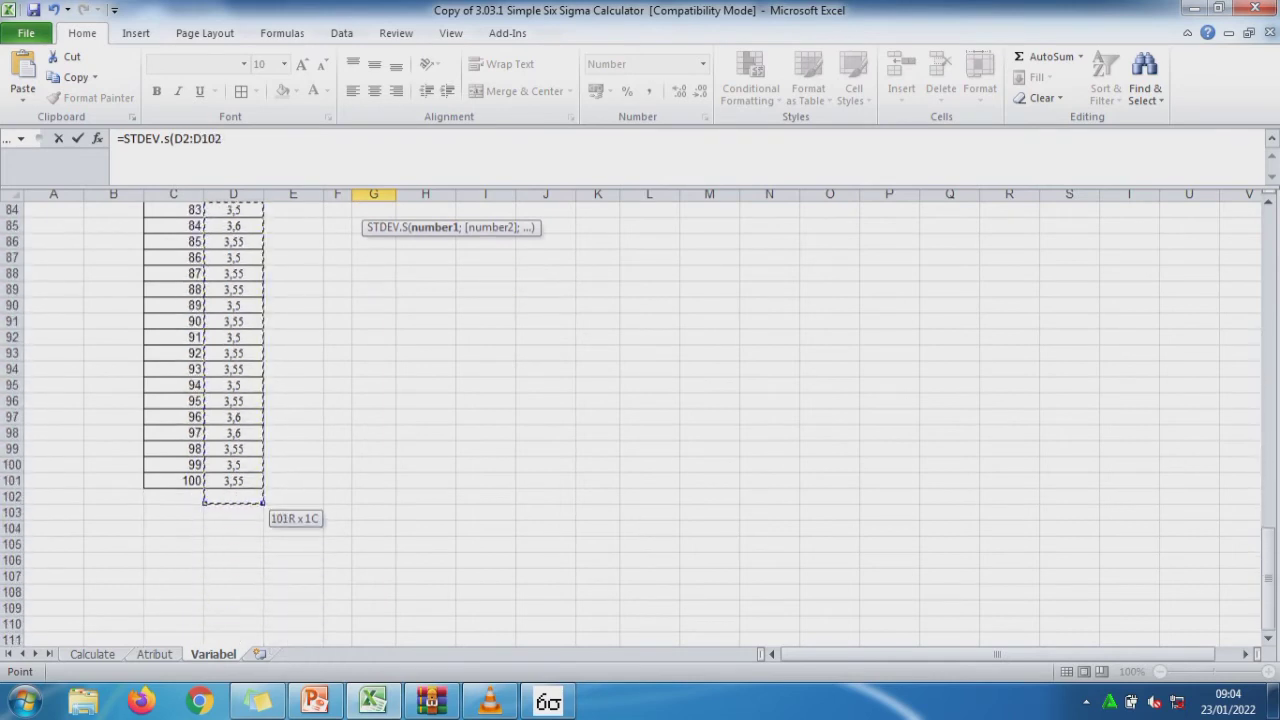
drag(255, 632, 258, 490)
key(shift+Return)
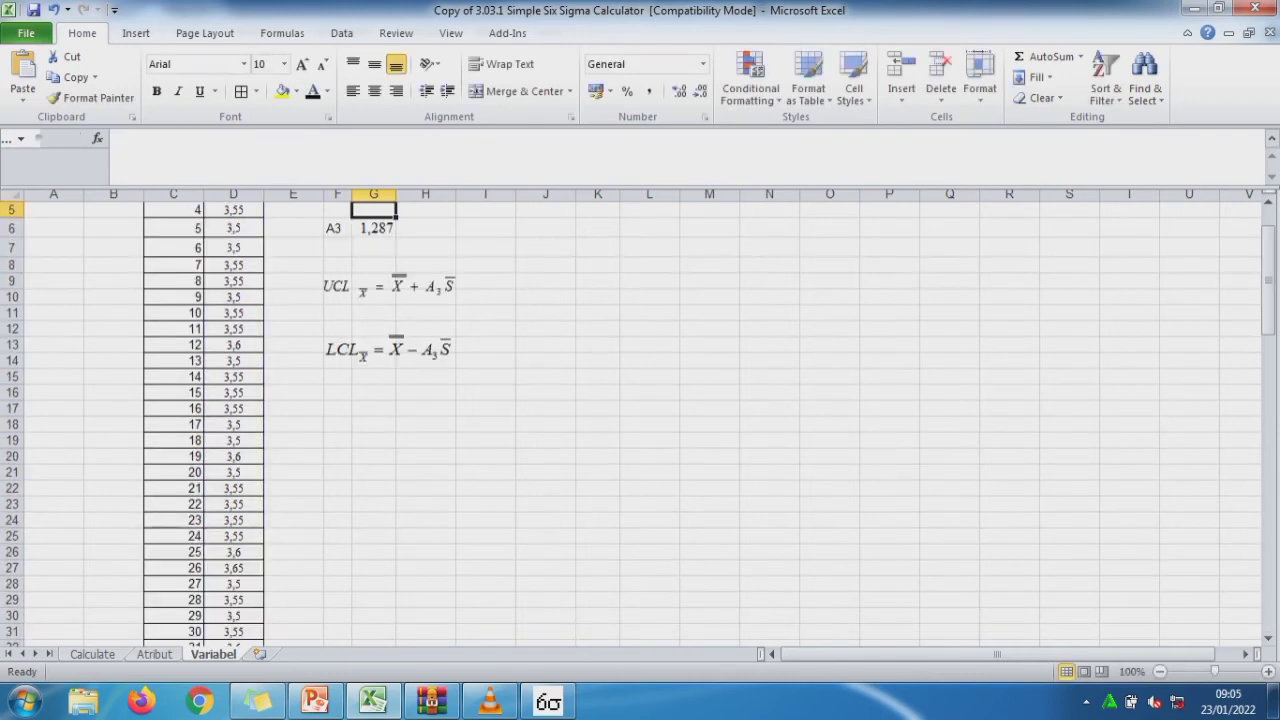
key(Up)
key(Up)
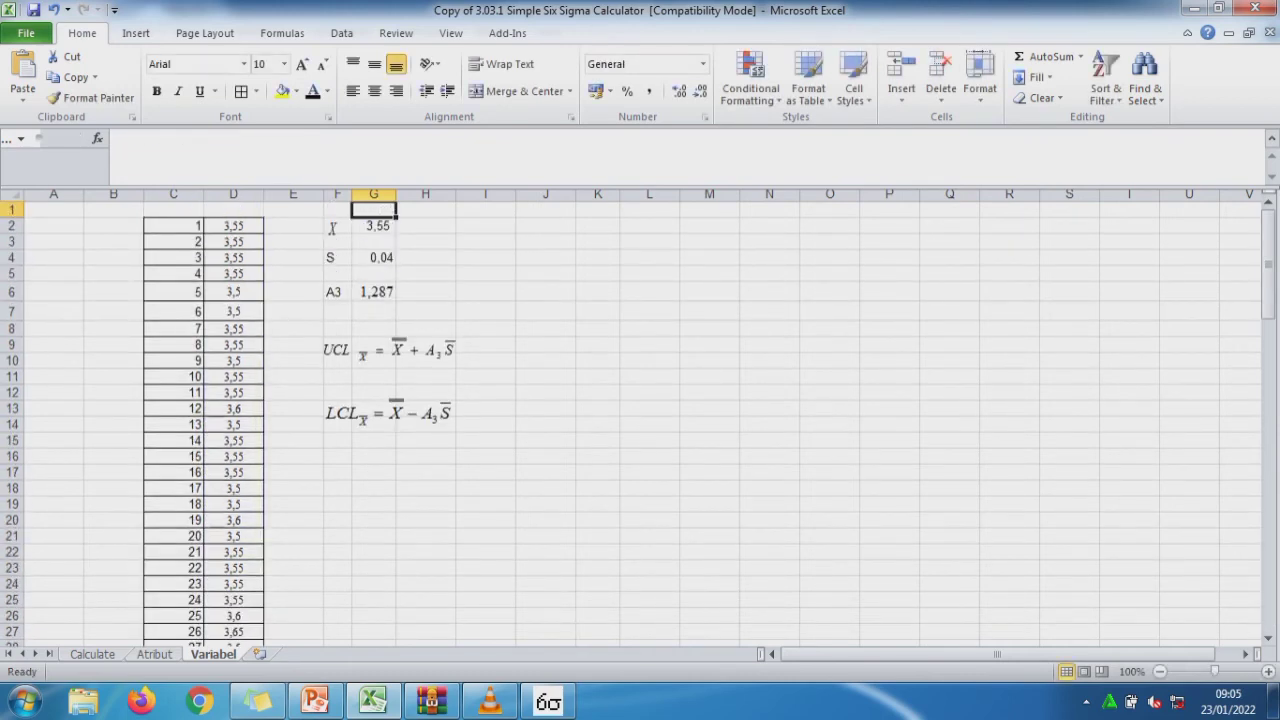
Fill row 9 with =G2+G6*G4 in J9, '+' in K9, =G6 in L9 and =G4 in M9.
click(545, 344)
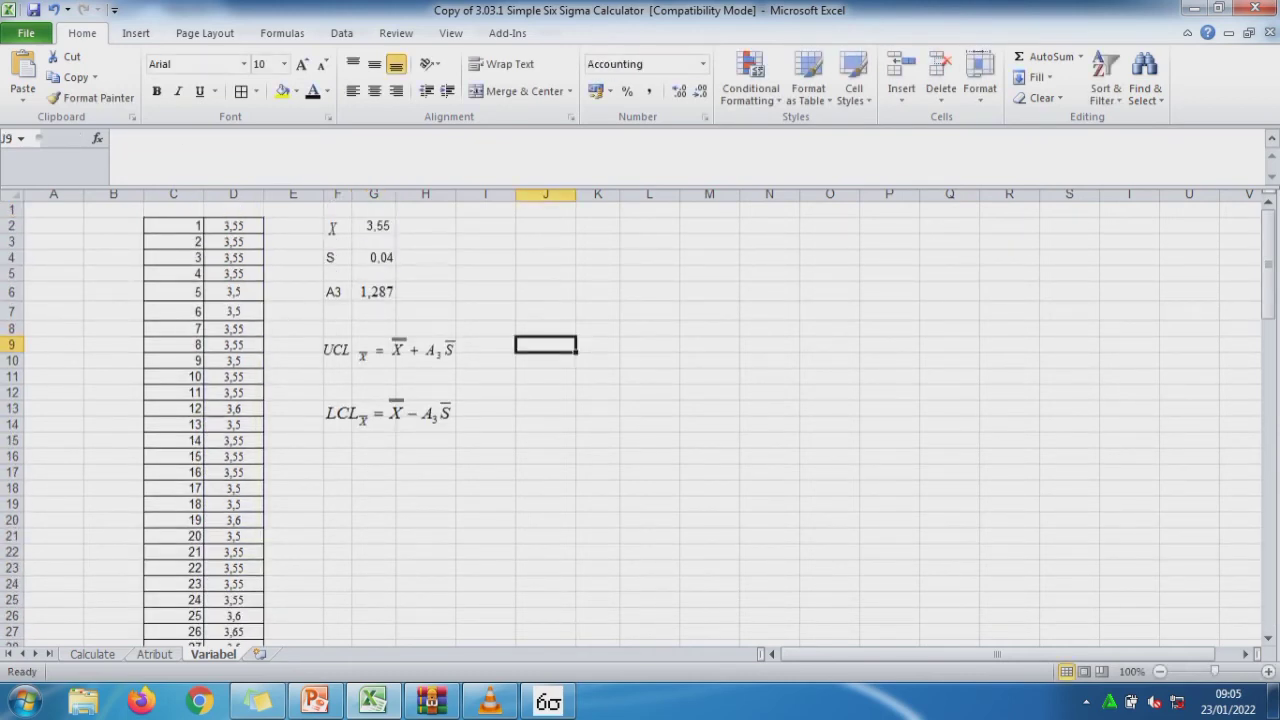
text(=G2+G6*G4)
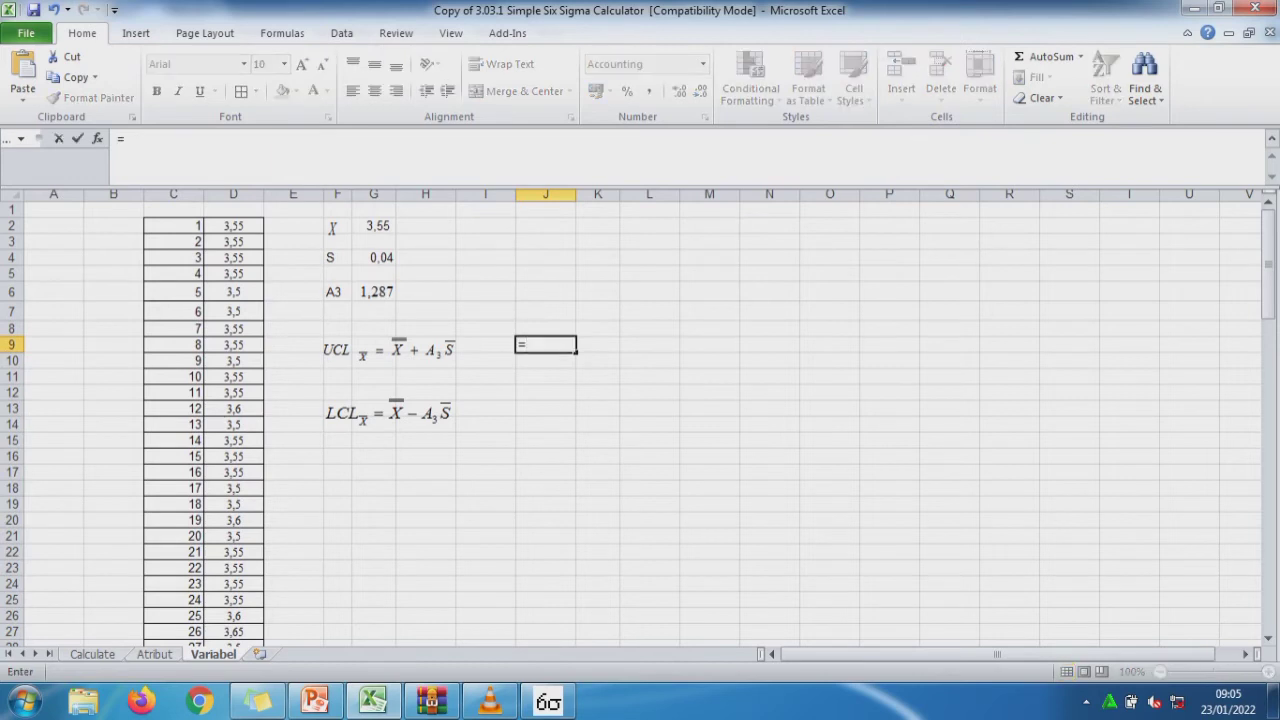
key(Return)
click(597, 344)
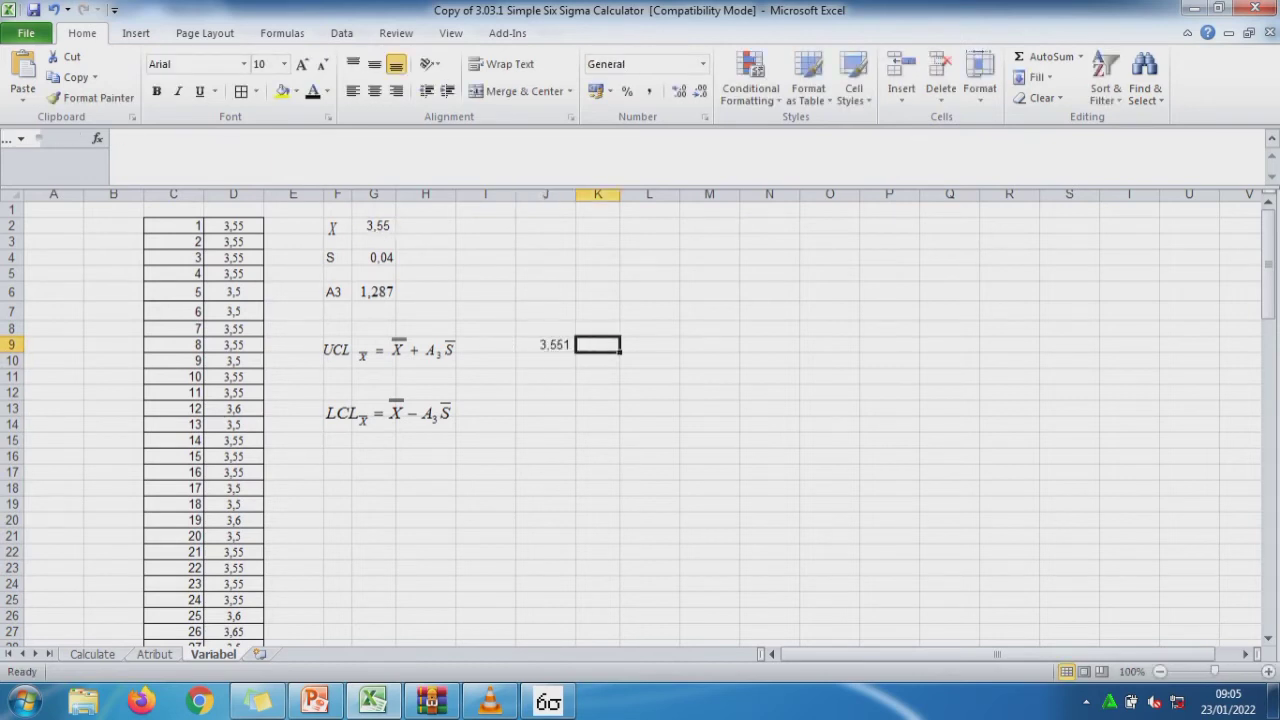
text(+)
click(649, 344)
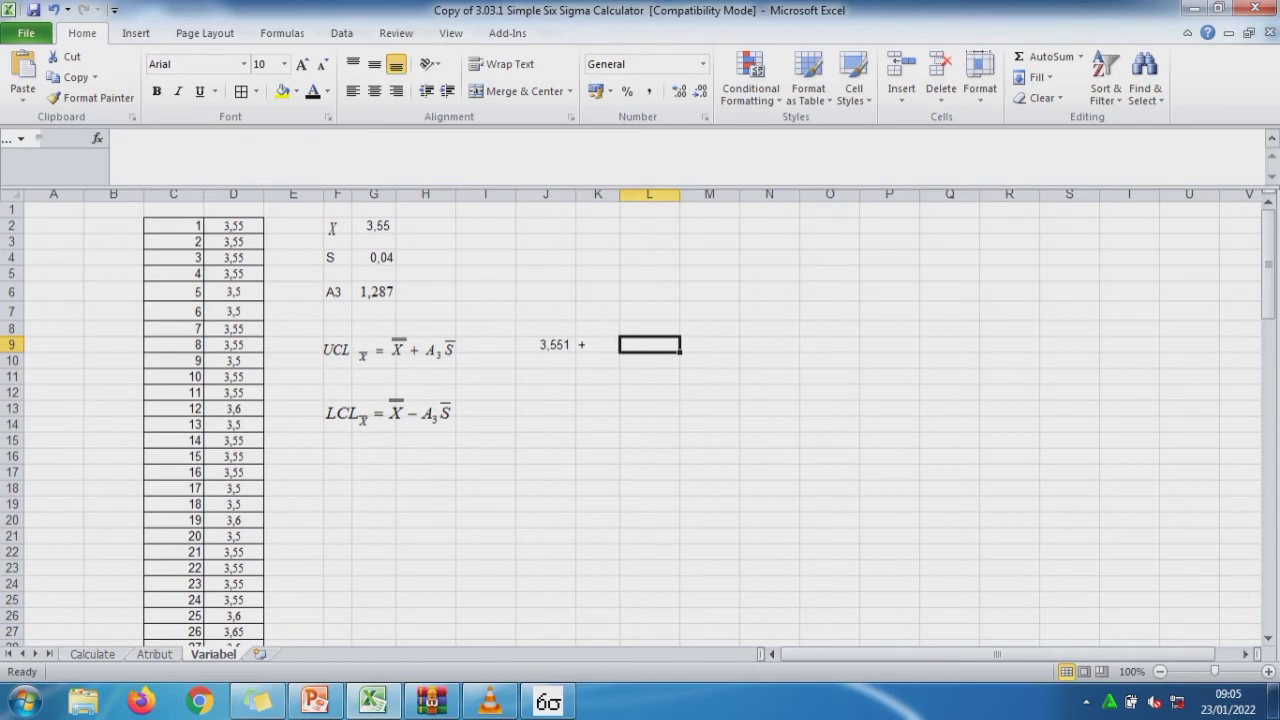
text(=G6)
key(ctrl+Return)
click(709, 344)
text(=)
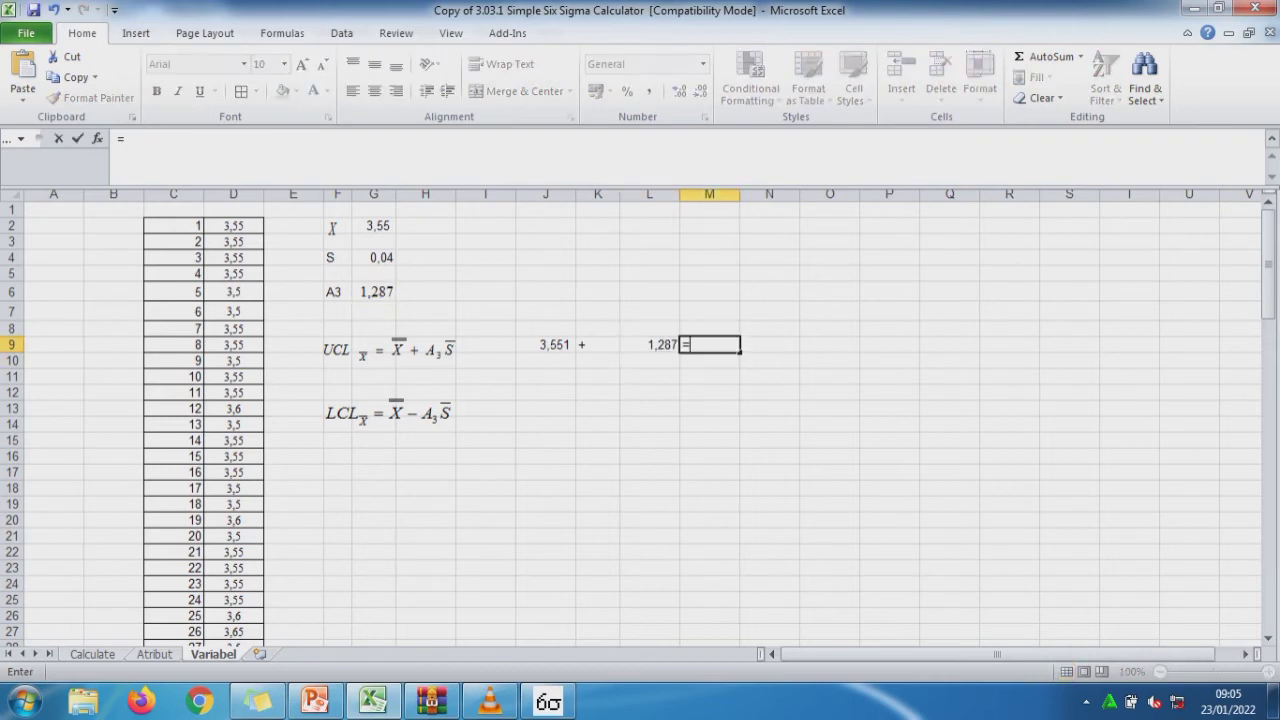
text(G4)
key(Return)
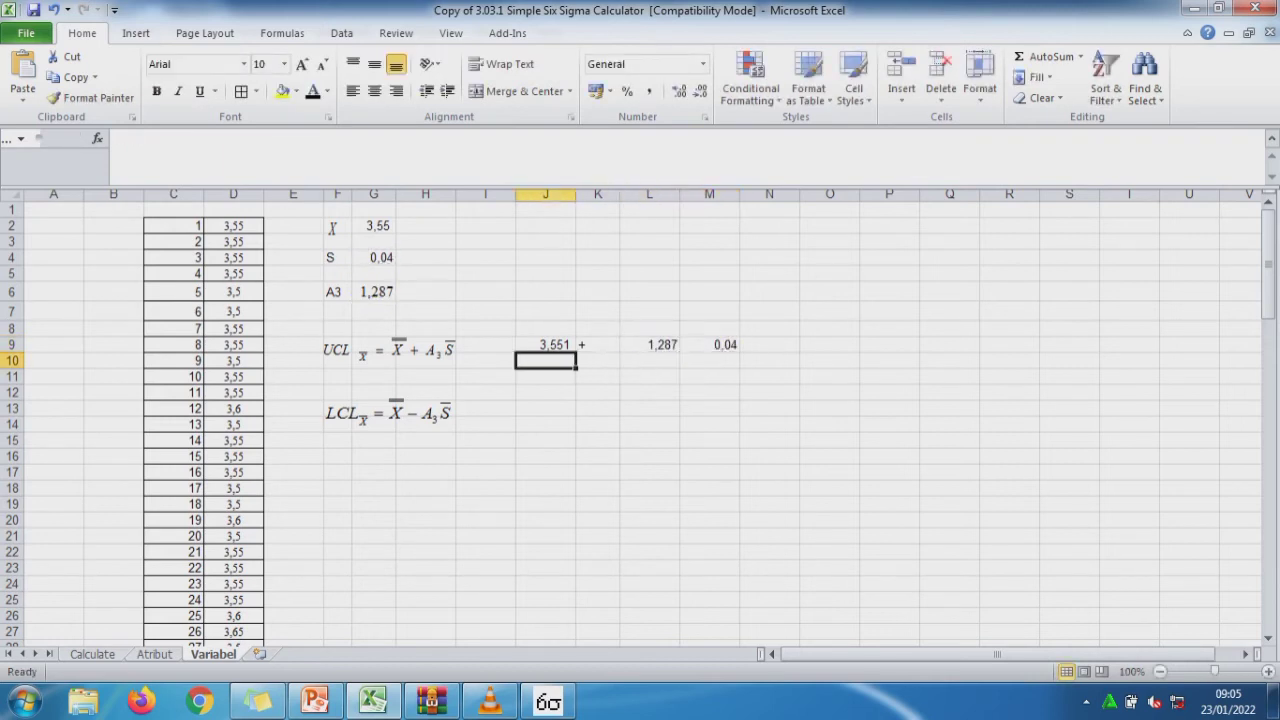
Fill row 10 with =J9 in J10, '+' in K10 and =L9*M9 in L10.
text(=J9)
key(Return)
click(597, 360)
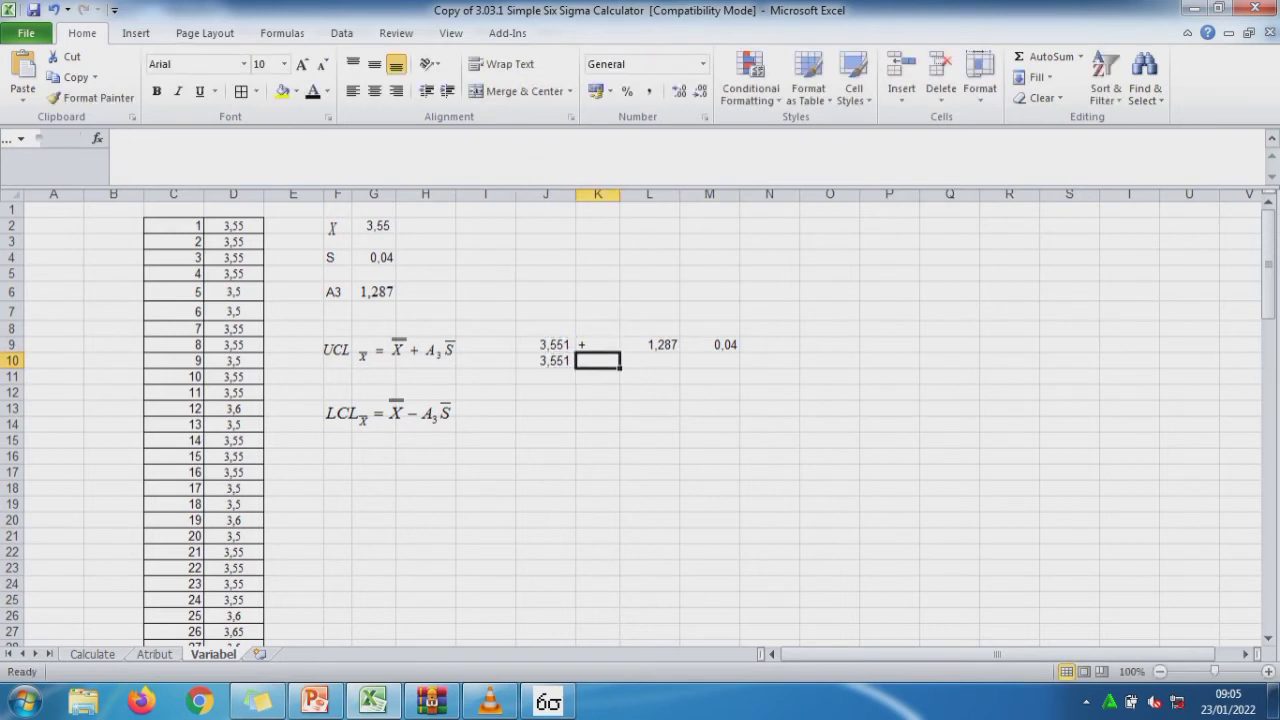
text(+L10)
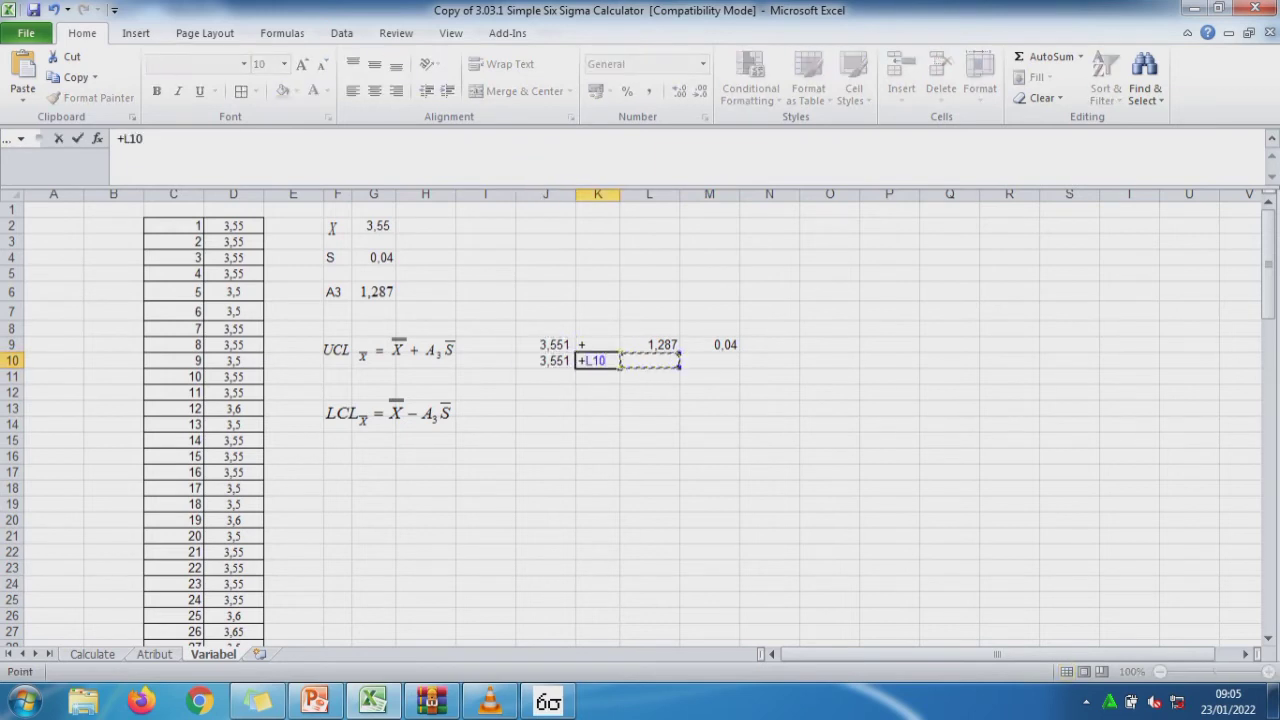
key(BackSpace)
key(BackSpace)
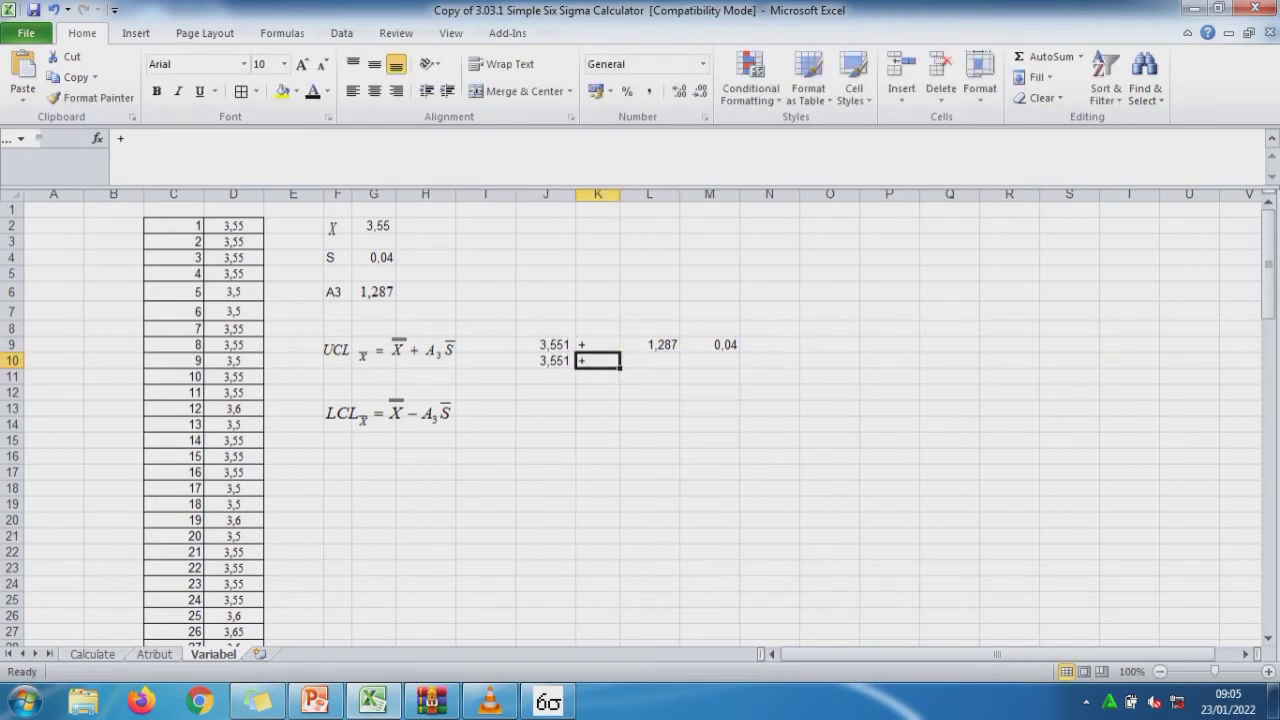
key(Tab)
text(=L)
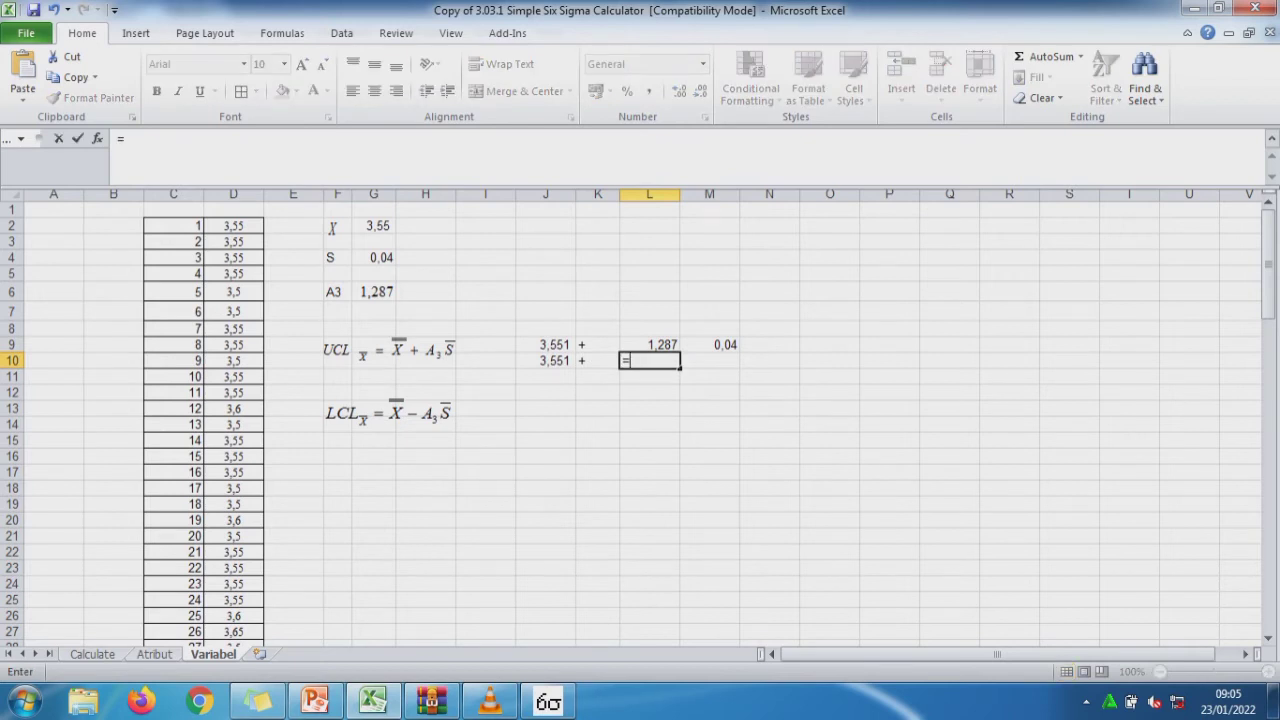
text(9*)
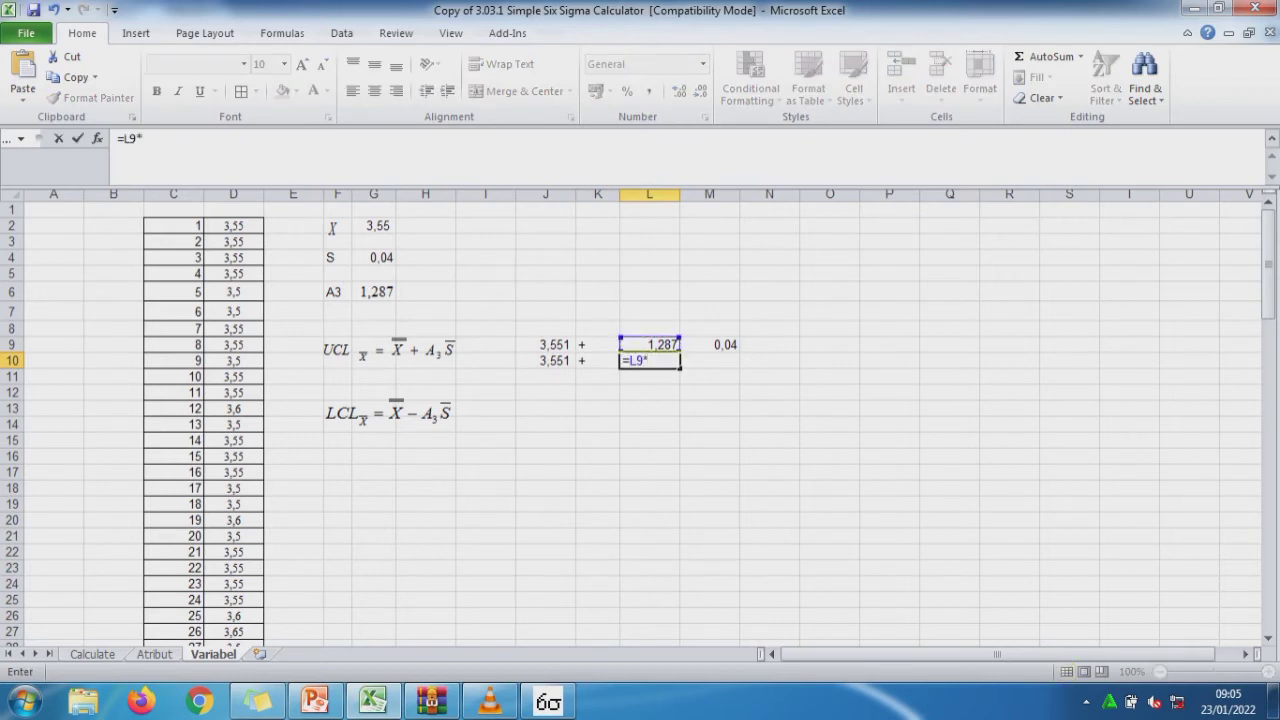
text(M9)
key(Return)
Enter =J10+L10 in J11, giving the UCL 3,603.
key(Left)
key(Left)
text(=)
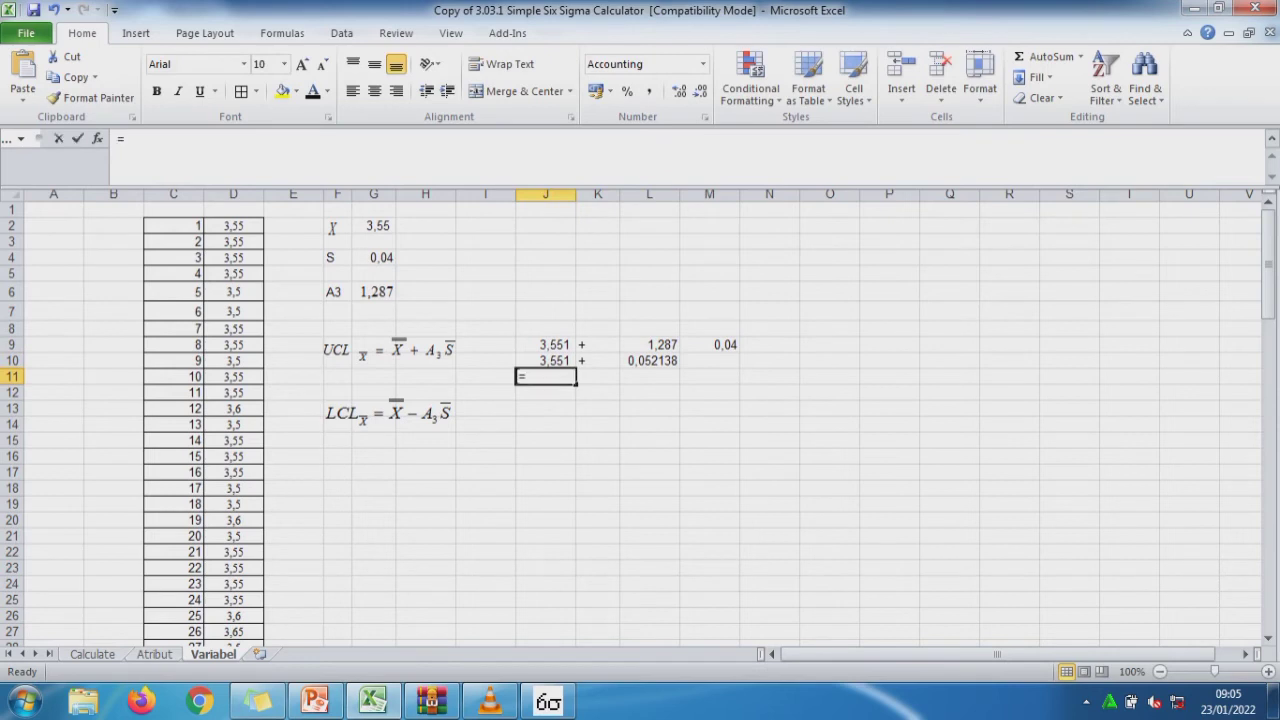
key(Up)
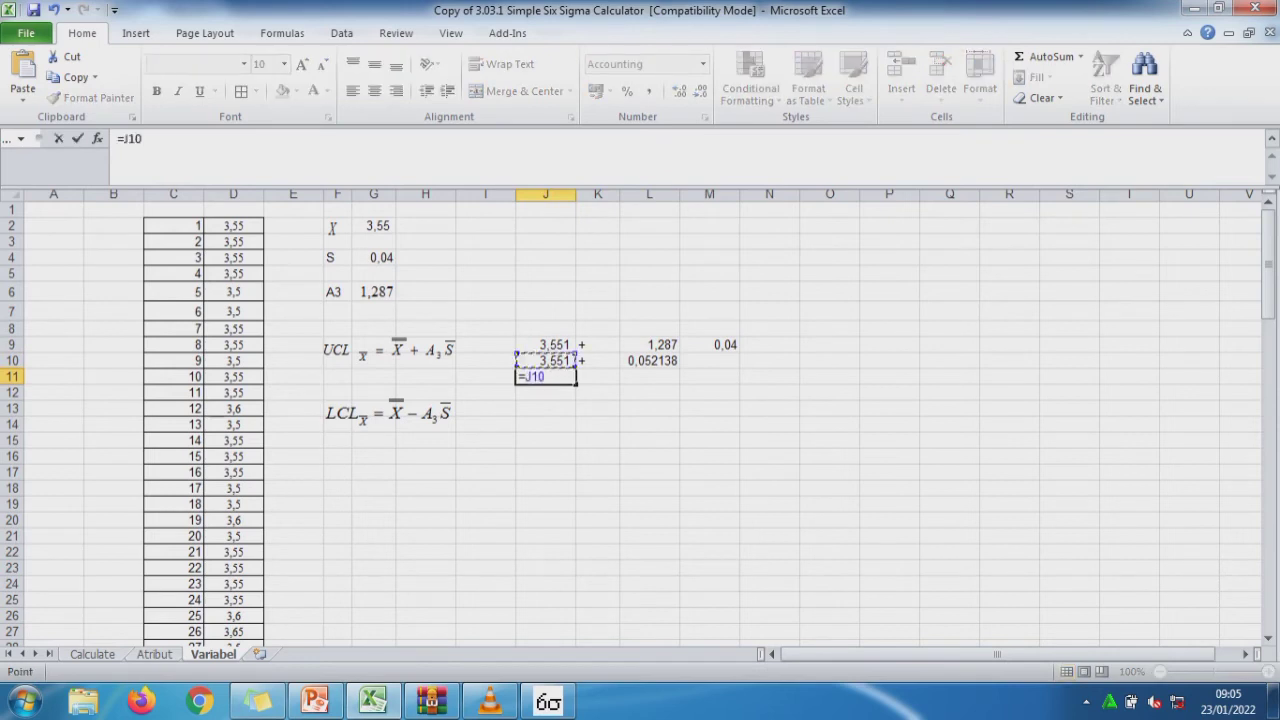
text(+)
key(Up)
key(Right)
key(Right)
key(Return)
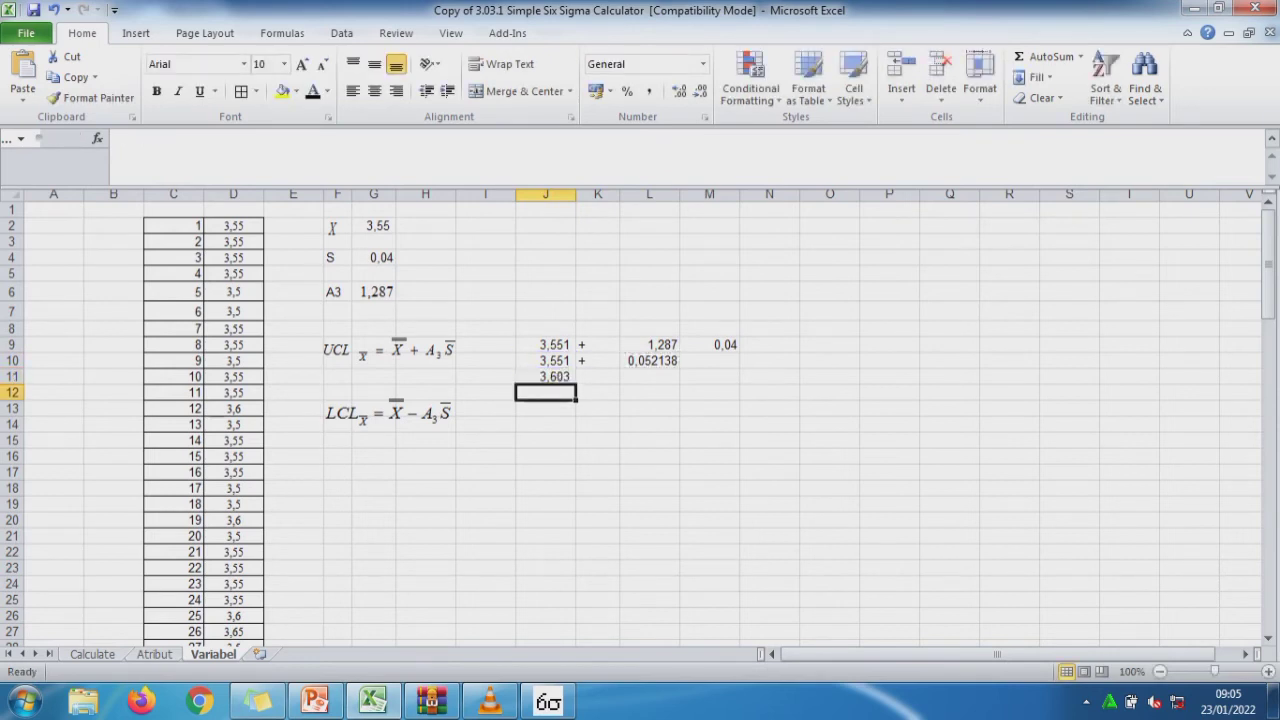
click(546, 408)
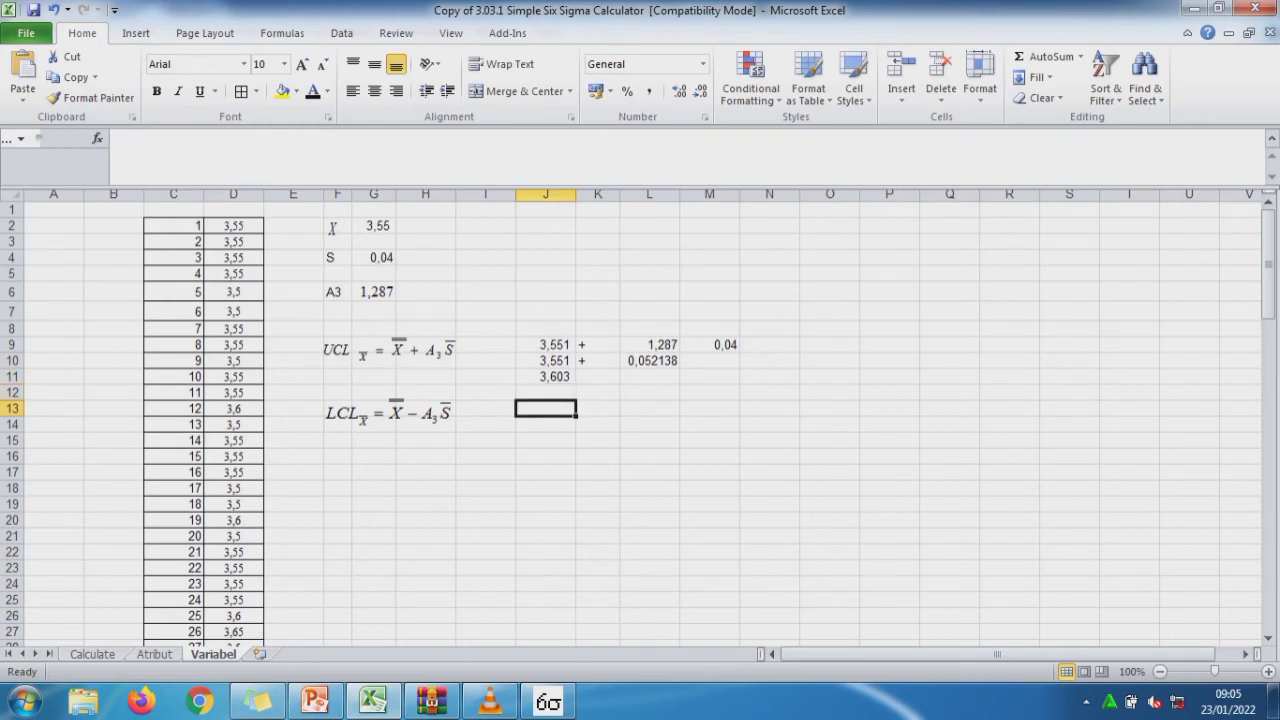
Put =G2 in J13 and a minus sign label in K13.
text(=)
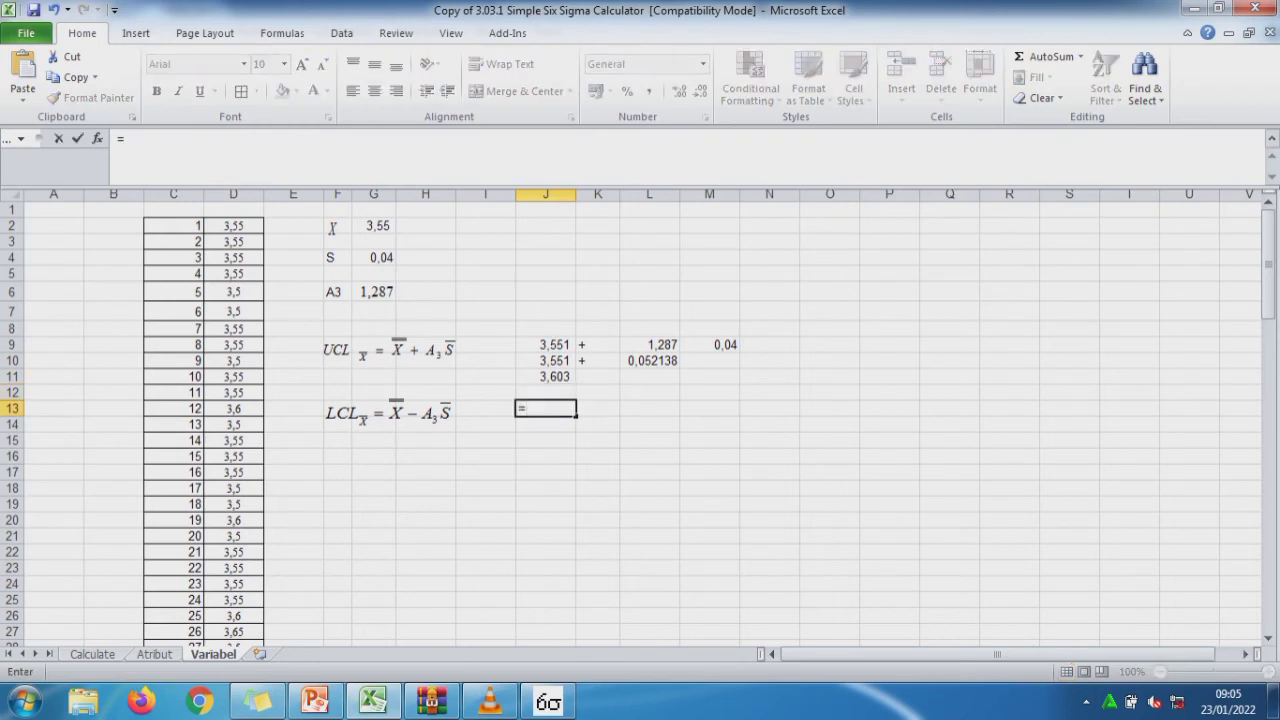
click(377, 226)
key(ctrl+Return)
click(597, 408)
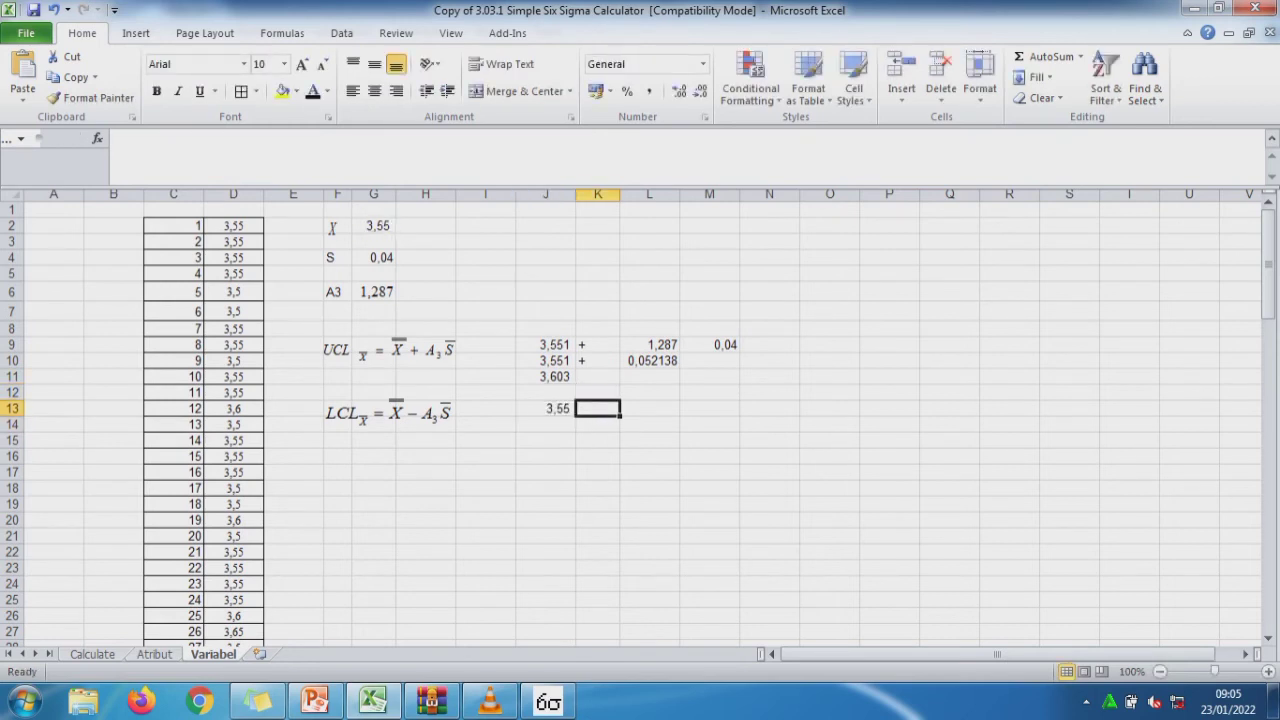
text(-)
key(Right)
key(Left)
key(Left)
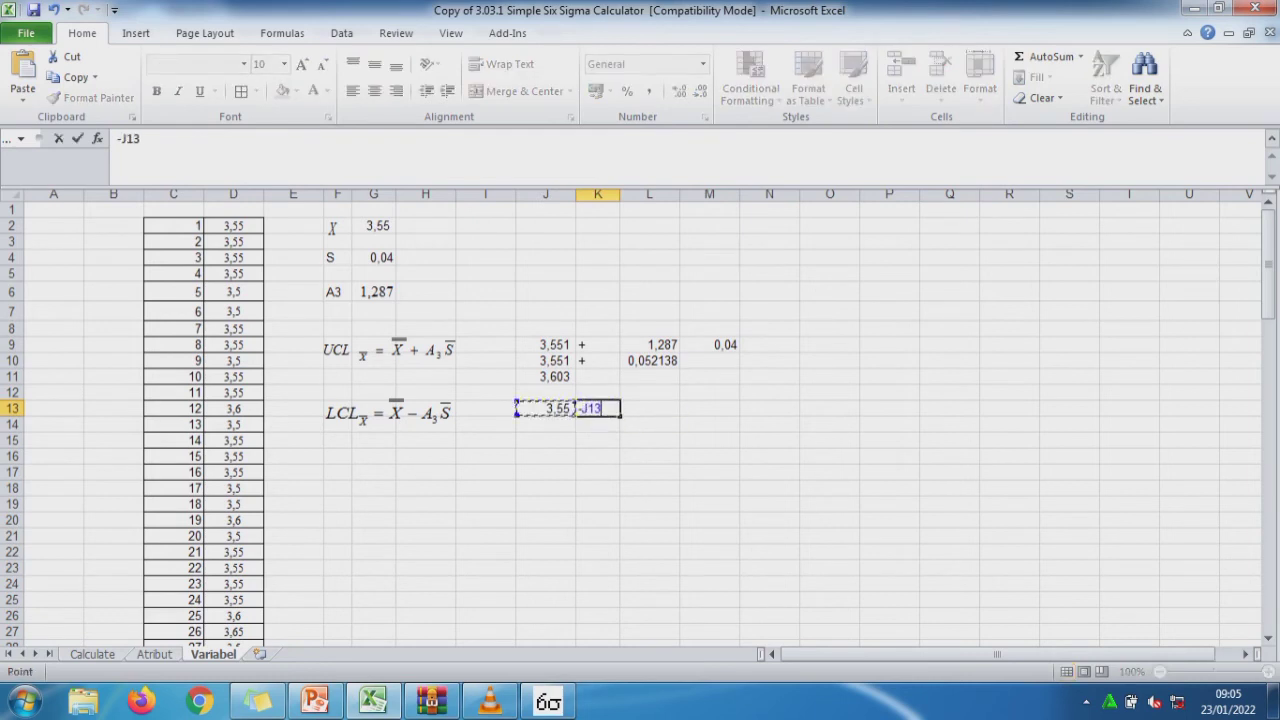
key(BackSpace)
key(BackSpace)
key(BackSpace)
key(BackSpace)
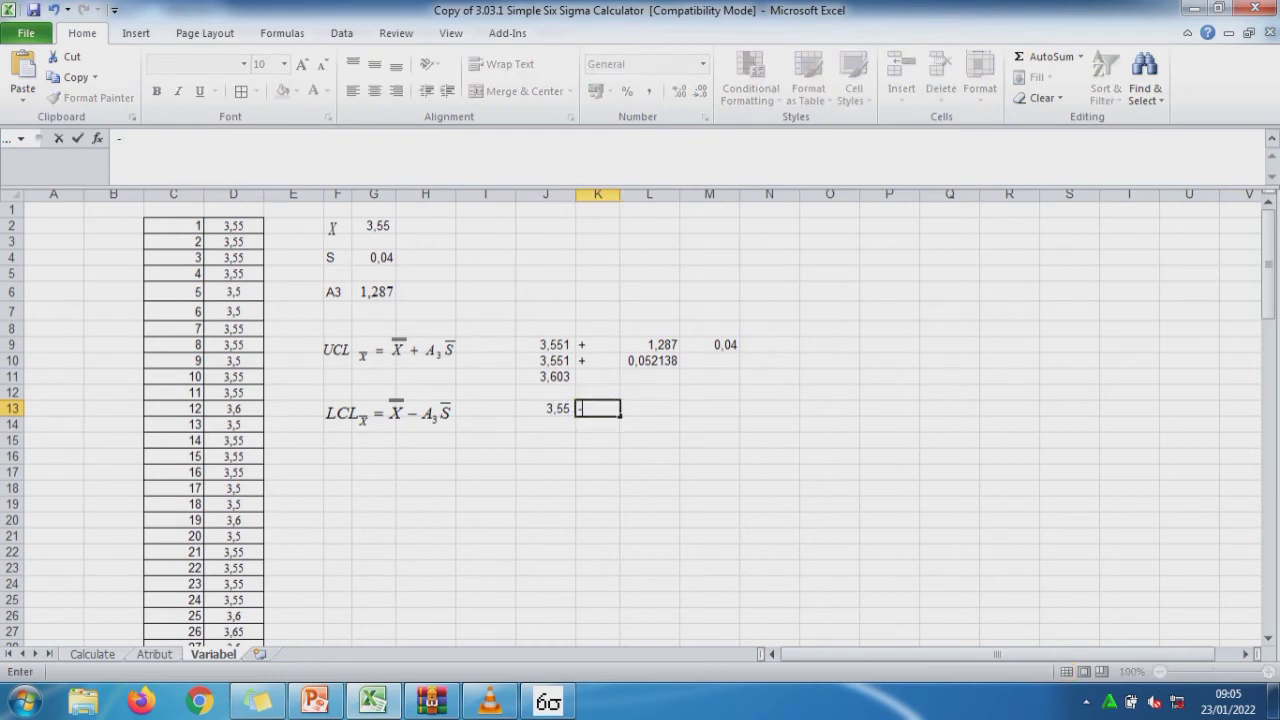
text('-)
key(ctrl+Return)
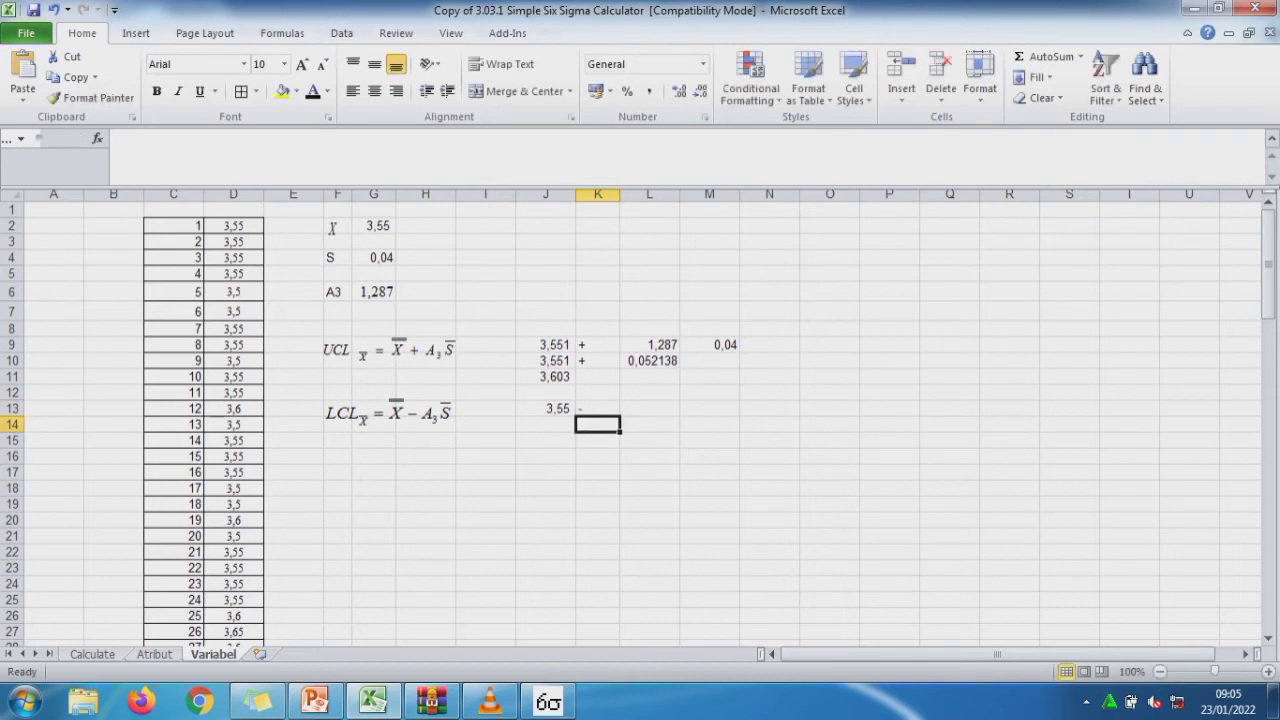
Reference A3 with =G6 (1,287) in L13 and S with =G4 (0,04) in M13.
key(Right)
text(=)
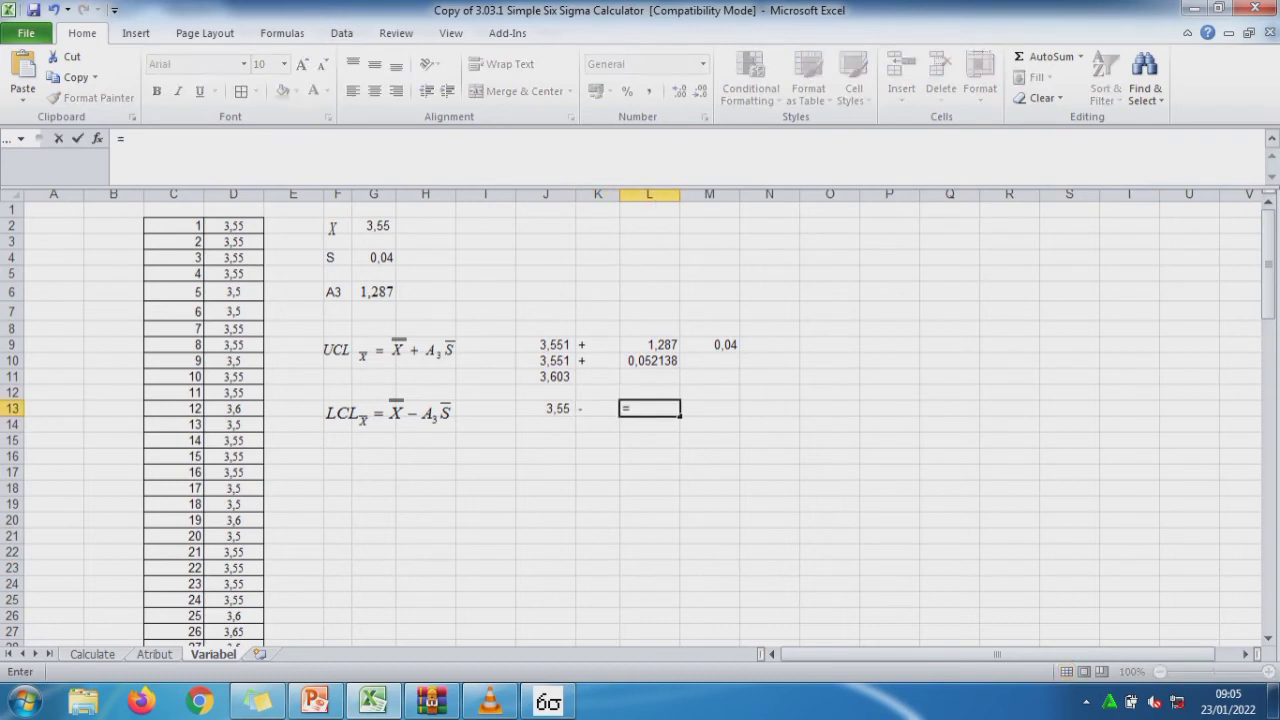
text(G6)
key(Return)
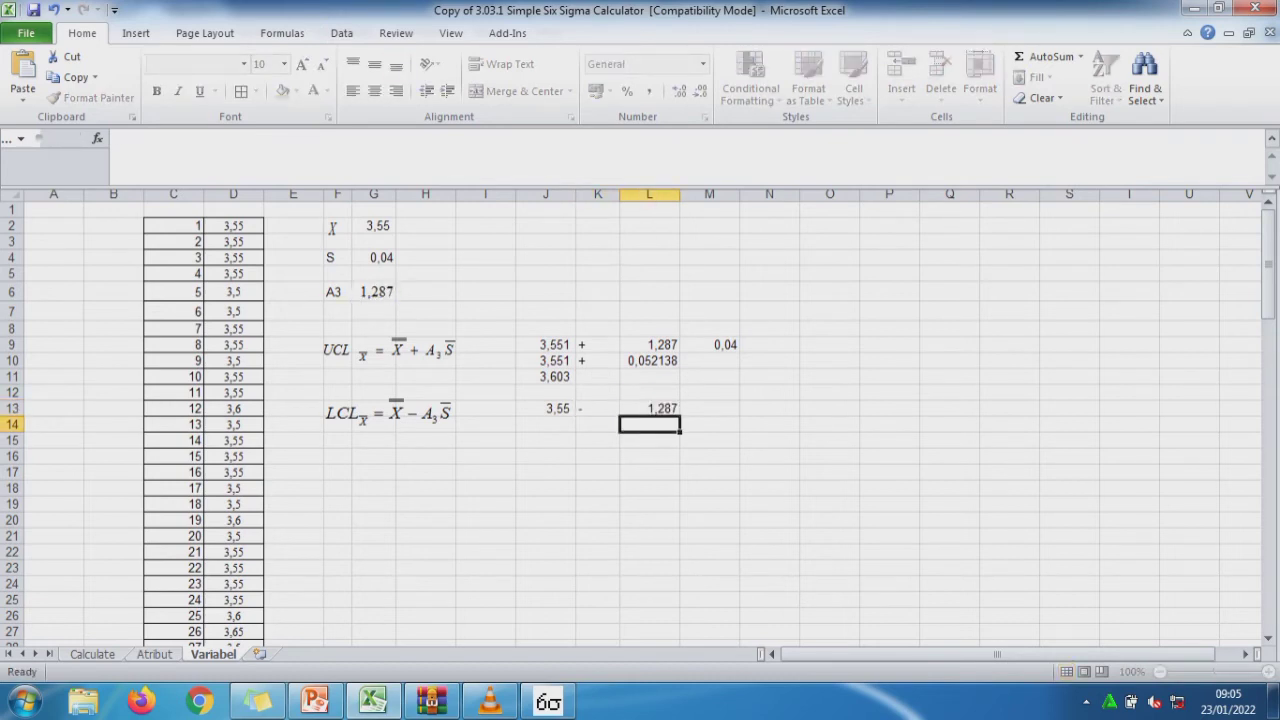
key(Up)
key(Right)
text(=G4)
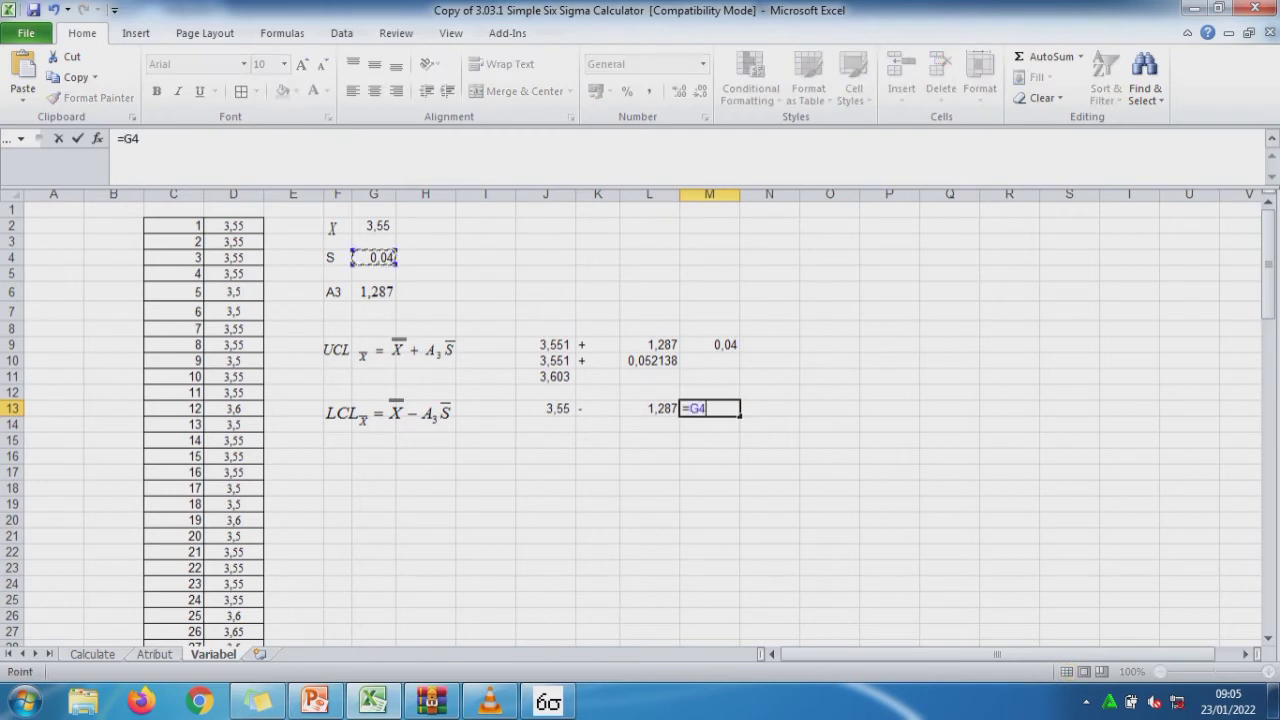
key(Return)
Fill row 14 with =J13, a minus sign, and =L13*M13 giving 0,052138.
key(Left)
key(Left)
key(Left)
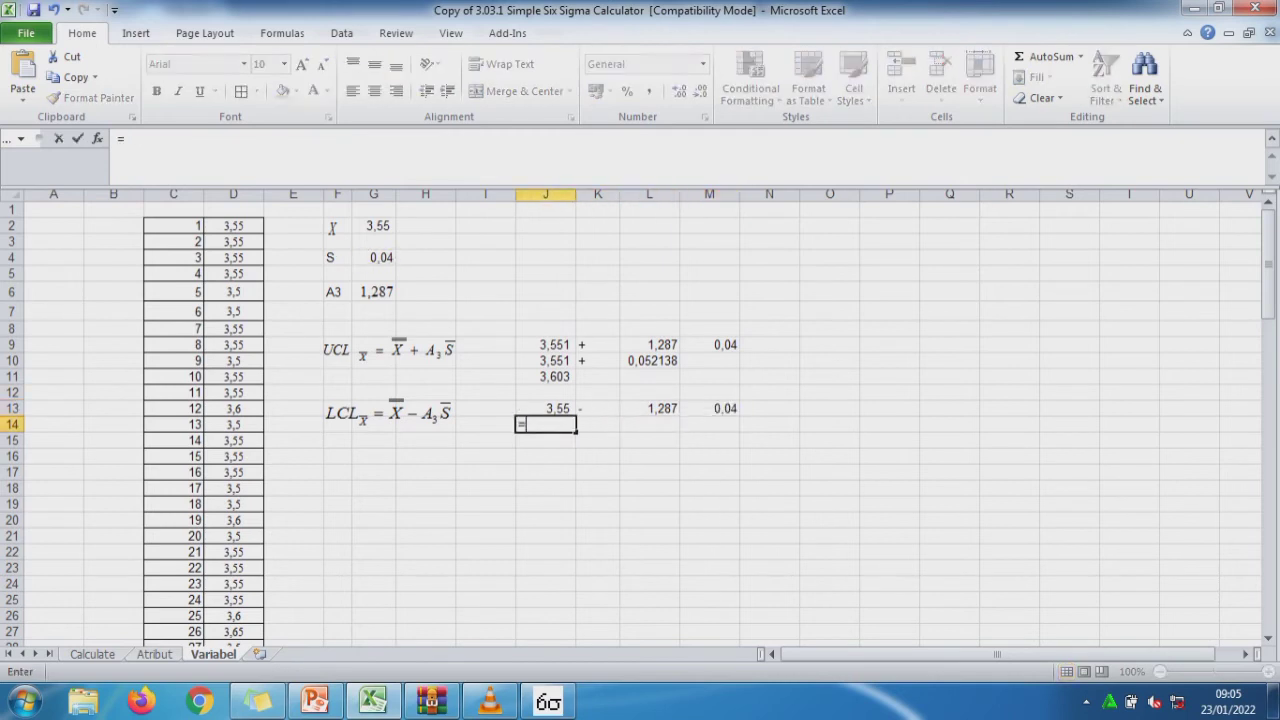
text(=J13)
key(Tab)
text(')
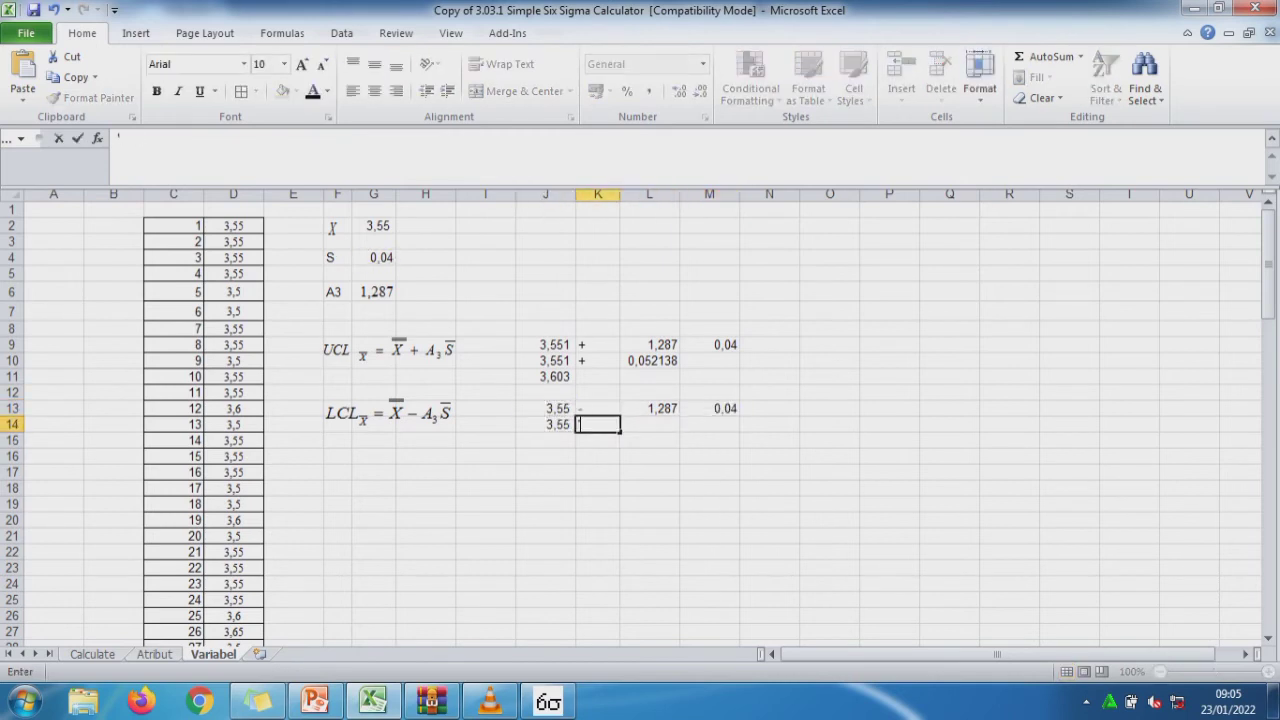
text(-)
key(Tab)
text(=)
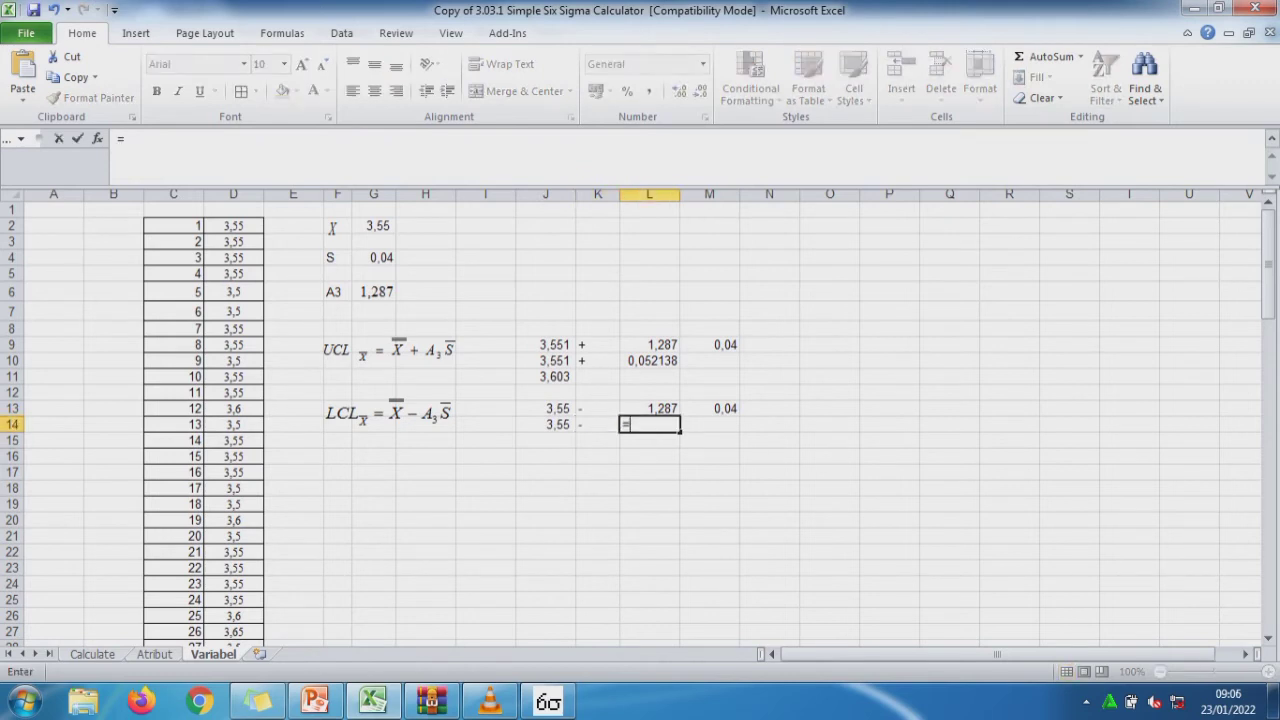
key(Up)
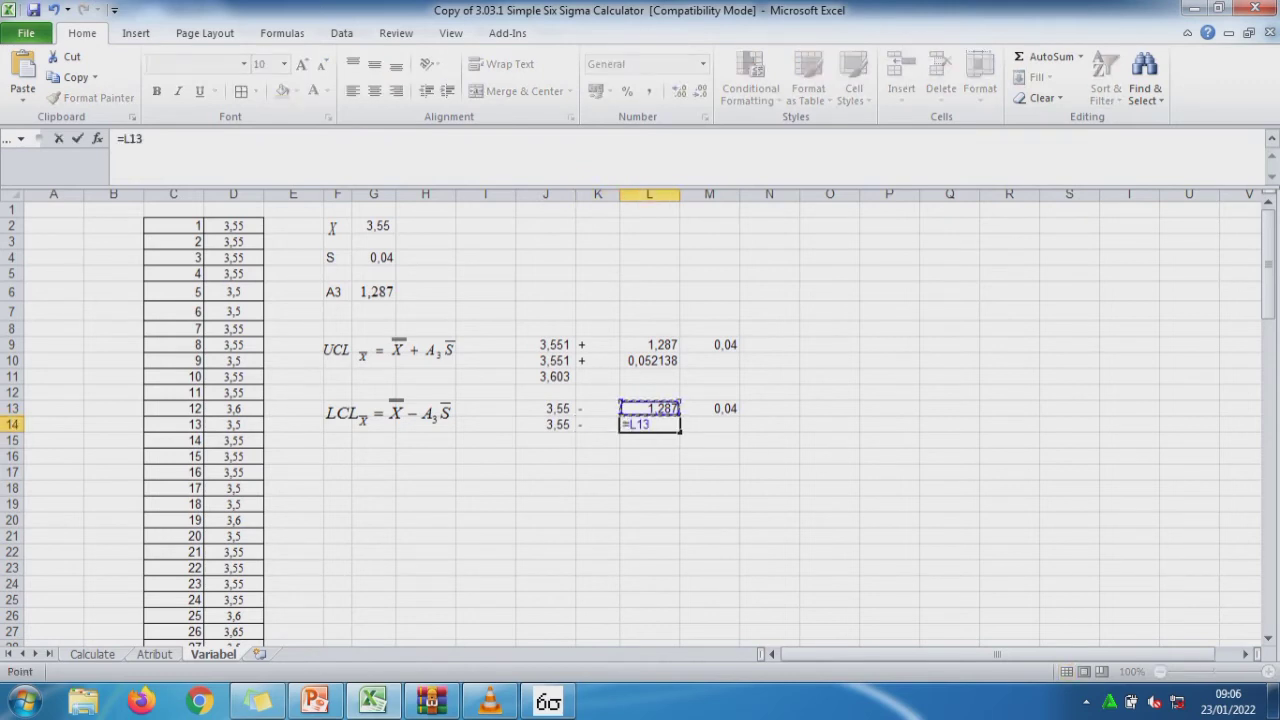
text(*)
key(Up)
key(Right)
key(Return)
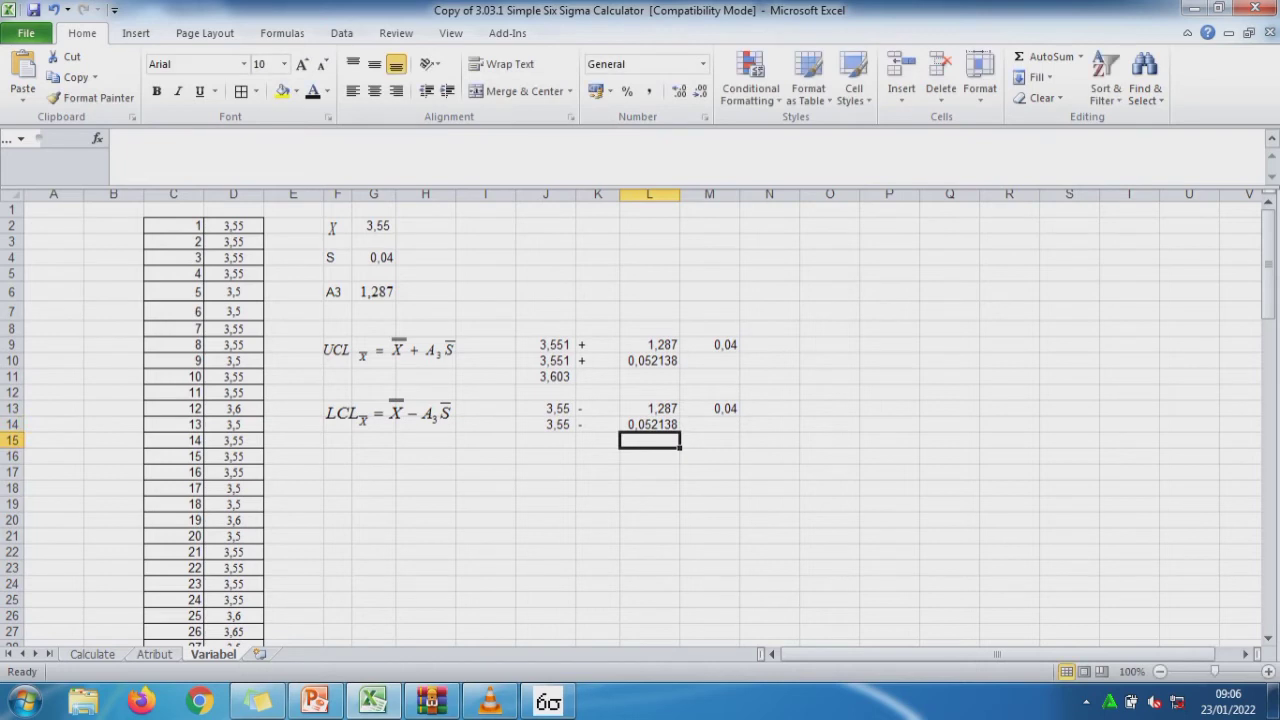
Enter =J14-L14 in J15 and show it with three decimals as 3,498.
click(545, 440)
text(=)
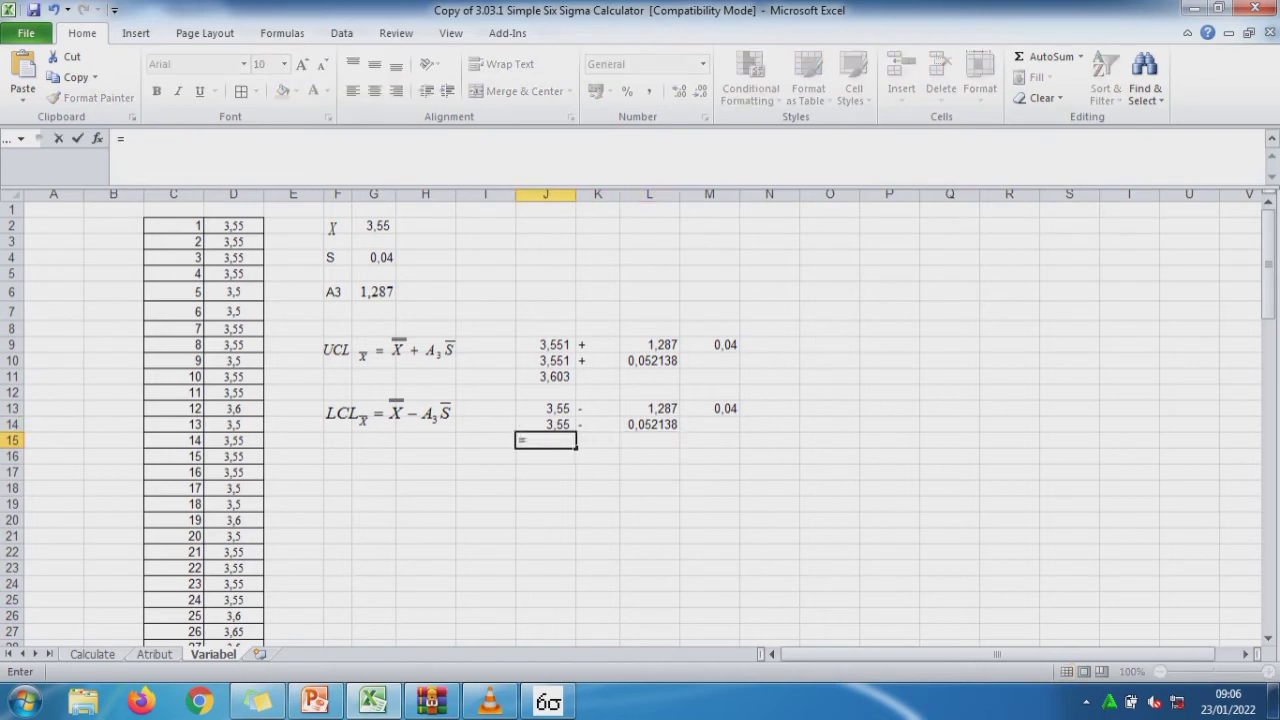
key(Up)
text(-)
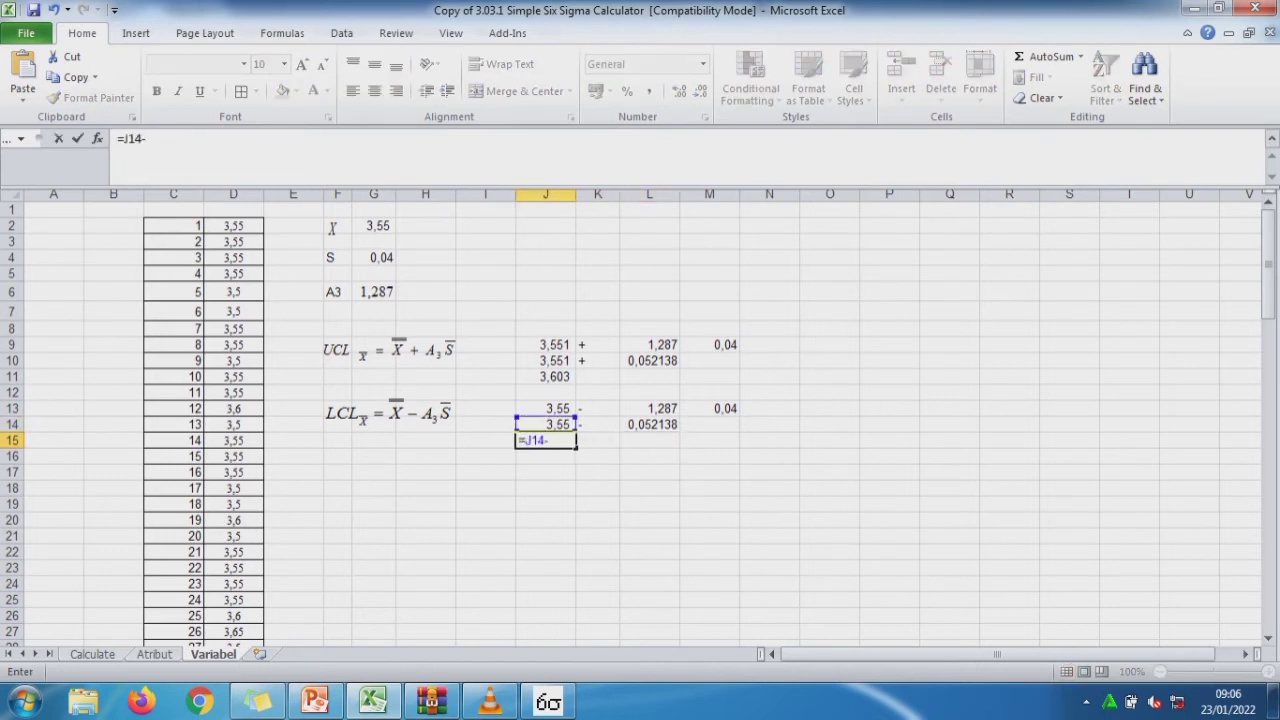
key(Up)
key(Right)
key(Right)
key(ctrl+Return)
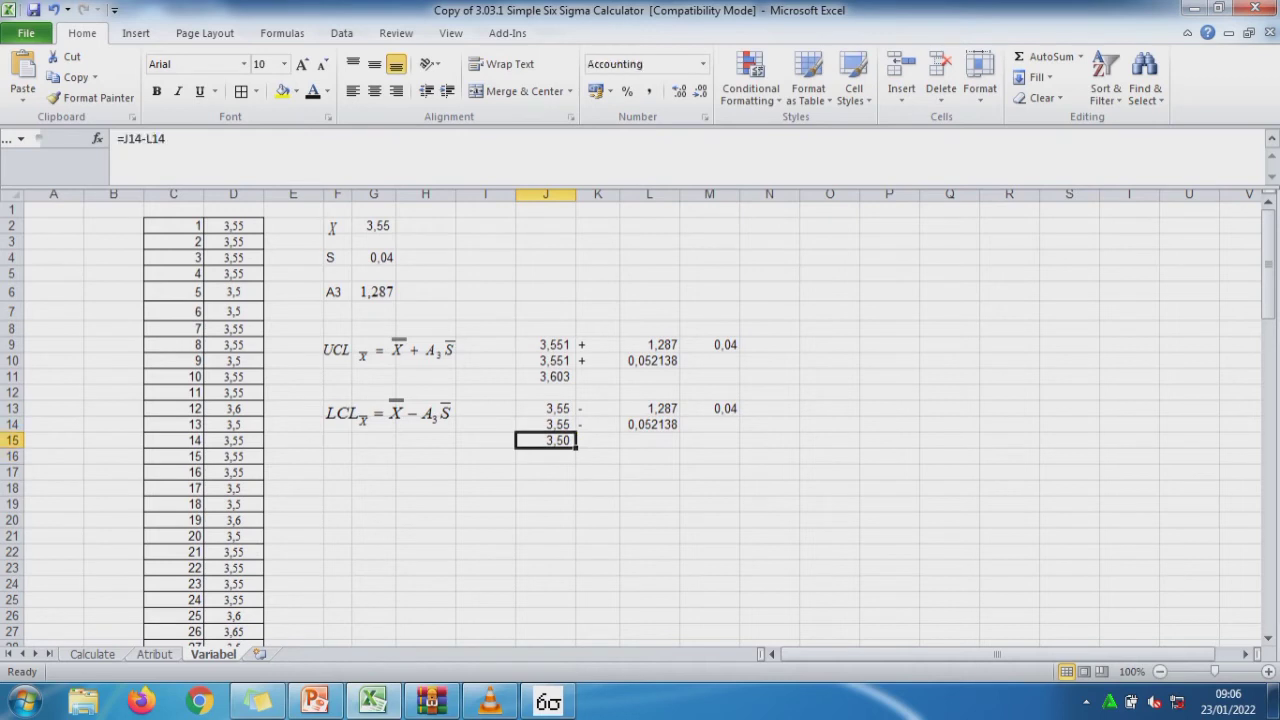
click(679, 91)
click(548, 702)
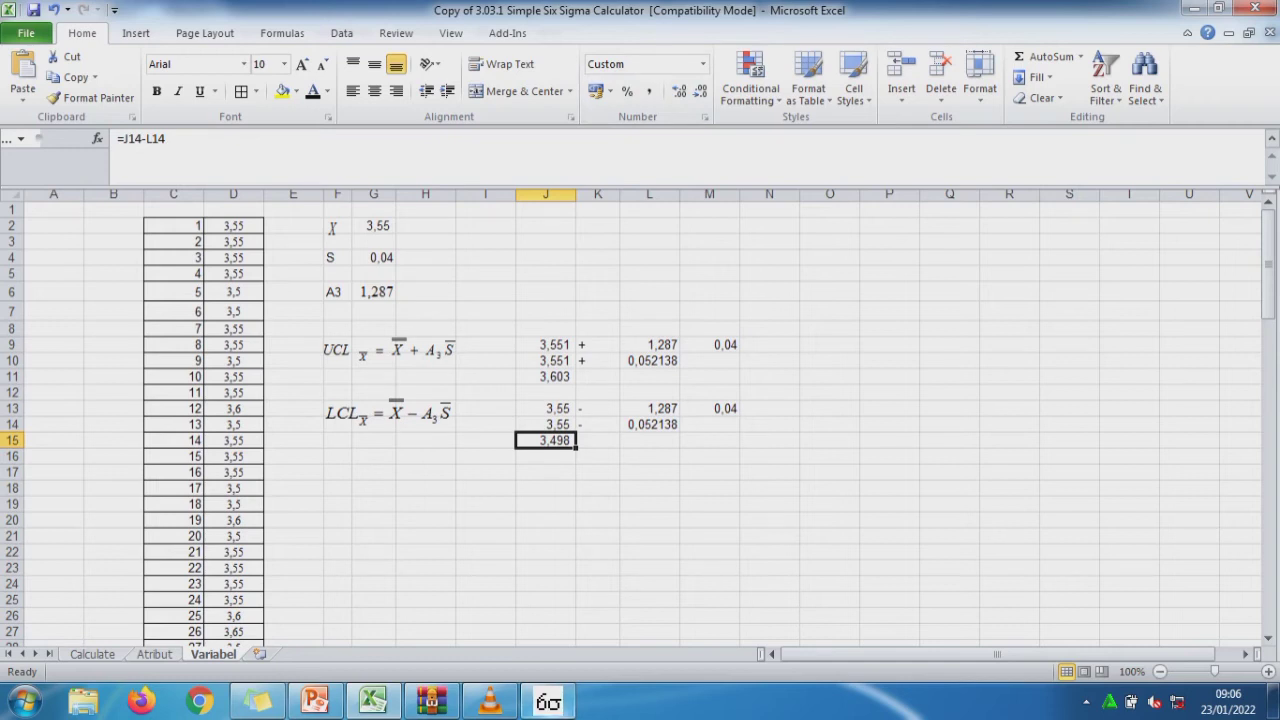
In Variables mode, enter USL 3,603, average 3,55, LSL 3,498 and SD 0,04 to get sigma 2,4.
mouse_move(820, 306)
mouse_down()
mouse_move(905, 228)
mouse_move(889, 224)
mouse_up()
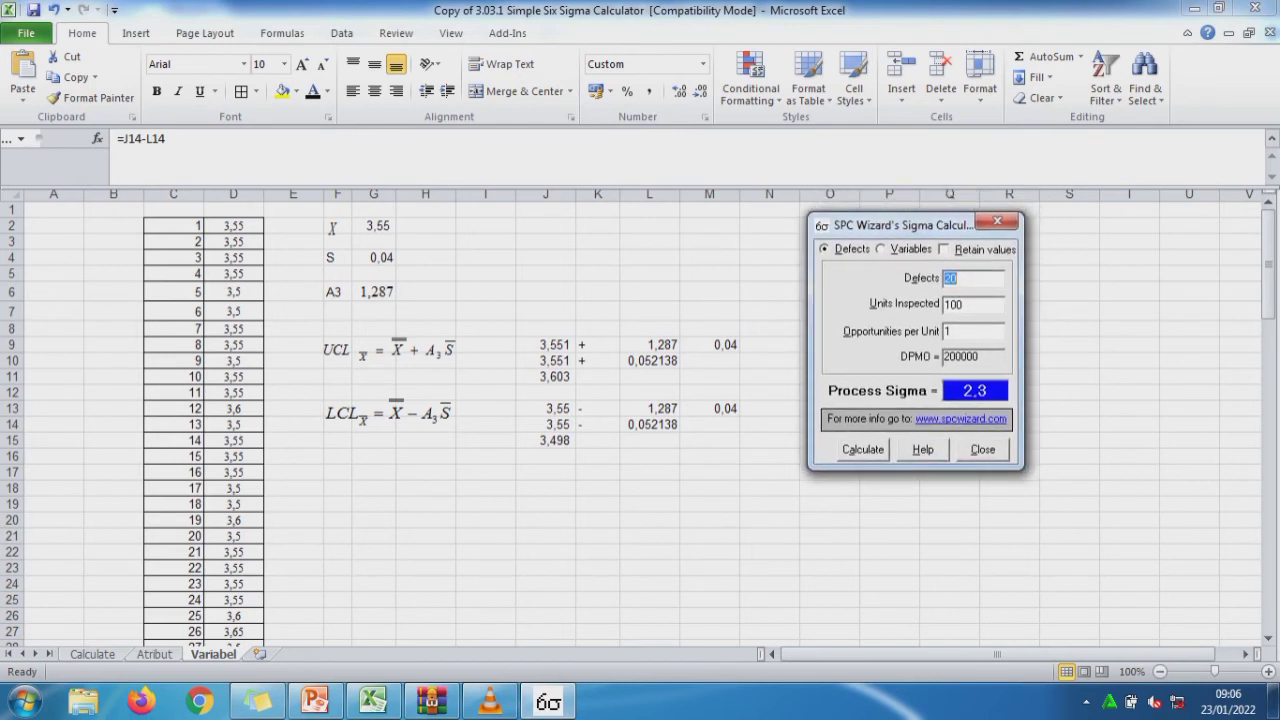
click(880, 249)
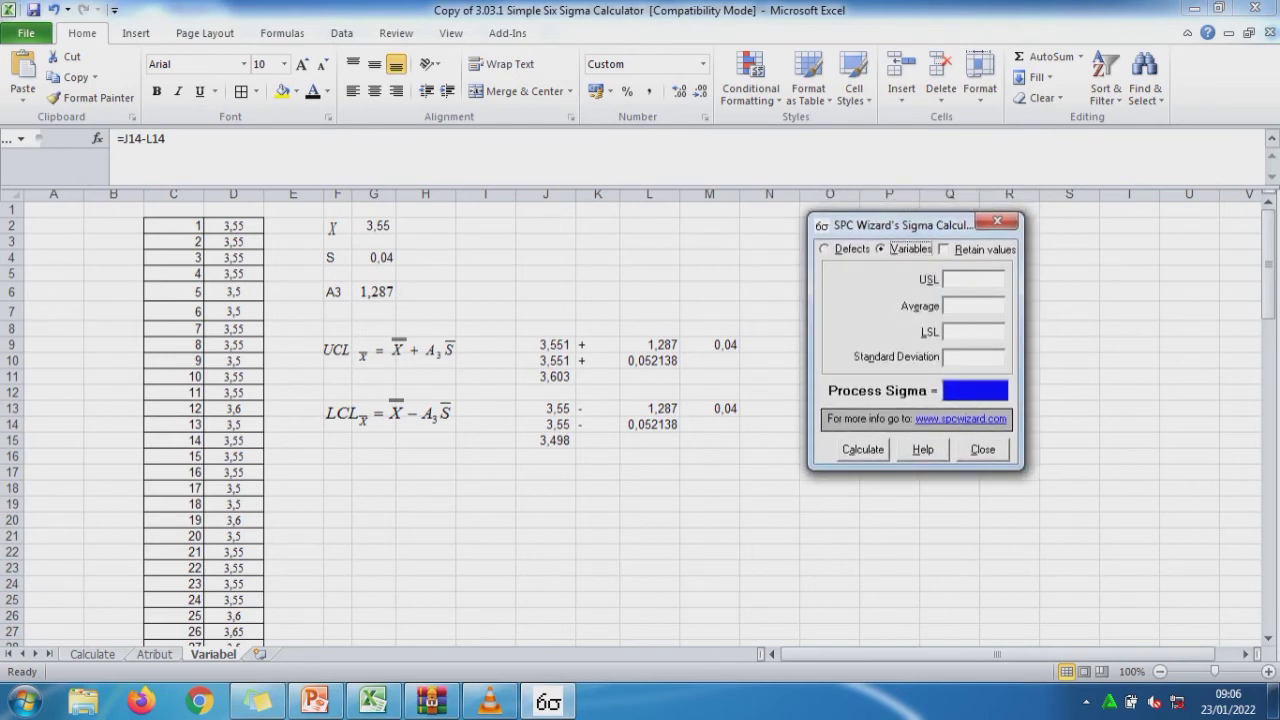
click(972, 279)
text(3)
text(,6)
text(03)
text(3,)
text(55)
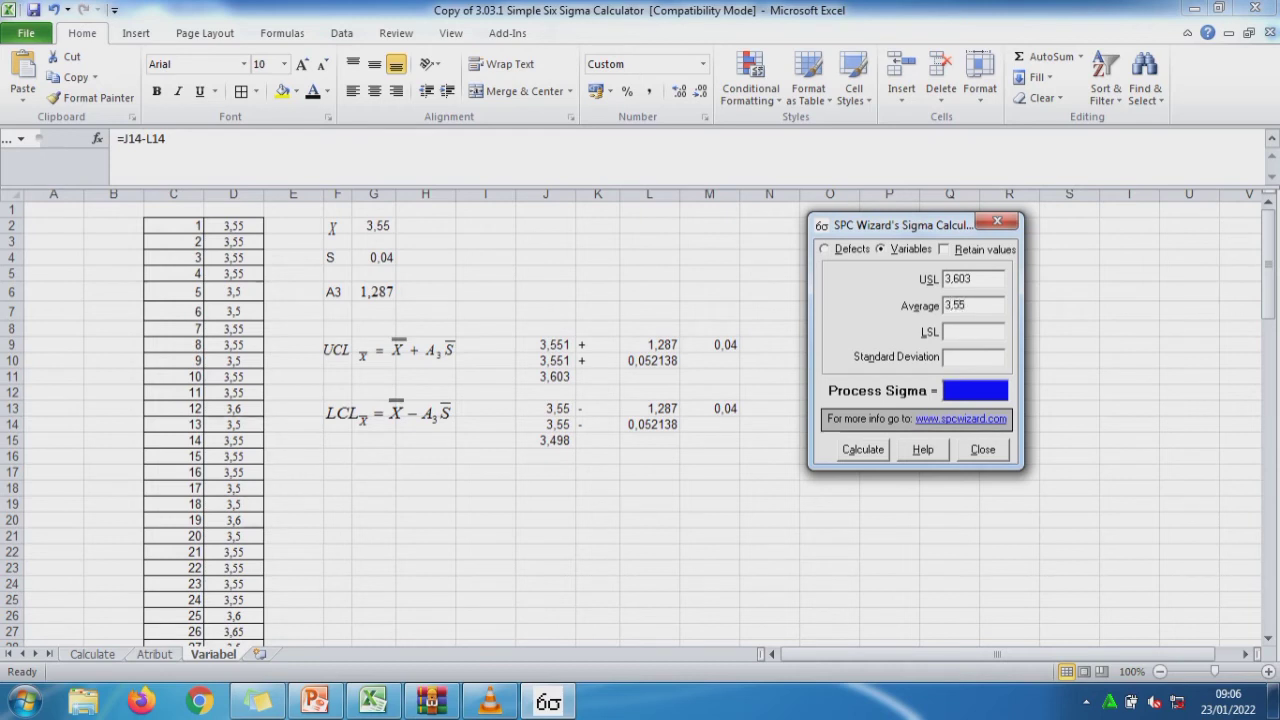
text(3,)
text(4)
text(98)
key(Tab)
text(0,04)
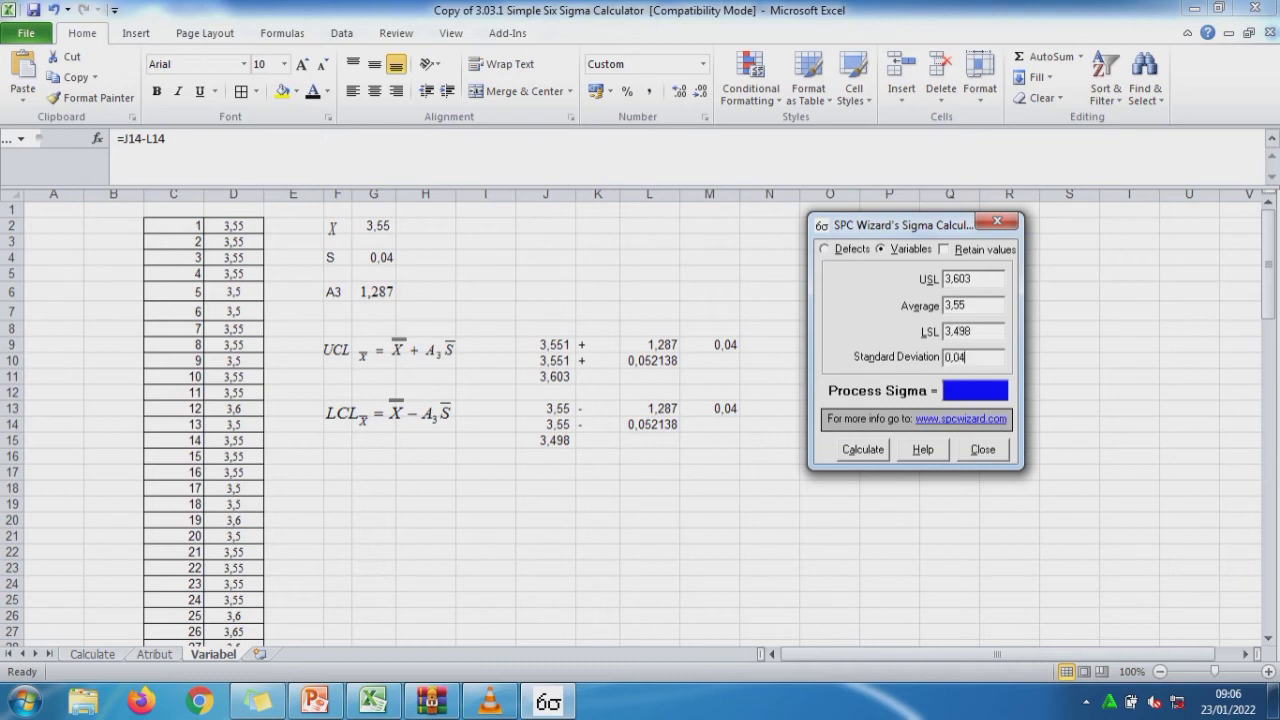
key(Return)
key(alt+Tab)
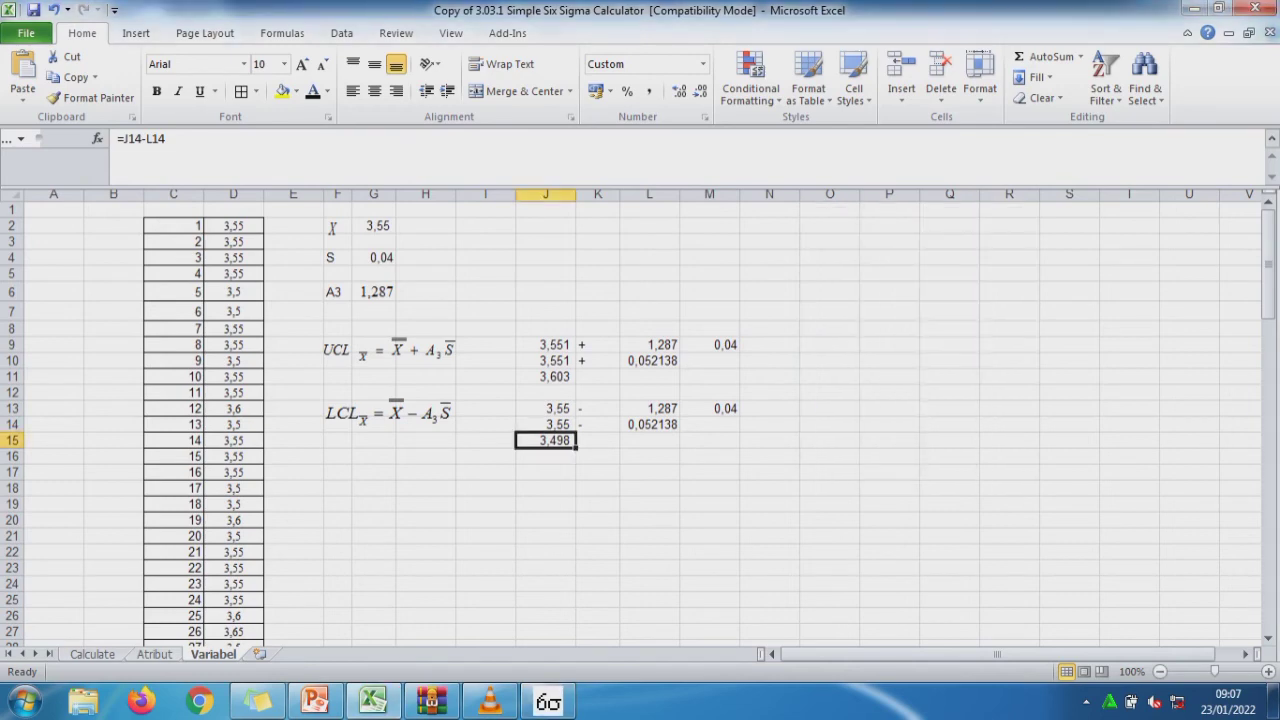
Copy the Six Sigma Table values from the Atribut sheet.
key(ctrl+Page_Up)
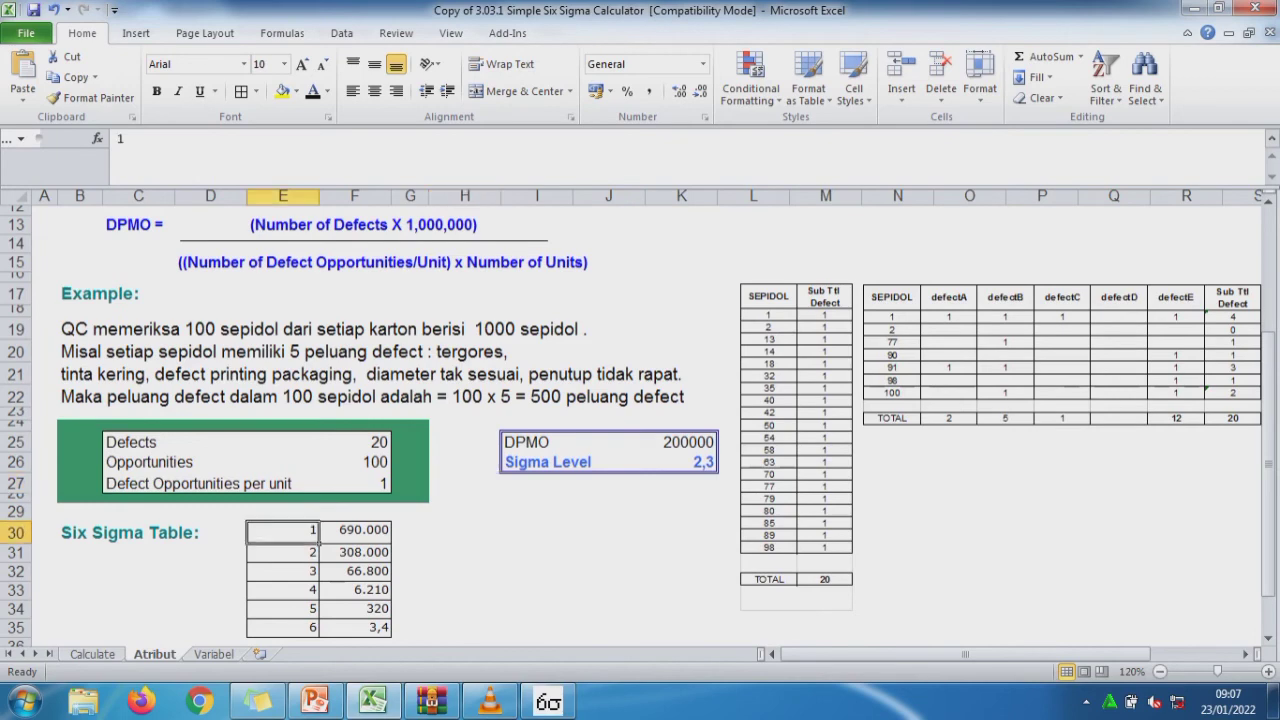
drag(284, 530, 355, 627)
key(ctrl+c)
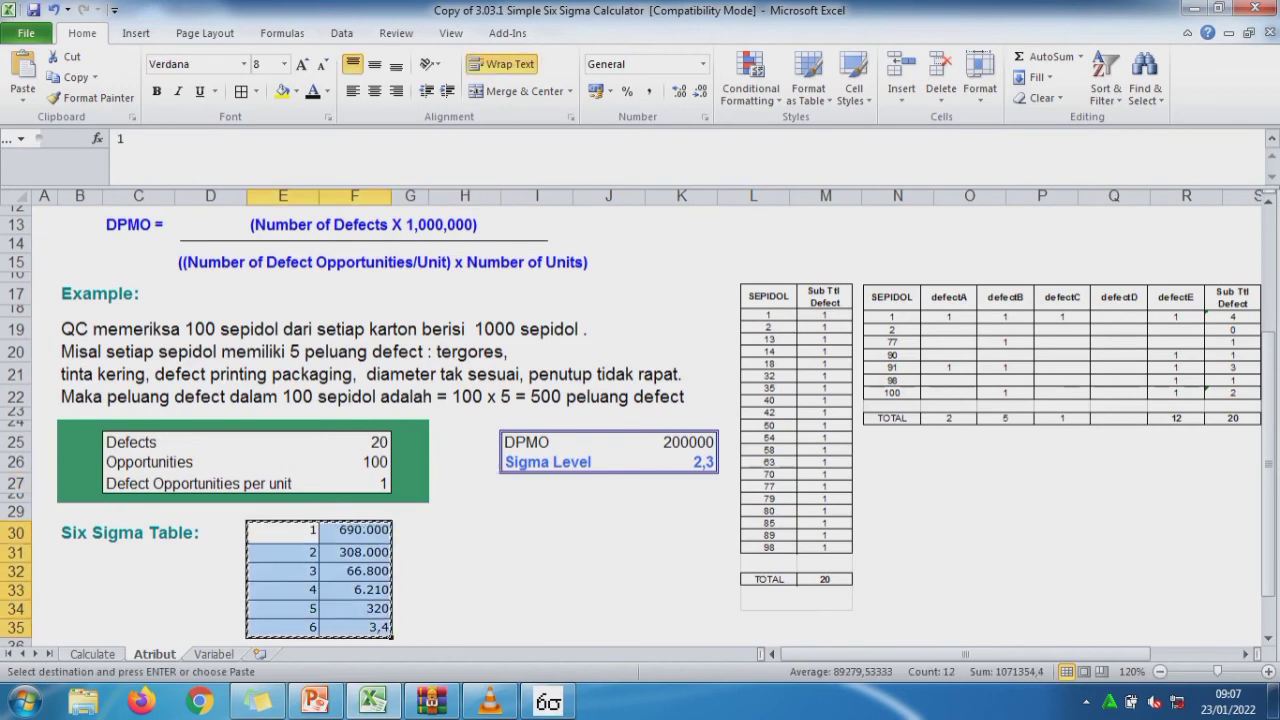
Paste the sigma table at G18 on Variabel, shift it one column left, and widen column G.
key(ctrl+Page_Down)
click(373, 487)
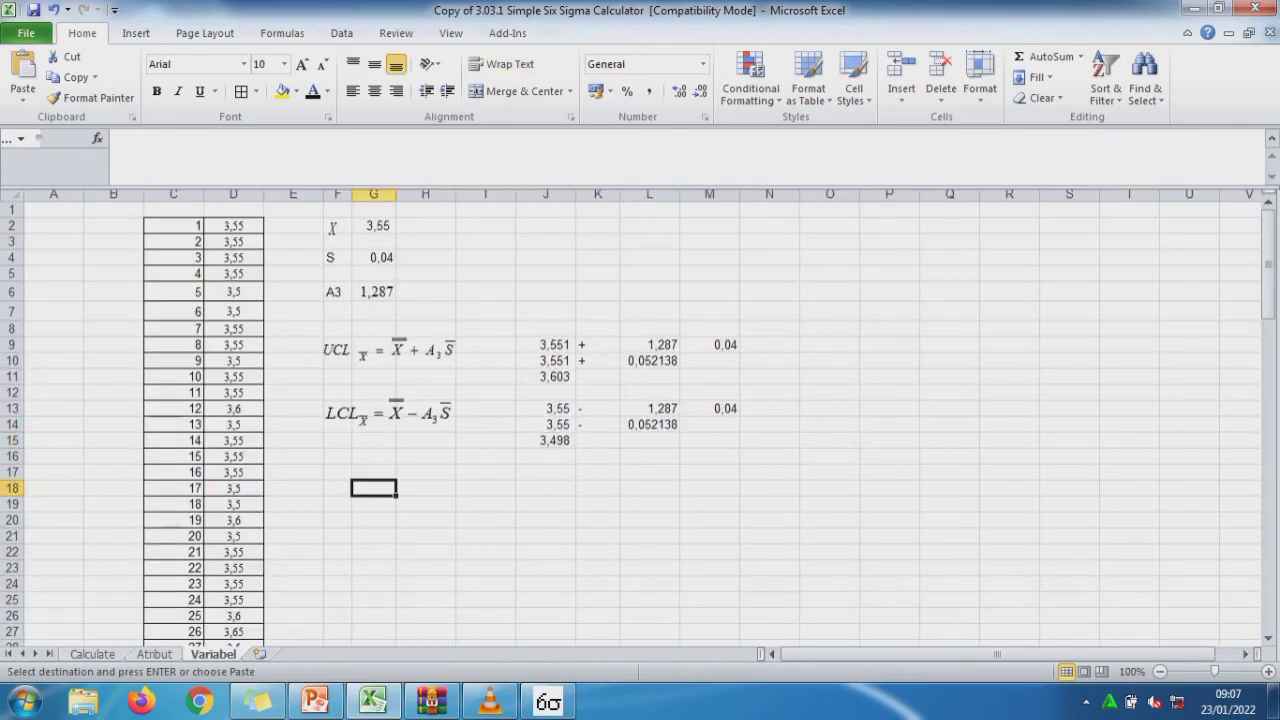
key(ctrl+v)
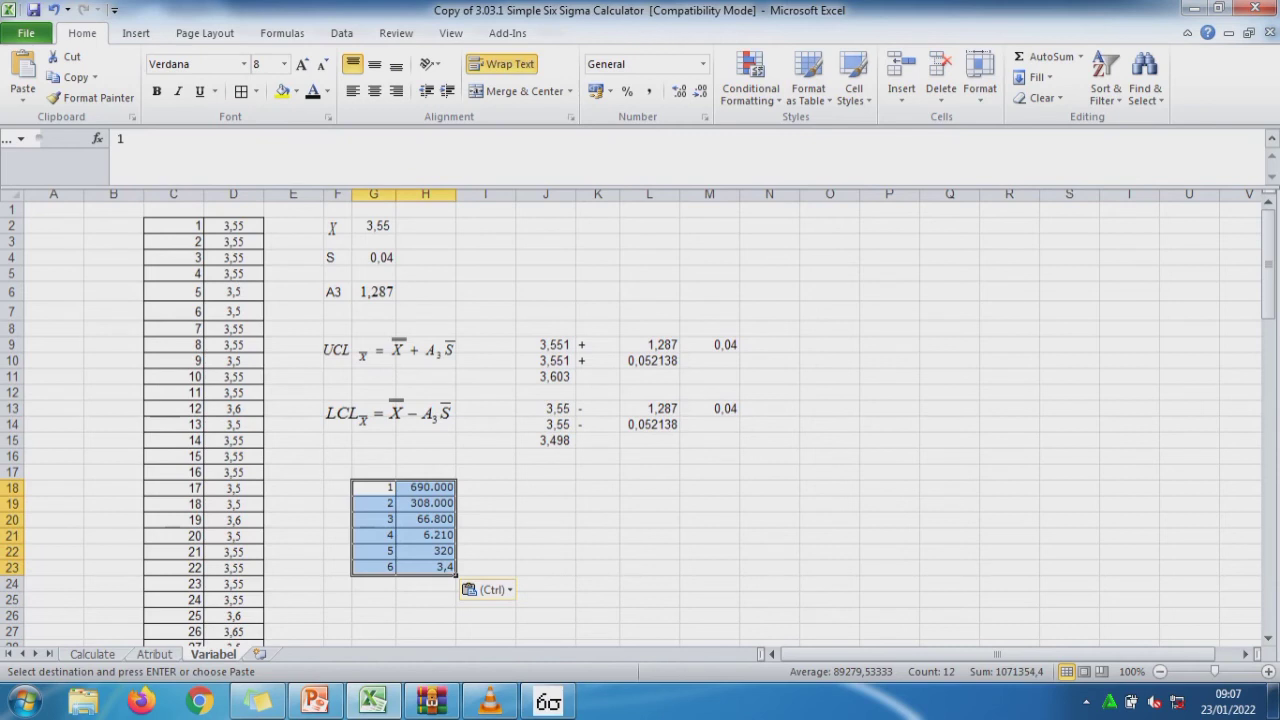
drag(420, 481, 391, 481)
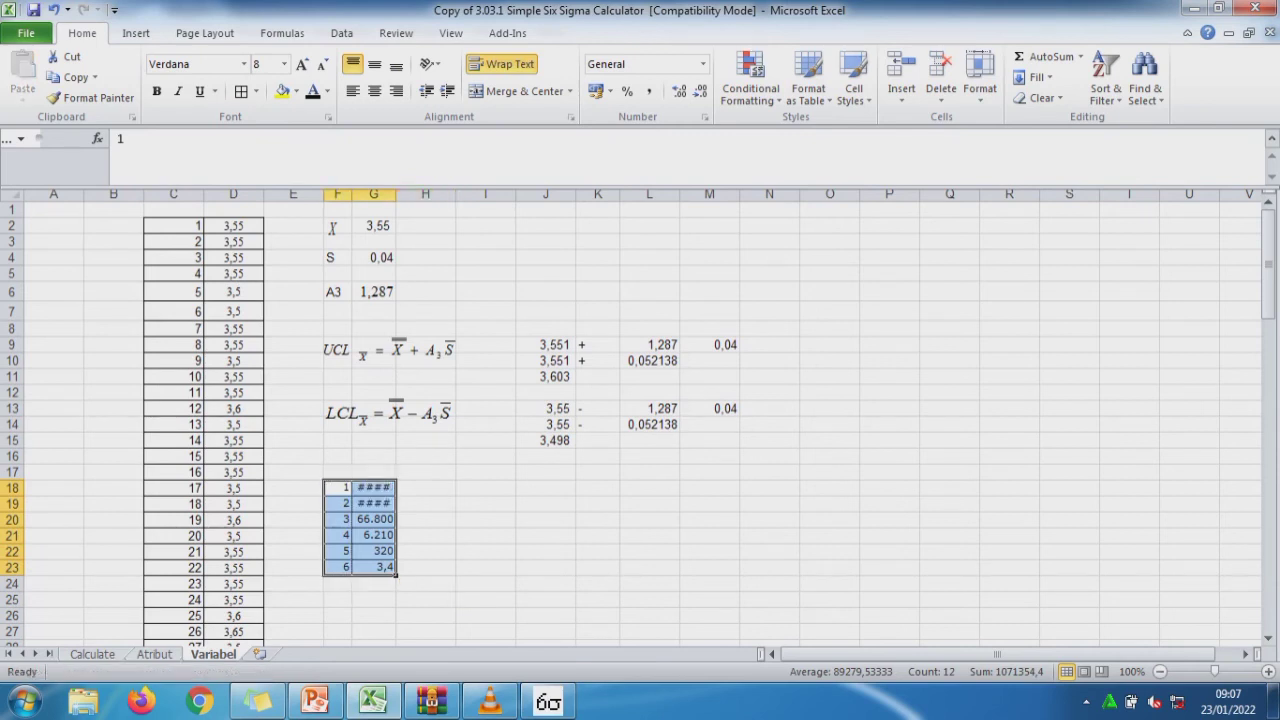
drag(396, 194, 407, 194)
Move the Sigma Calculator aside and fill F18:G19 (690.000, 308.000) with yellow.
click(548, 701)
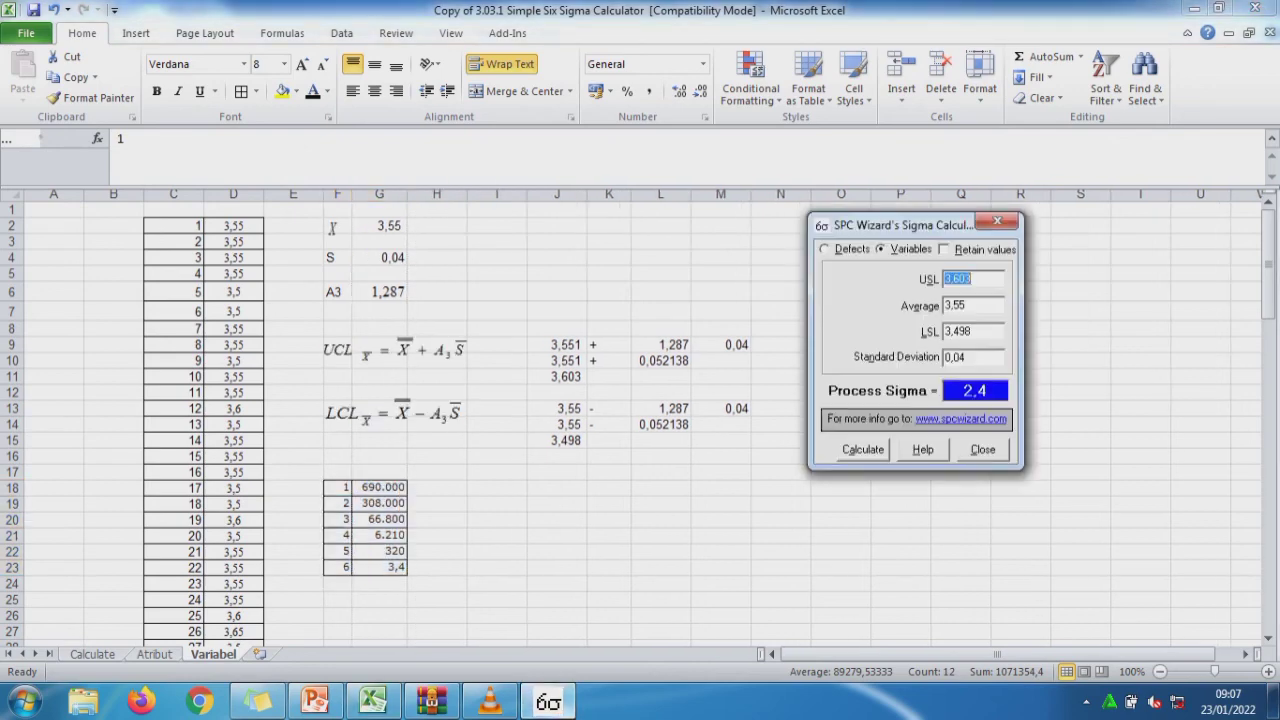
drag(900, 224, 878, 345)
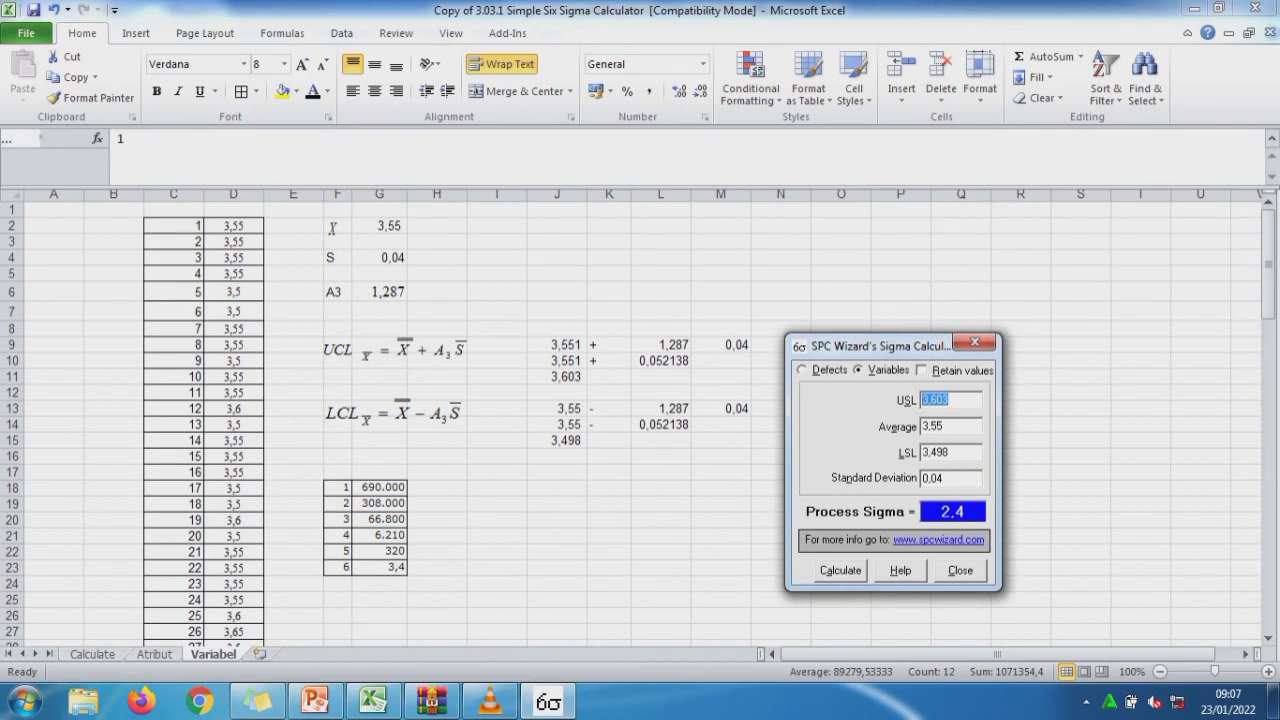
click(960, 570)
drag(337, 487, 380, 503)
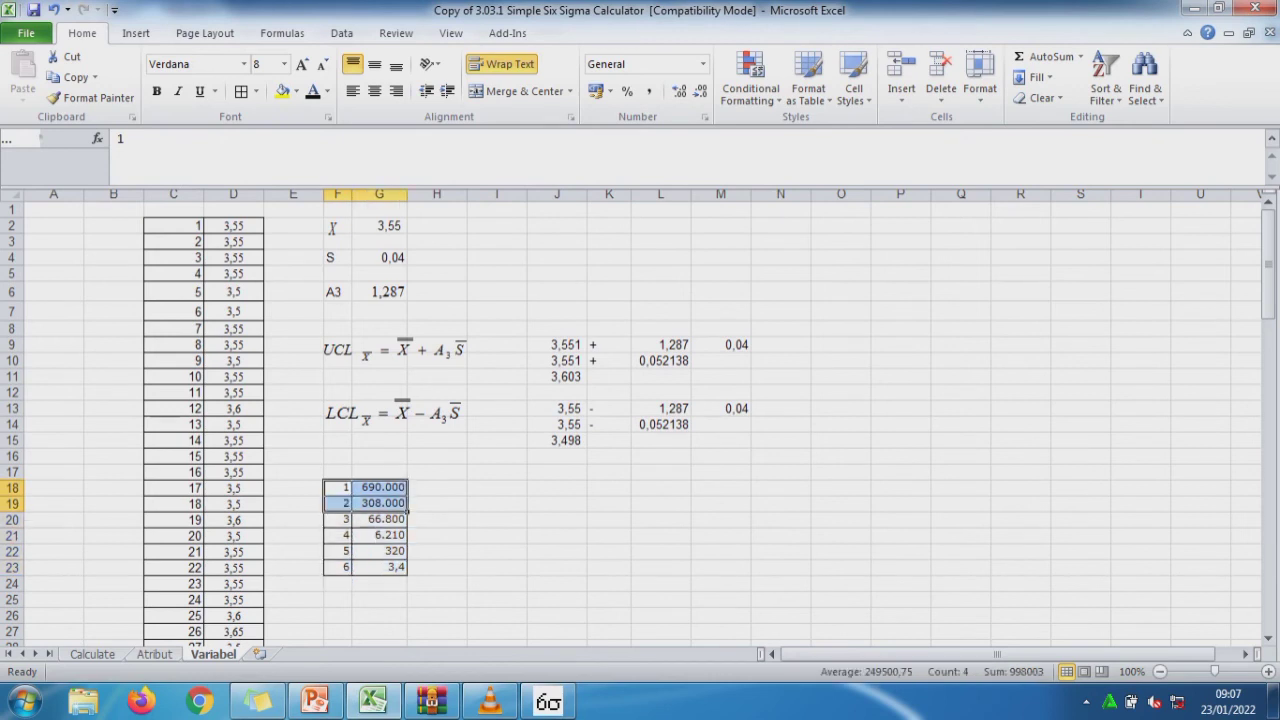
click(283, 91)
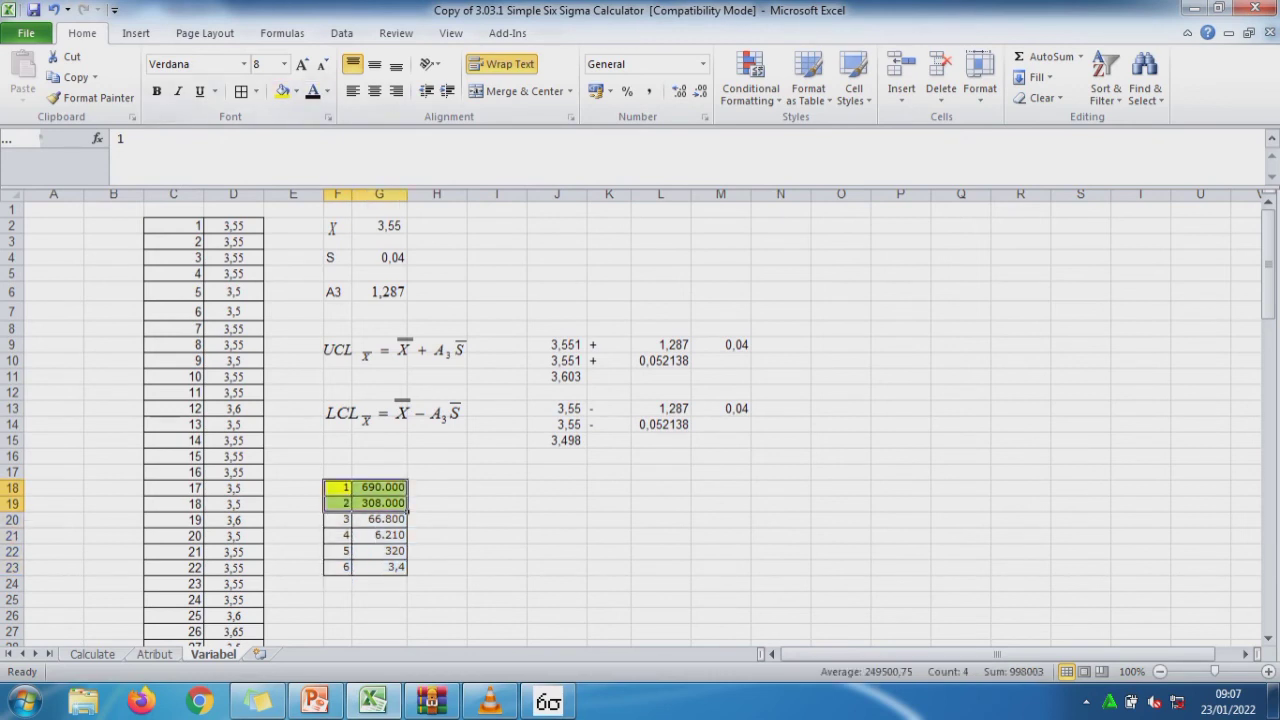
click(548, 702)
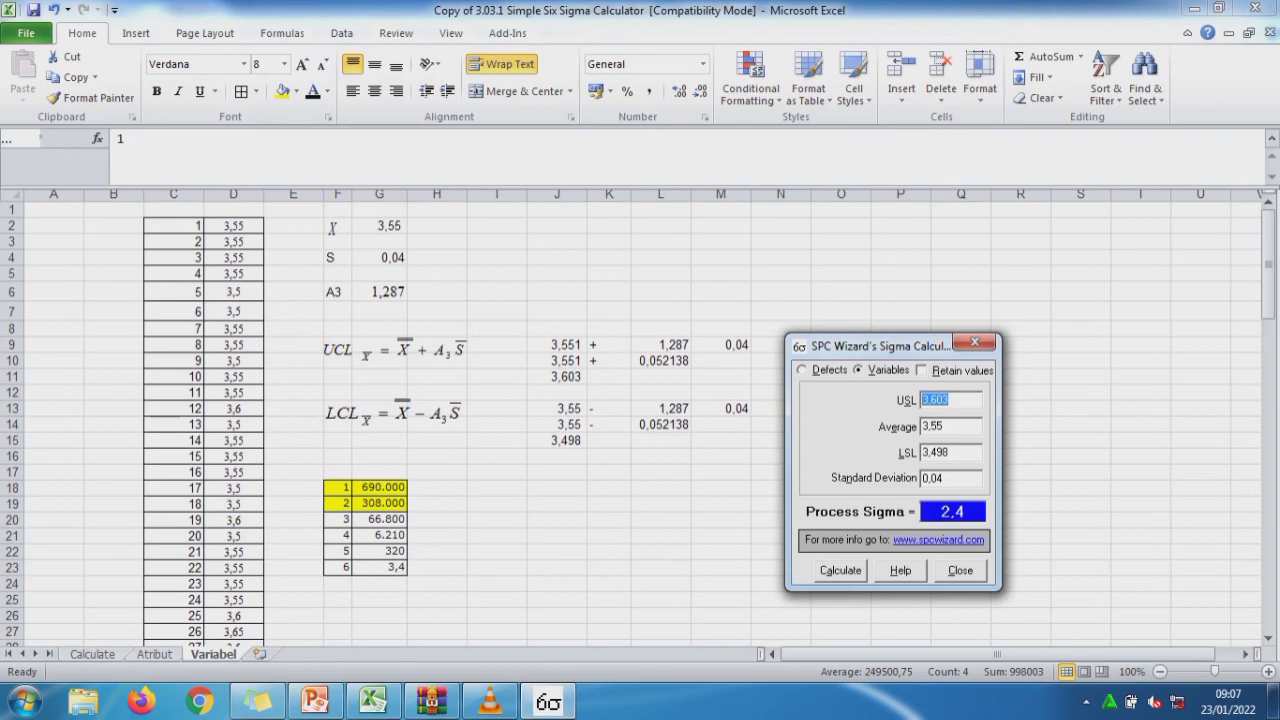
Copy the Sigma Value picture from the Calculate sheet and paste it at J20 on Variabel.
key(alt+Tab)
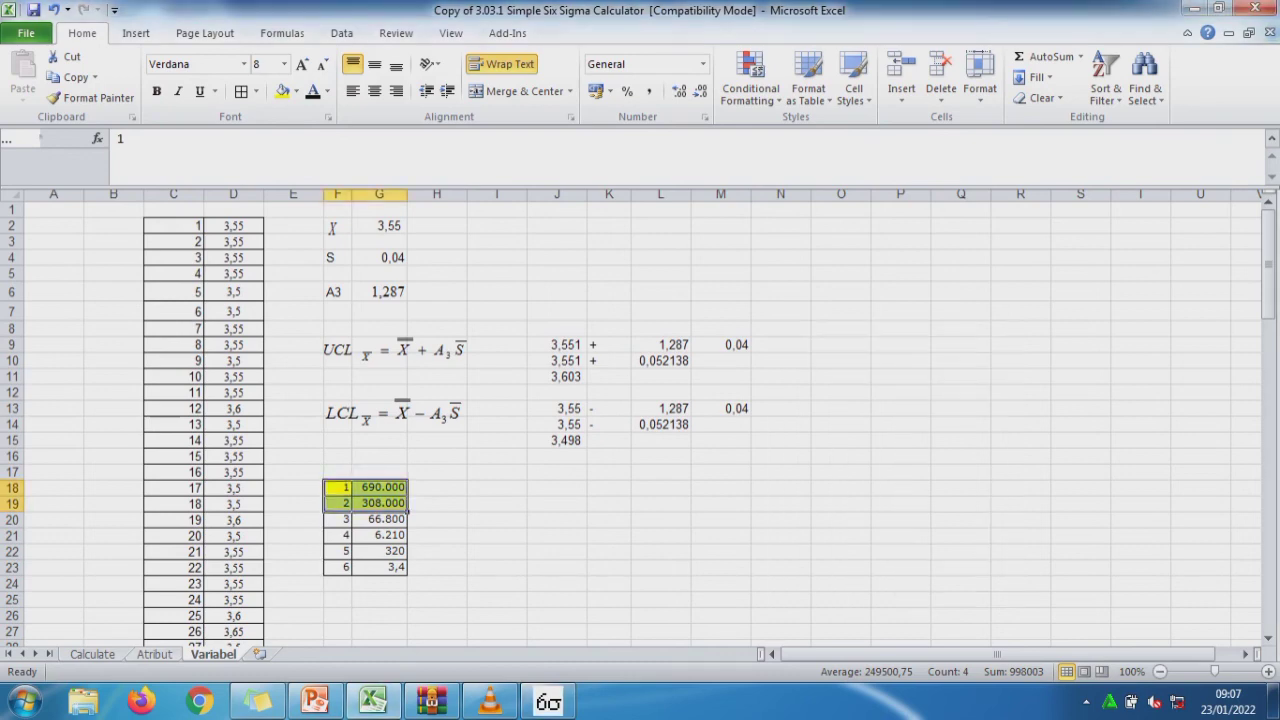
key(ctrl+Page_Up)
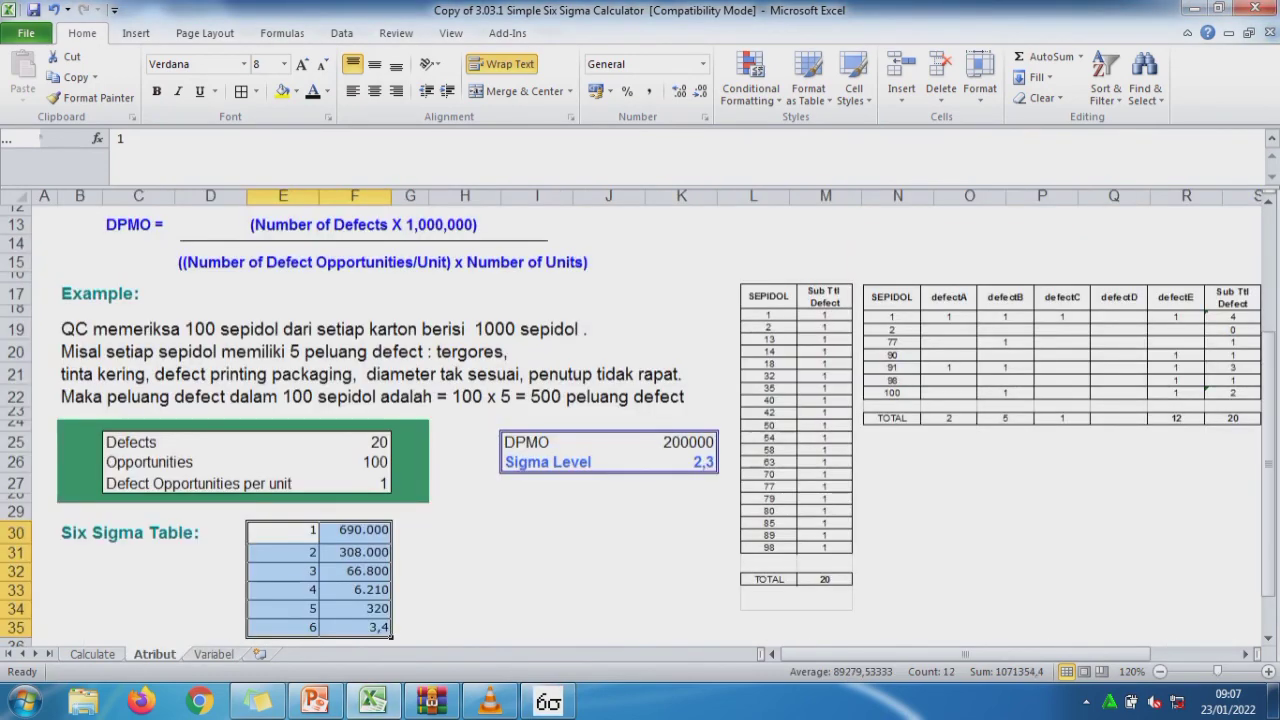
key(ctrl+Page_Up)
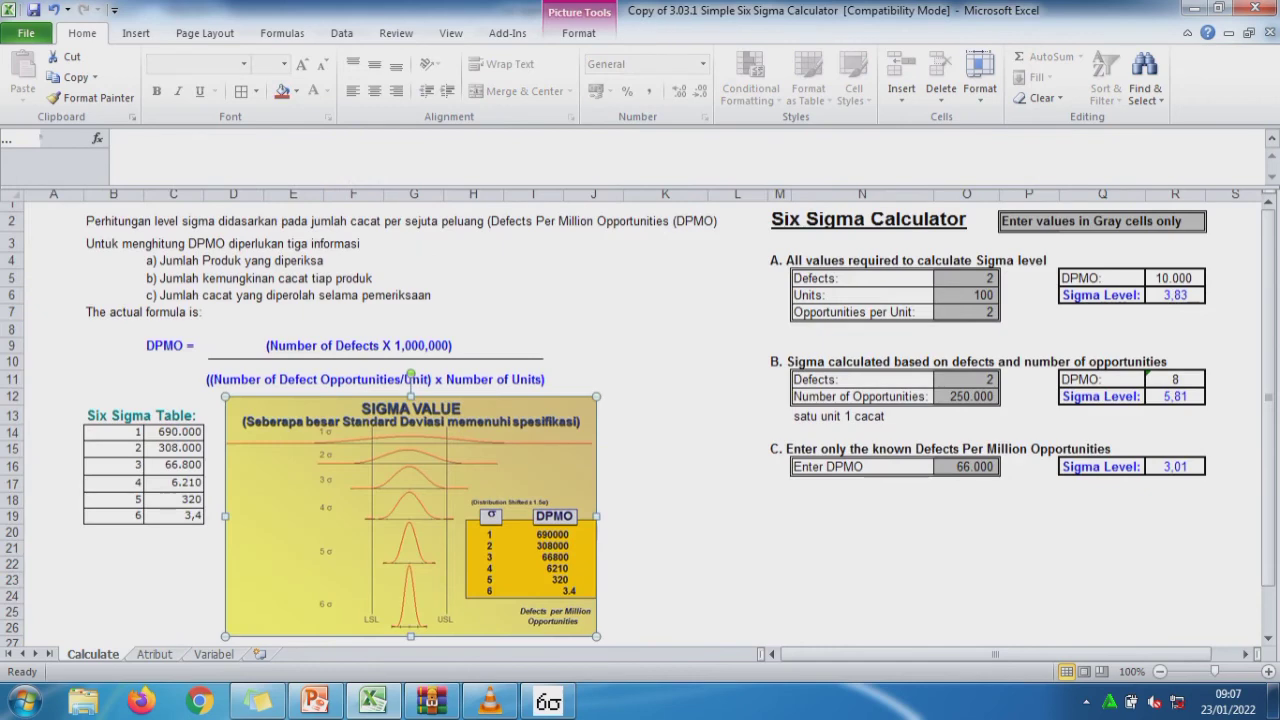
key(ctrl+c)
key(ctrl+Page_Down)
key(ctrl+Page_Down)
click(557, 535)
key(ctrl+v)
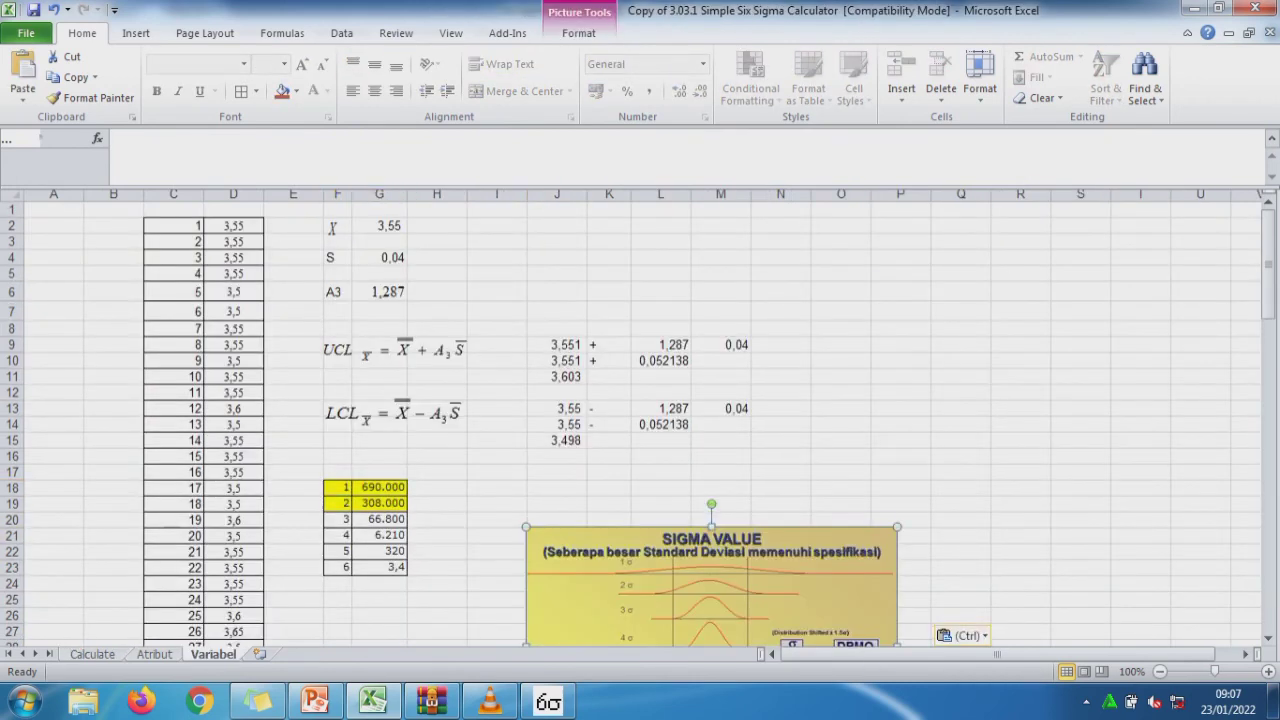
Place the picture beside the sigma table and move the Sigma Calculator next to it.
drag(711, 585, 623, 501)
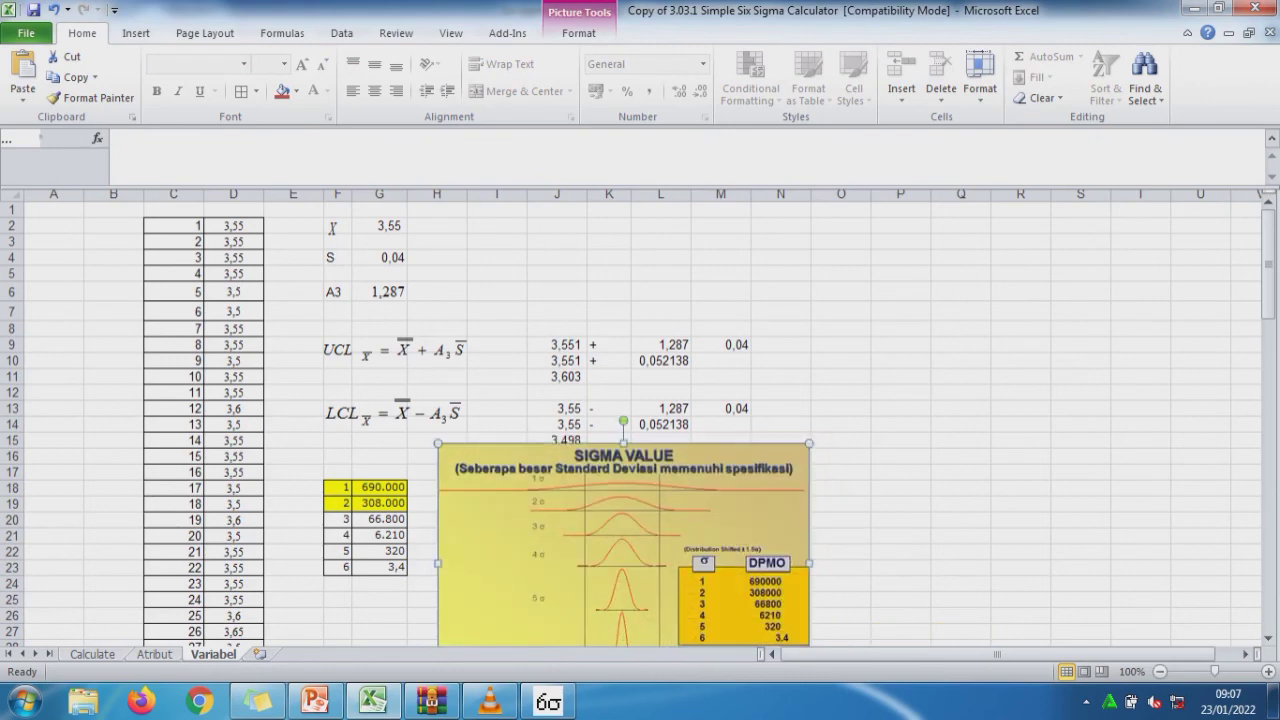
drag(1268, 290, 1268, 300)
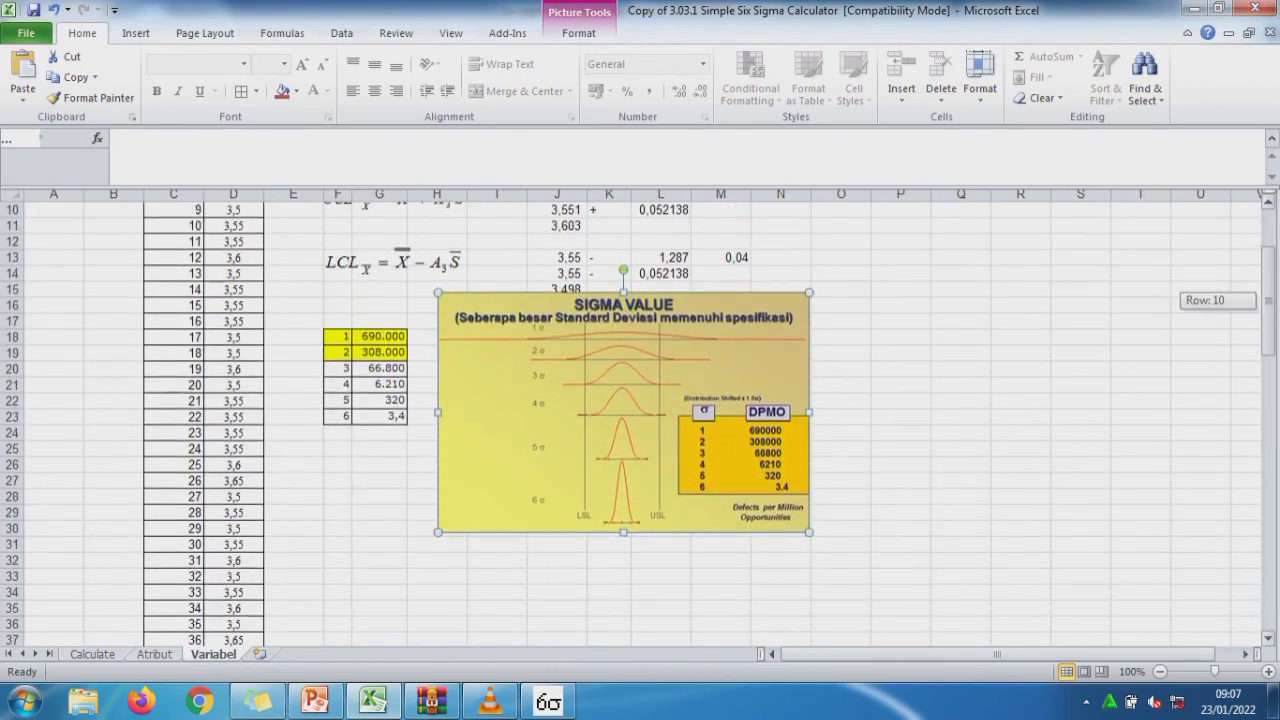
drag(623, 501, 610, 534)
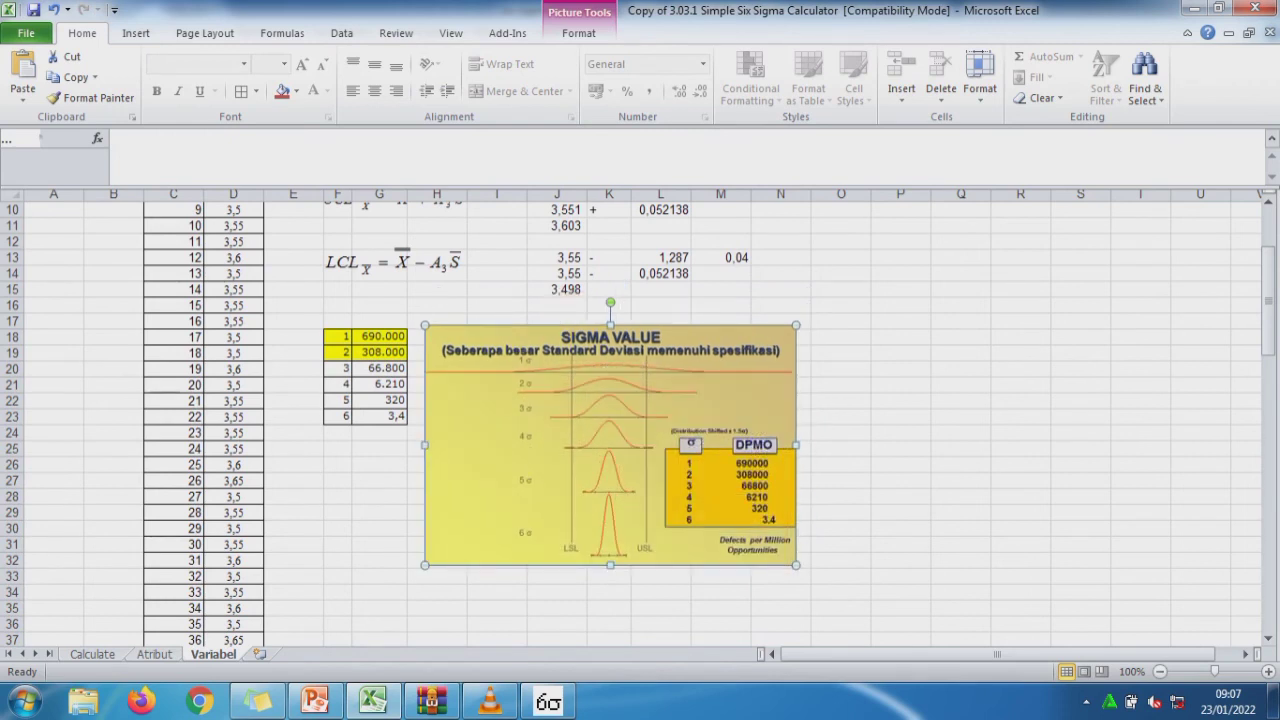
click(548, 702)
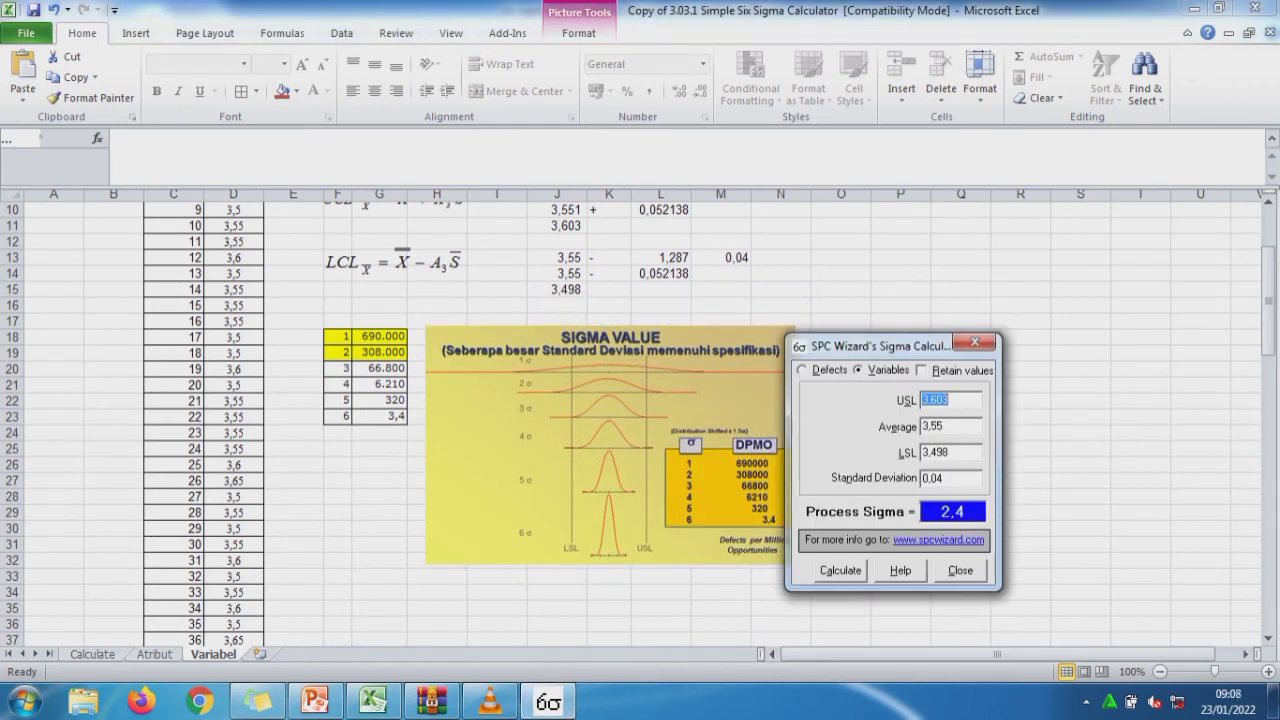
drag(880, 345, 939, 336)
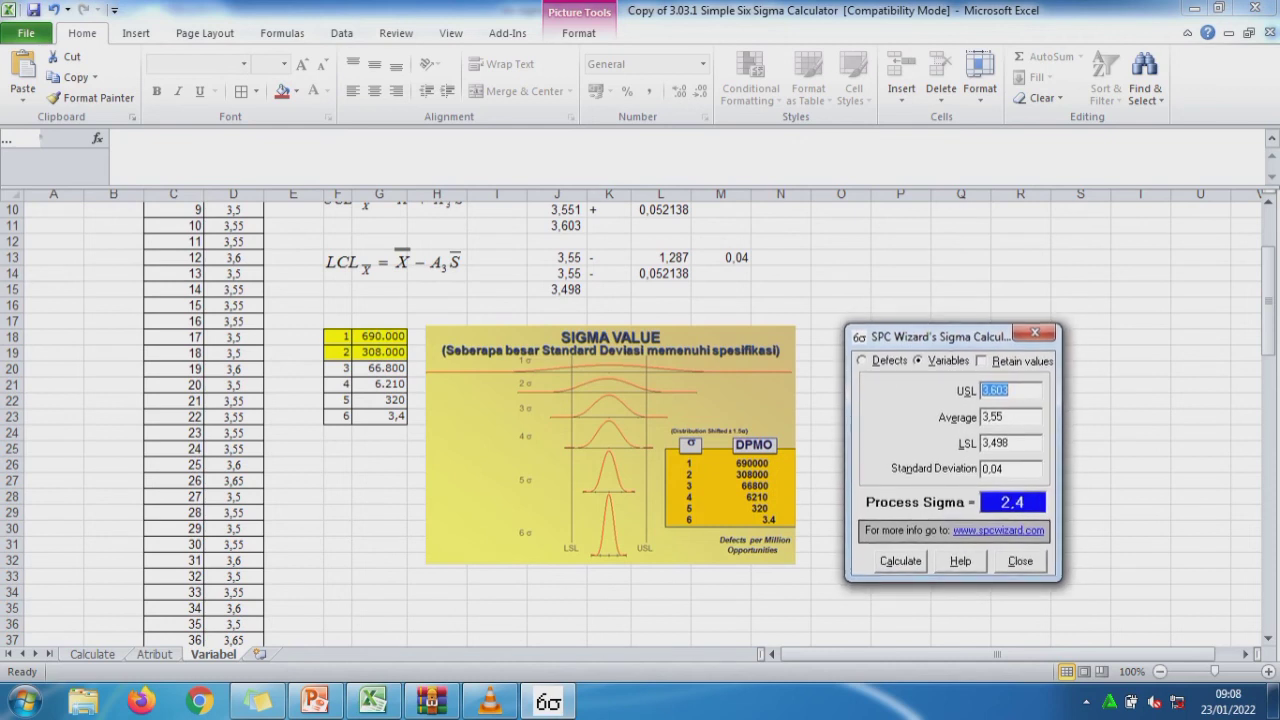
click(610, 445)
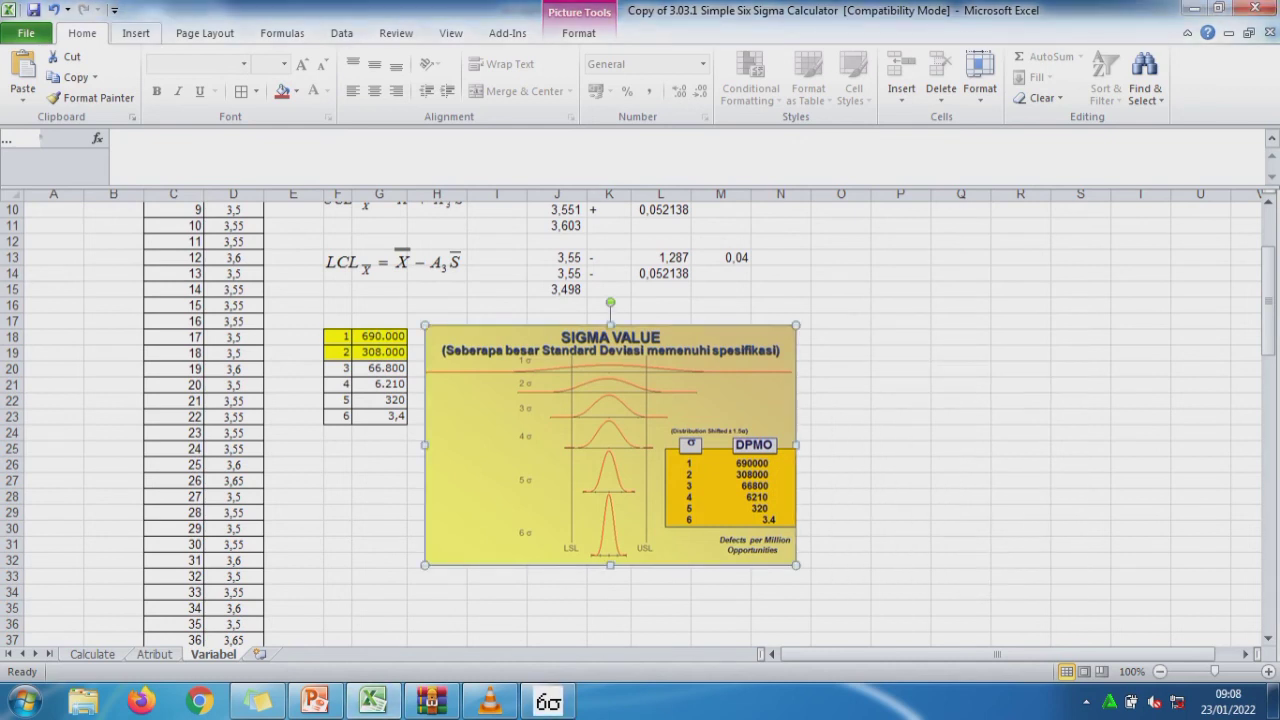
click(136, 33)
Draw a rectangle over the picture's 2-sigma band and set its fill to No Fill.
click(202, 75)
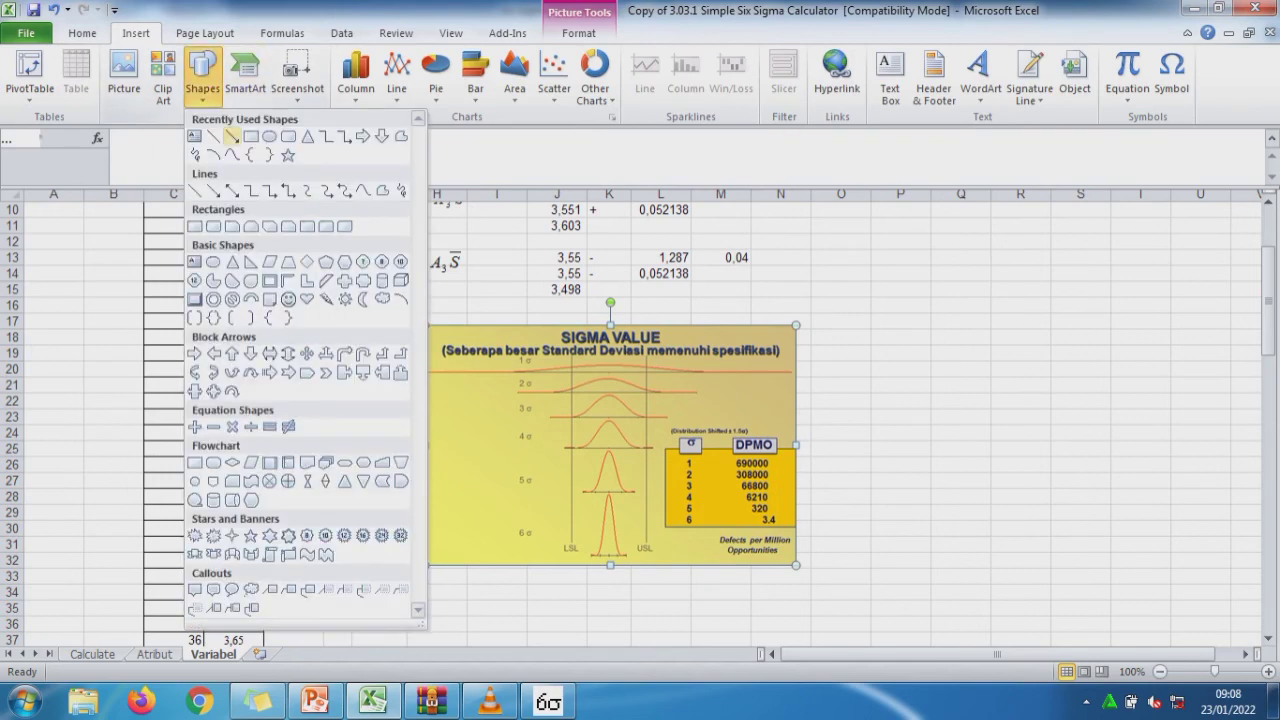
click(250, 136)
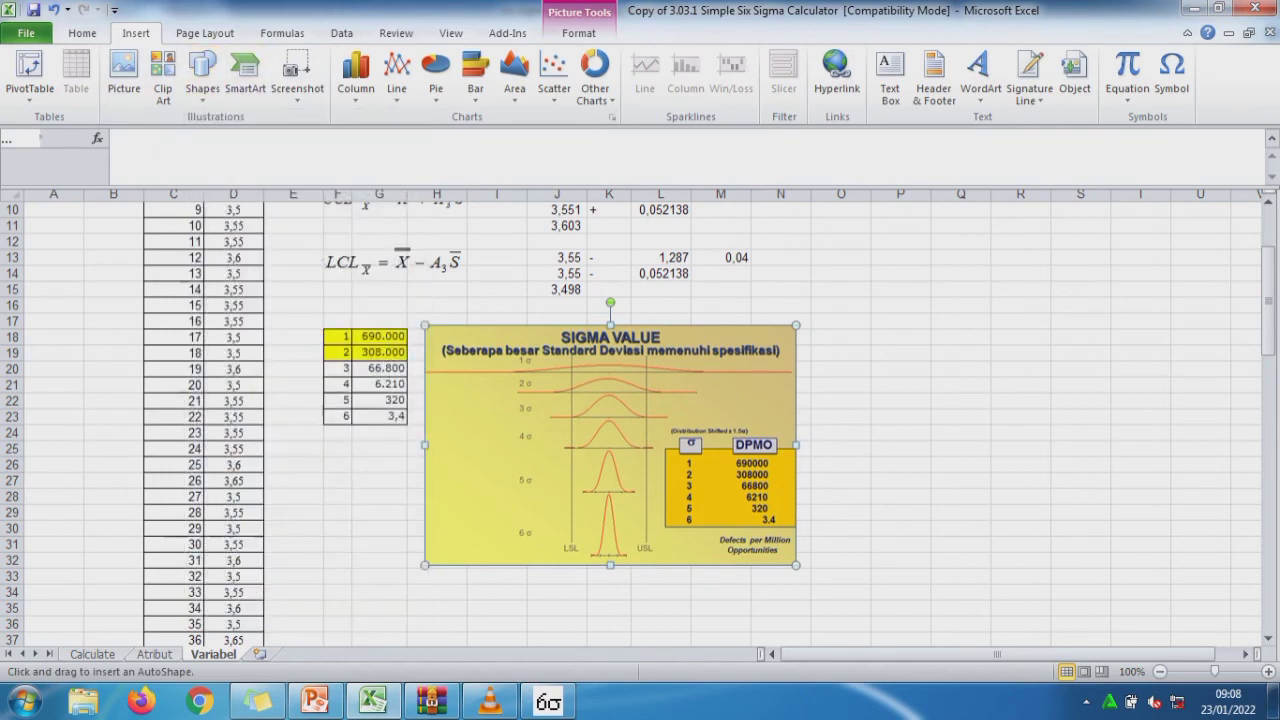
drag(496, 353, 780, 408)
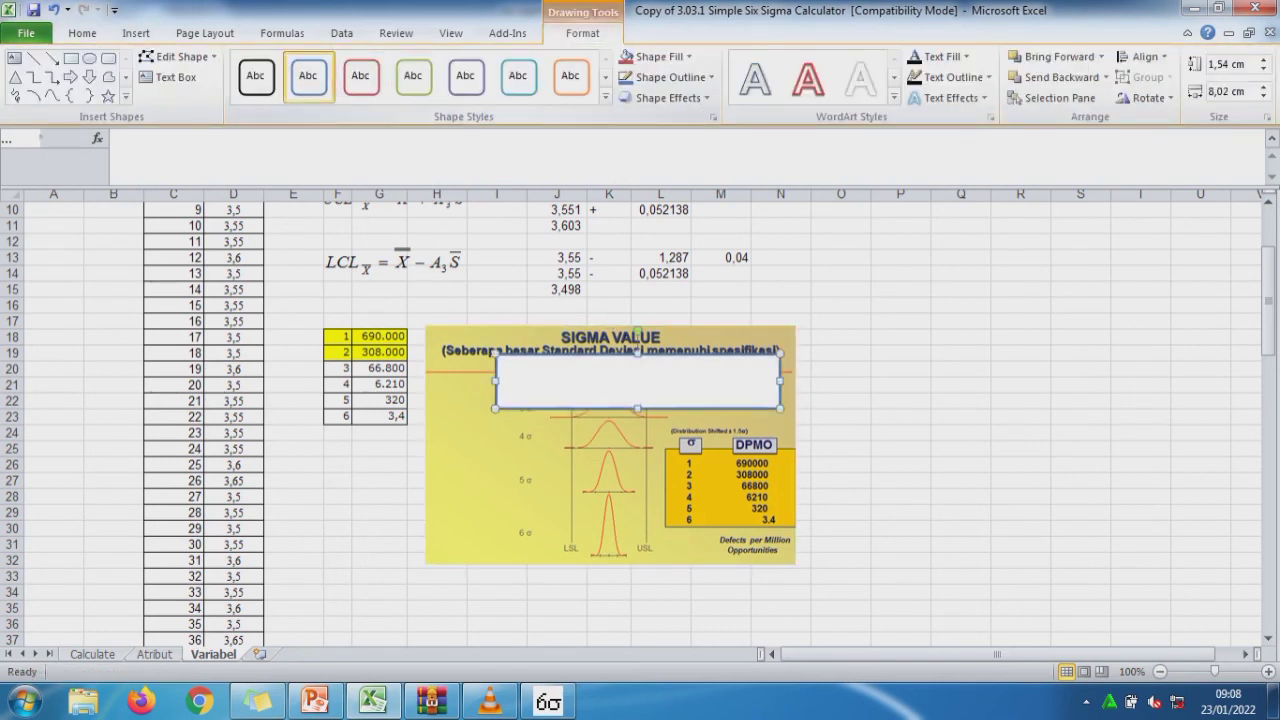
click(700, 77)
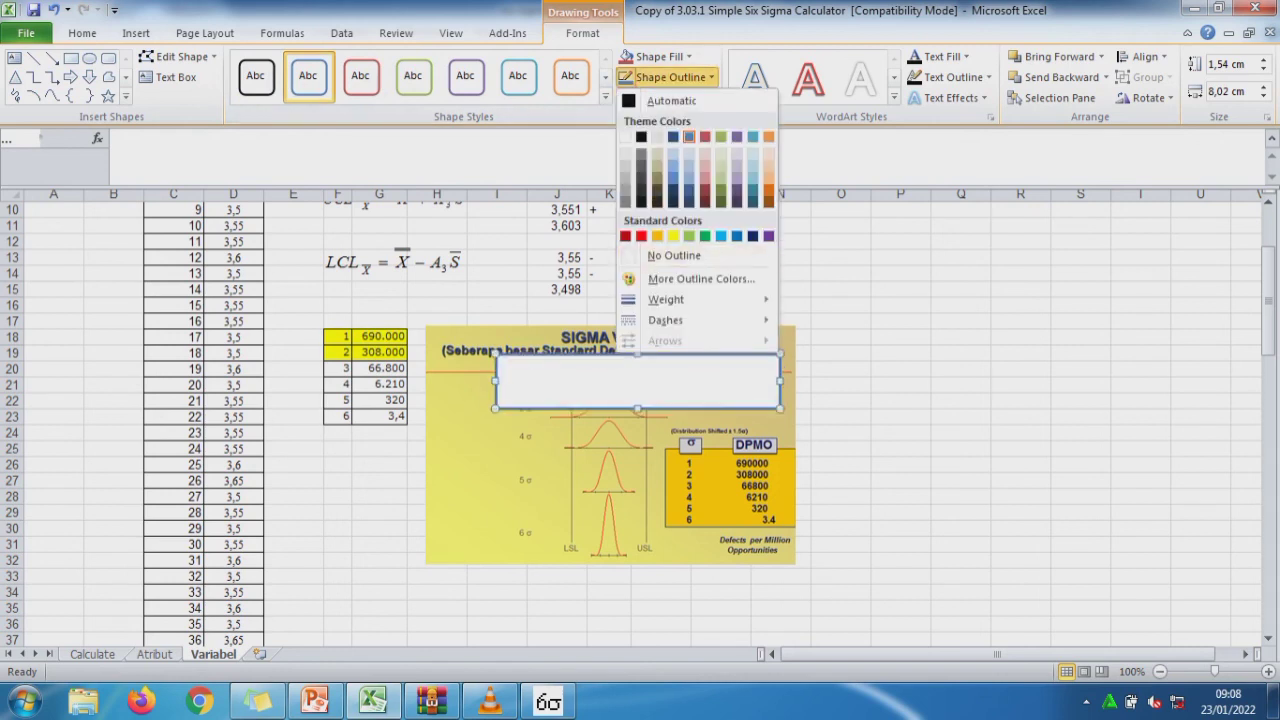
click(655, 56)
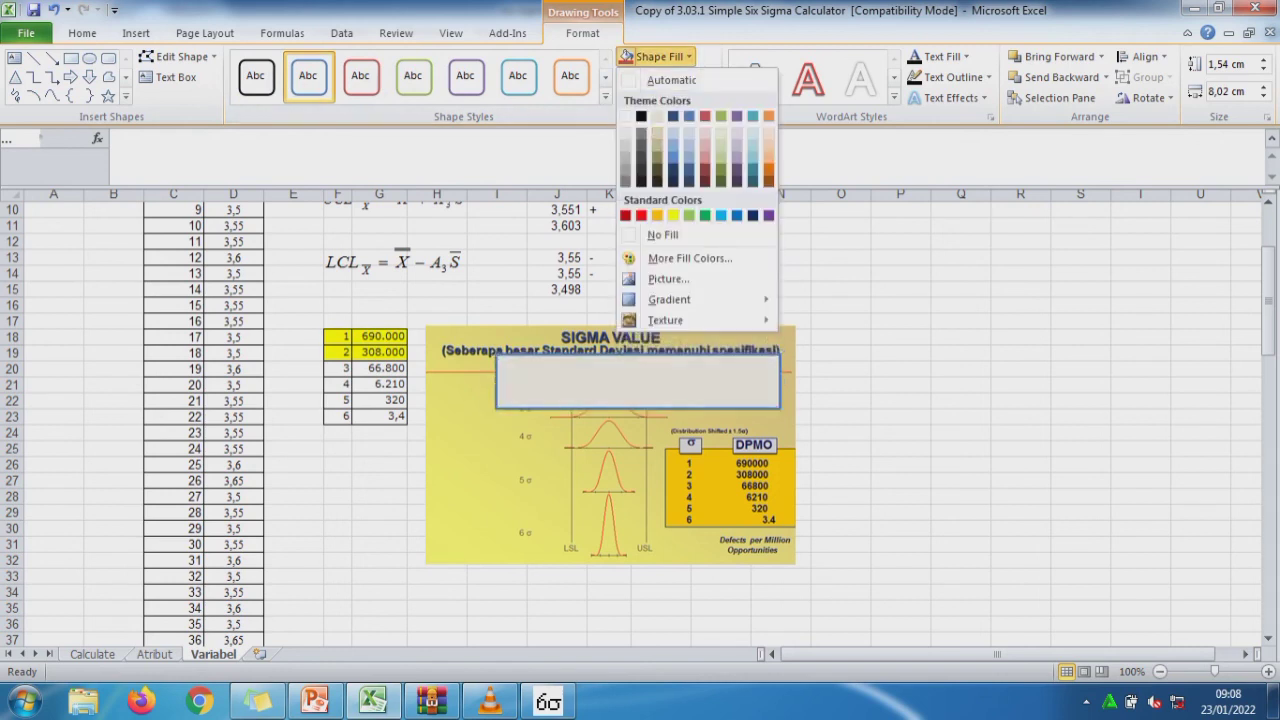
click(662, 234)
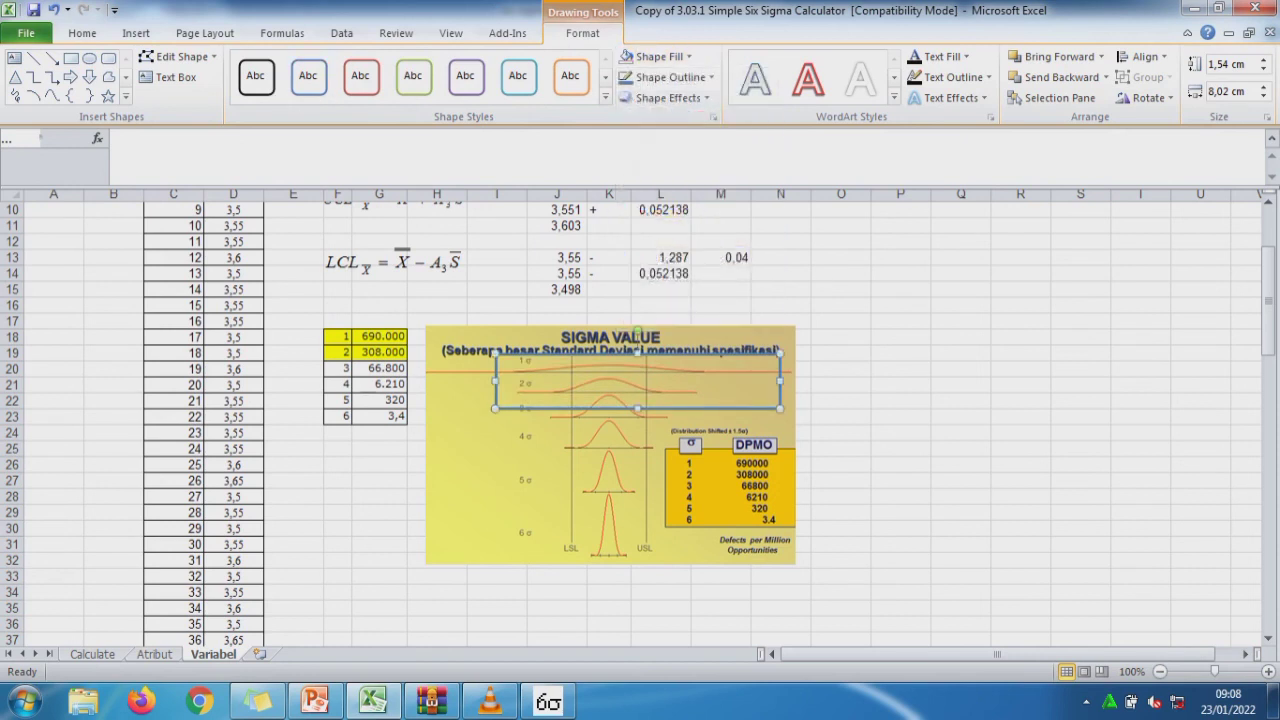
Resize the rectangle to span the picture's full width and fit the 2-sigma band.
drag(495, 380, 428, 380)
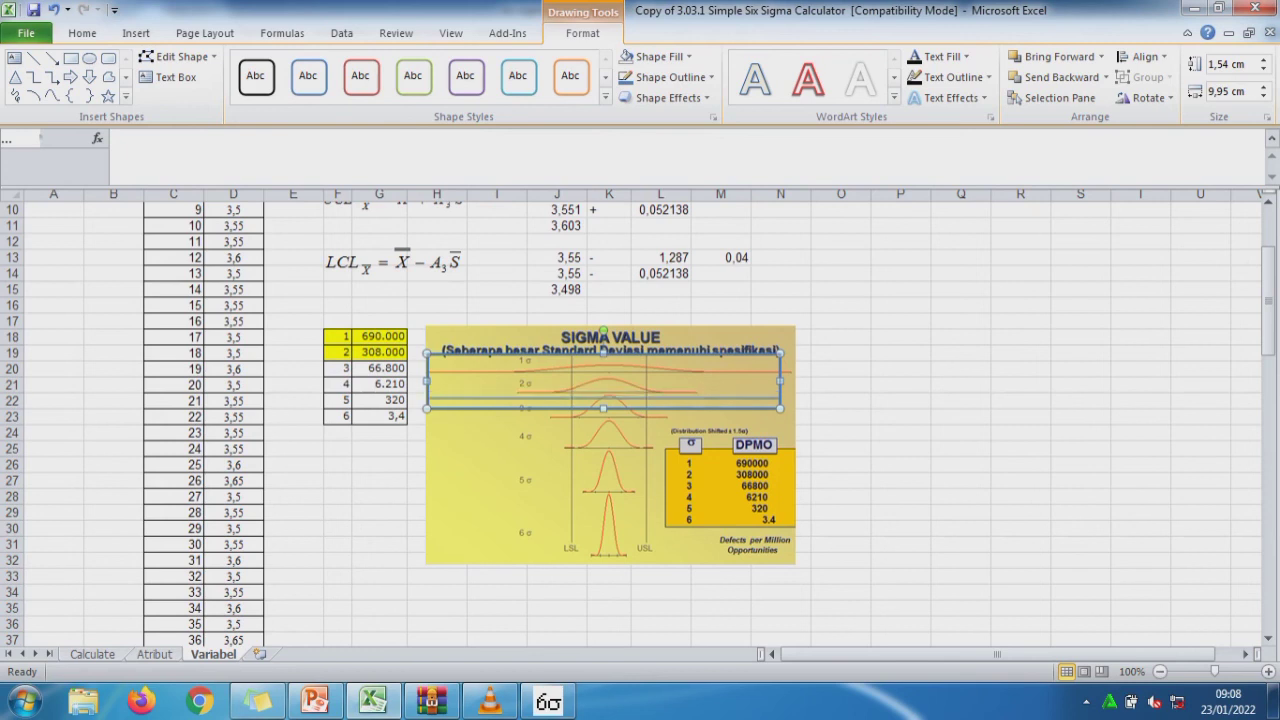
drag(603, 408, 603, 398)
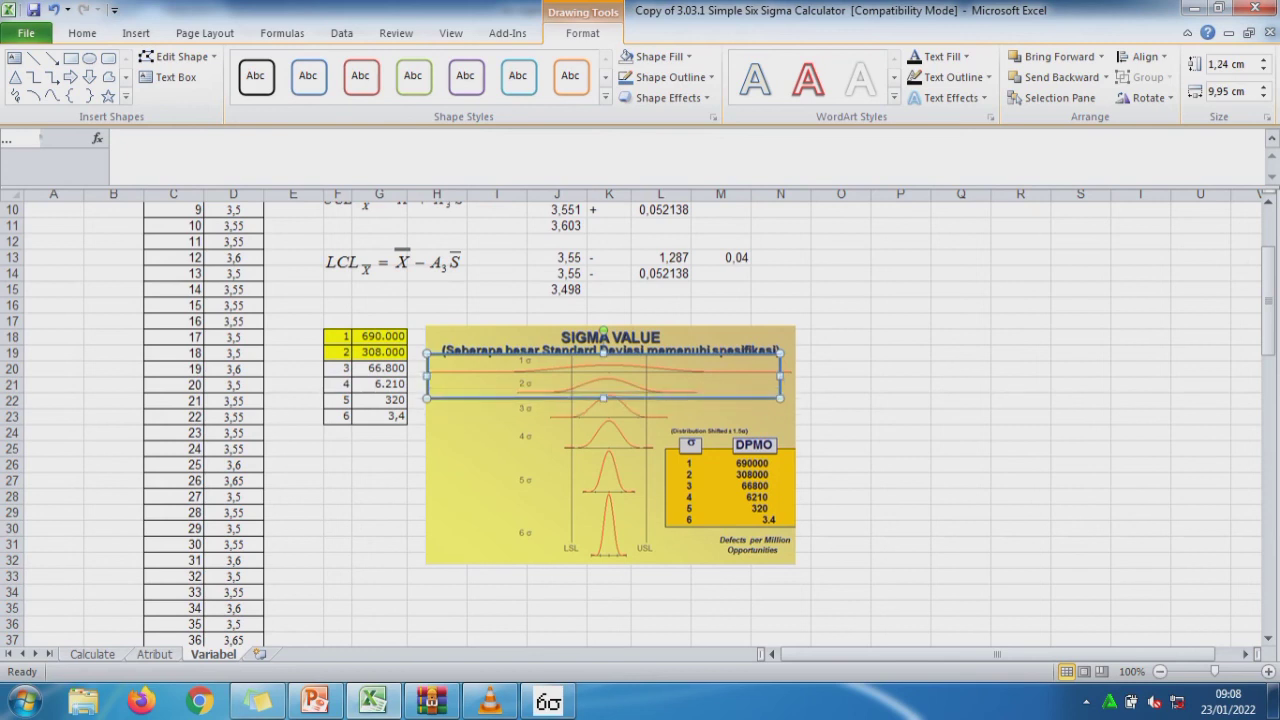
drag(780, 375, 792, 375)
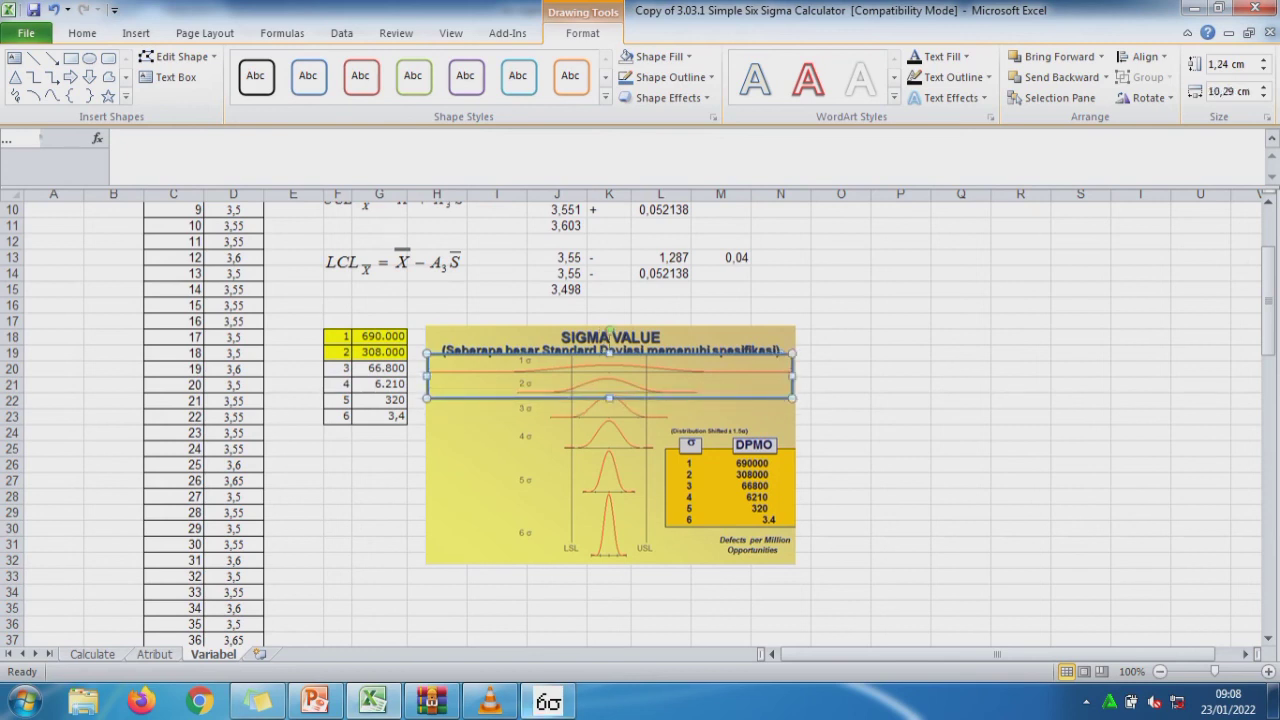
click(548, 702)
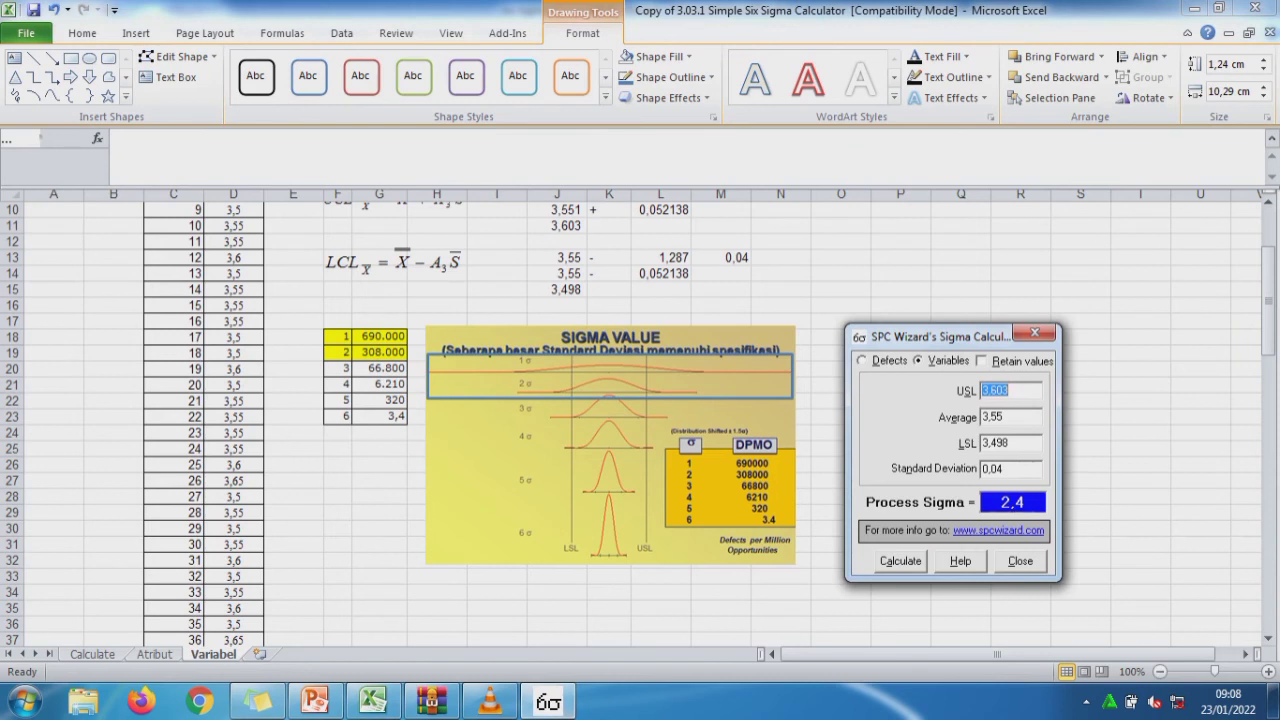